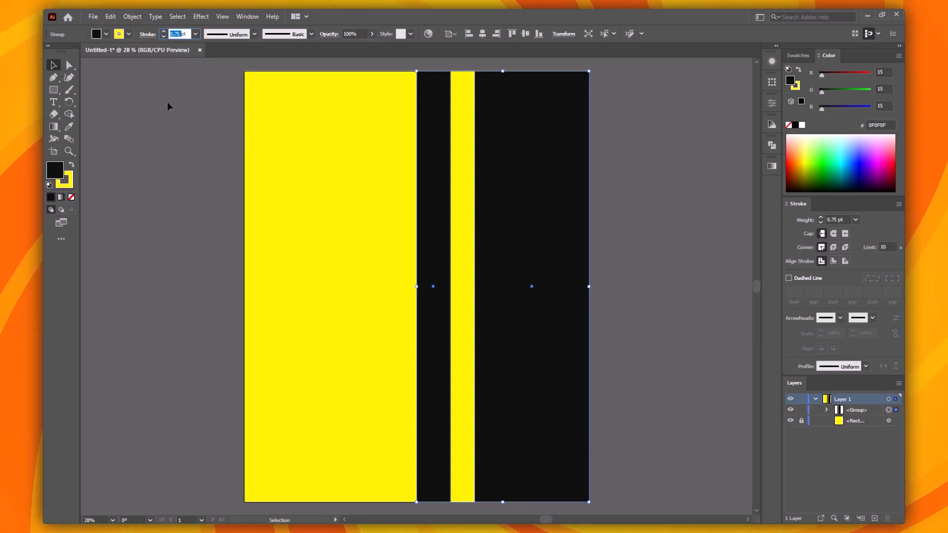
Give the black stripe group a 10 pt white stroke aligned to the outside and lock the group
{"action": "type", "text": "10"}
{"action": "double_click", "coordinate": [65, 180]}
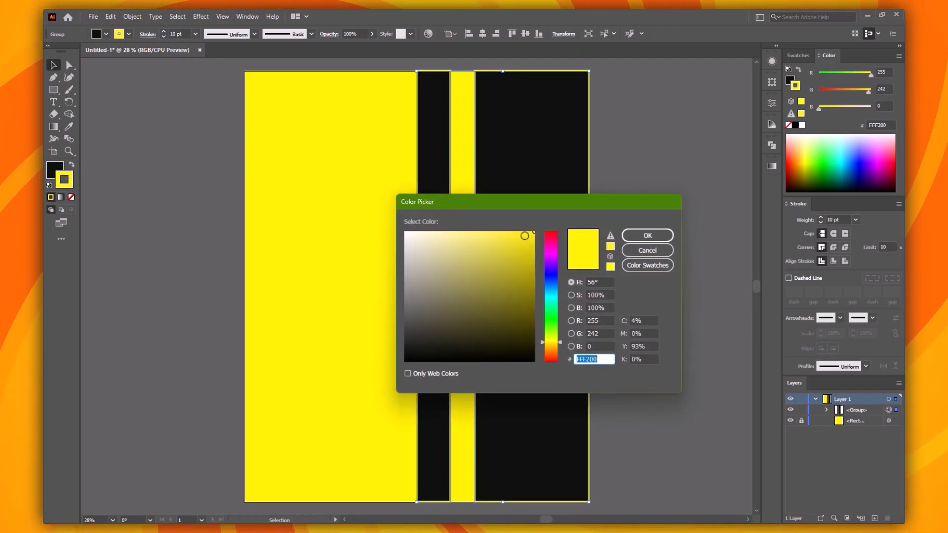
{"action": "left_click", "coordinate": [648, 235]}
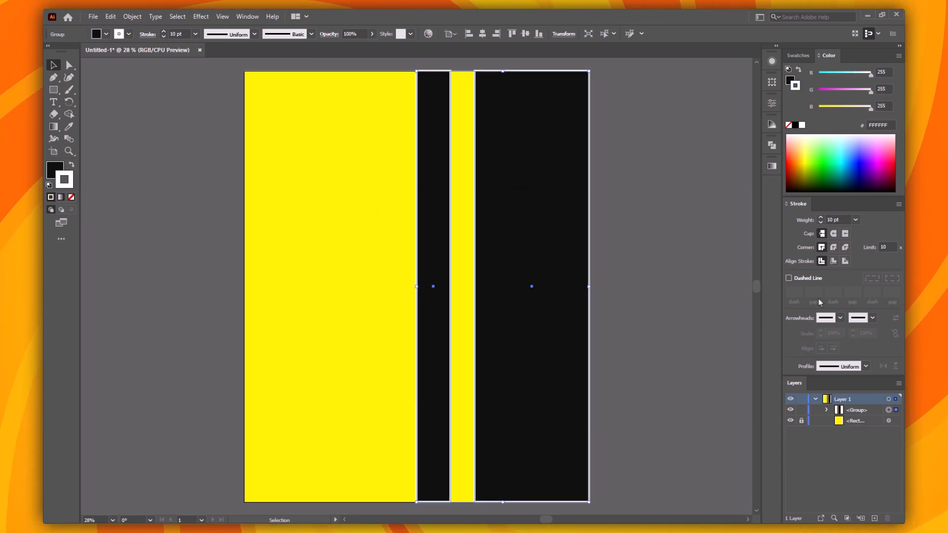
{"action": "left_click", "coordinate": [845, 262]}
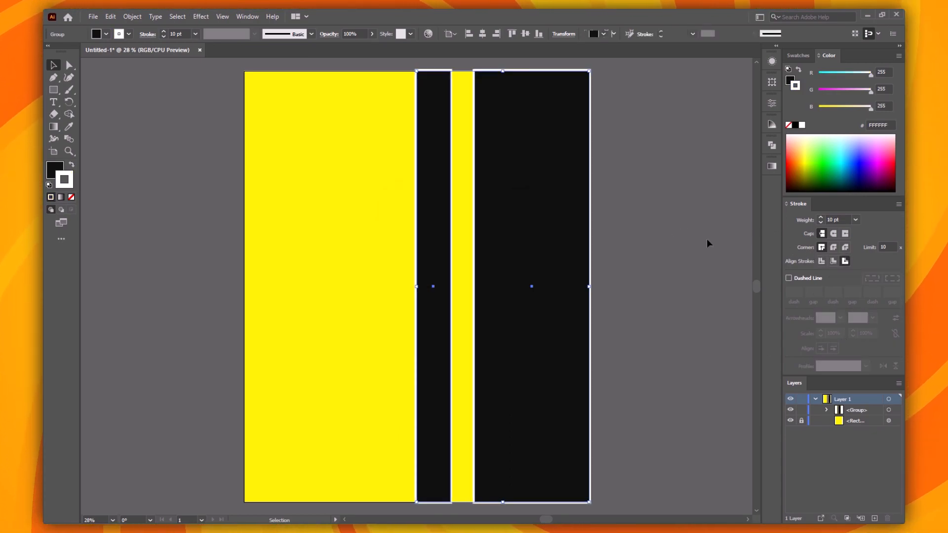
{"action": "key", "text": "ctrl+2"}
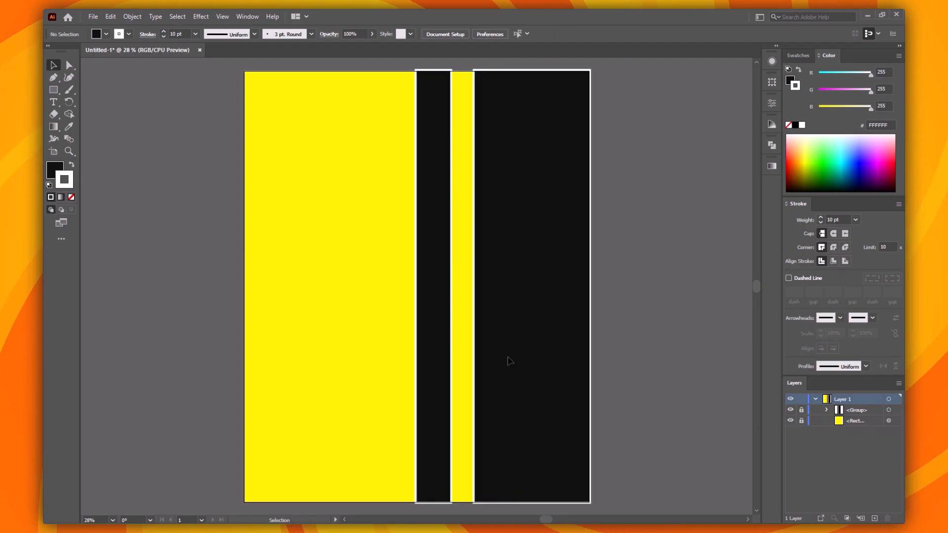
Place the stadium image "st" from the pin folder over the poster and centre it on the artboard
{"action": "key", "text": "super+e"}
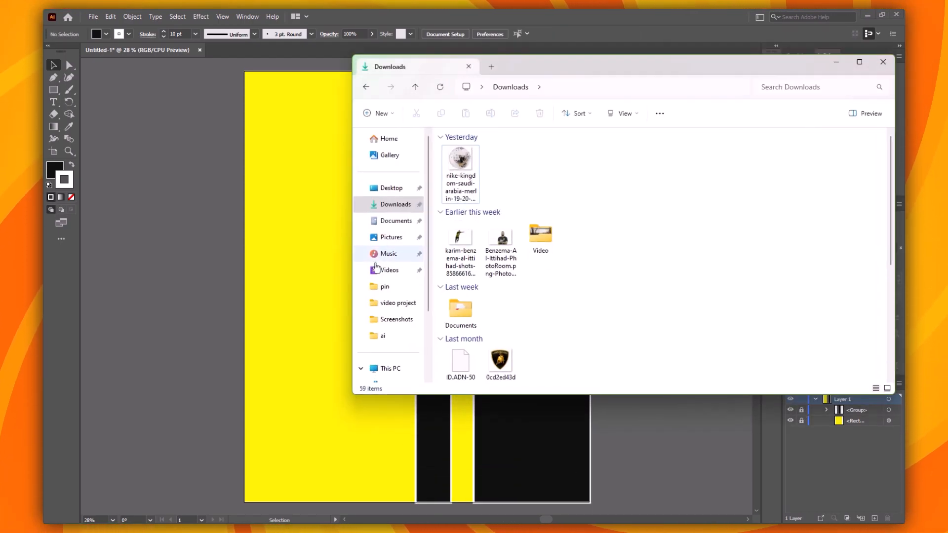
{"action": "left_click", "coordinate": [384, 286]}
{"action": "scroll", "coordinate": [892, 302], "scroll_direction": "down", "scroll_amount": 10}
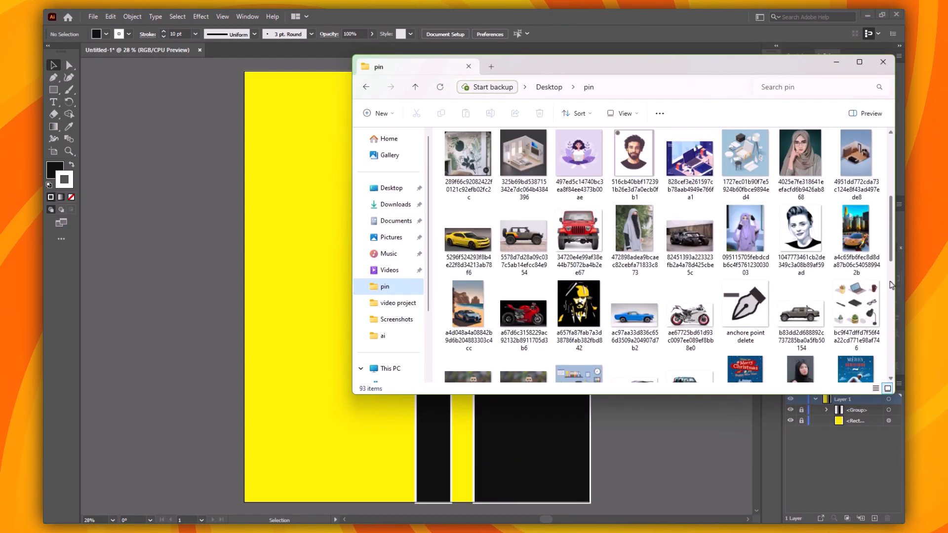
{"action": "scroll", "coordinate": [893, 303], "scroll_direction": "down", "scroll_amount": 4}
{"action": "left_click", "coordinate": [856, 277]}
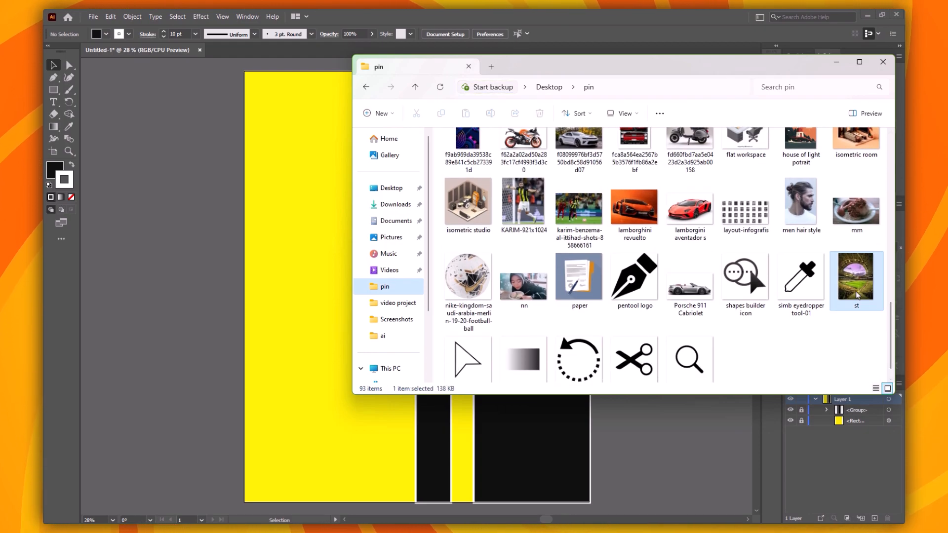
{"action": "left_click_drag", "start_coordinate": [298, 239], "coordinate": [595, 287]}
{"action": "left_click", "coordinate": [462, 34]}
{"action": "left_click", "coordinate": [505, 33]}
{"action": "left_click", "coordinate": [470, 34]}
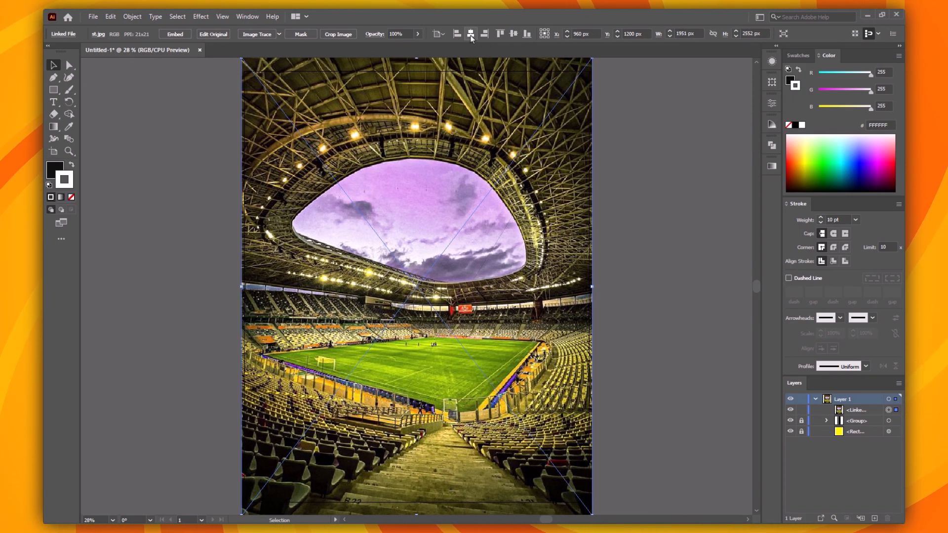
Set the stadium image's opacity to 20% and lock it
{"action": "left_click", "coordinate": [395, 34]}
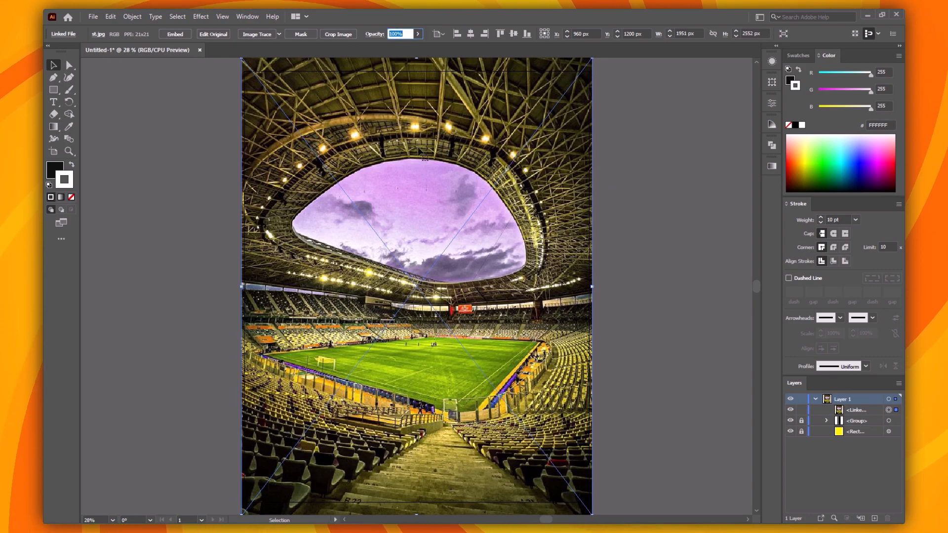
{"action": "type", "text": "20"}
{"action": "key", "text": "Return"}
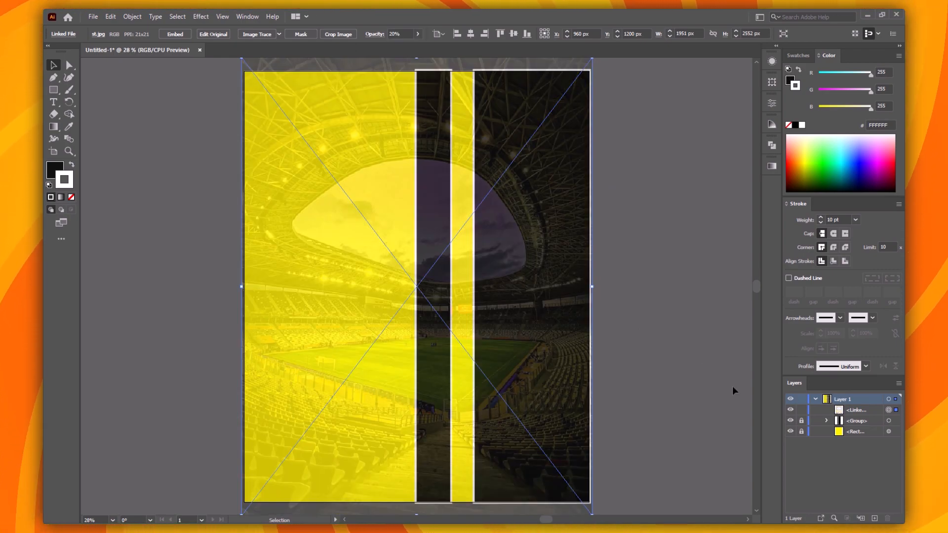
{"action": "left_click", "coordinate": [802, 410]}
Place the front-facing player cutout image from the Downloads folder onto the poster
{"action": "key", "text": "super+e"}
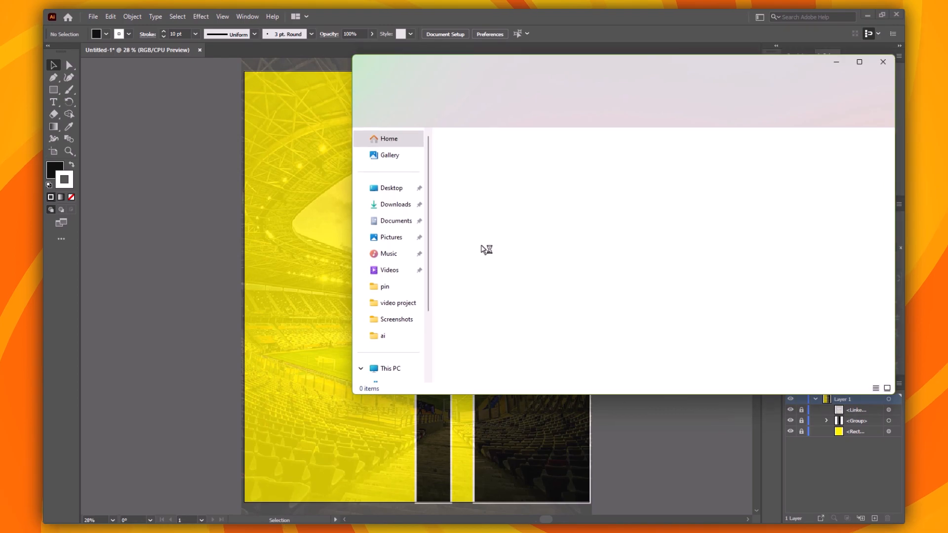
{"action": "left_click", "coordinate": [395, 204]}
{"action": "left_click_drag", "start_coordinate": [501, 240], "coordinate": [447, 292]}
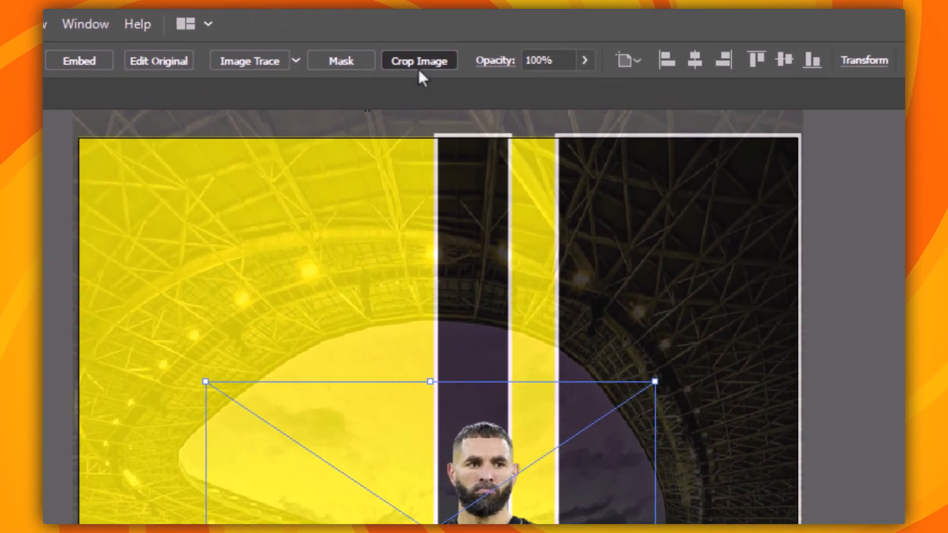
Crop the empty sides off the player image so it is about 542 px wide
{"action": "left_click", "coordinate": [419, 61]}
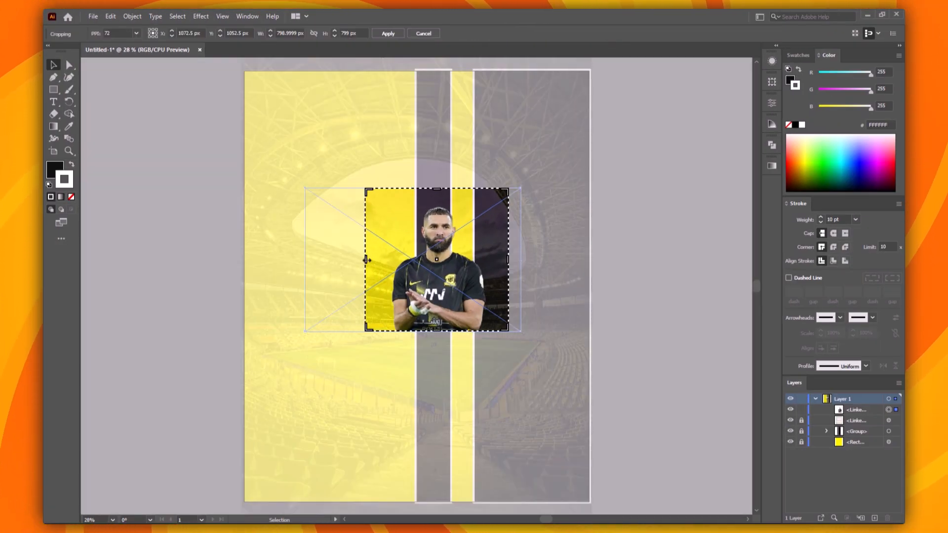
{"action": "left_click_drag", "start_coordinate": [367, 261], "coordinate": [394, 263]}
{"action": "left_click_drag", "start_coordinate": [507, 259], "coordinate": [486, 259]}
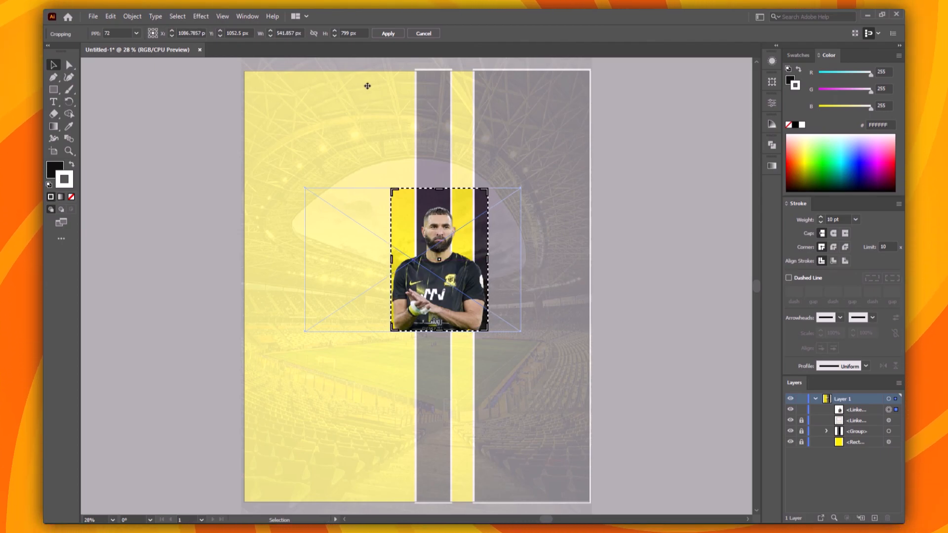
{"action": "left_click", "coordinate": [389, 34]}
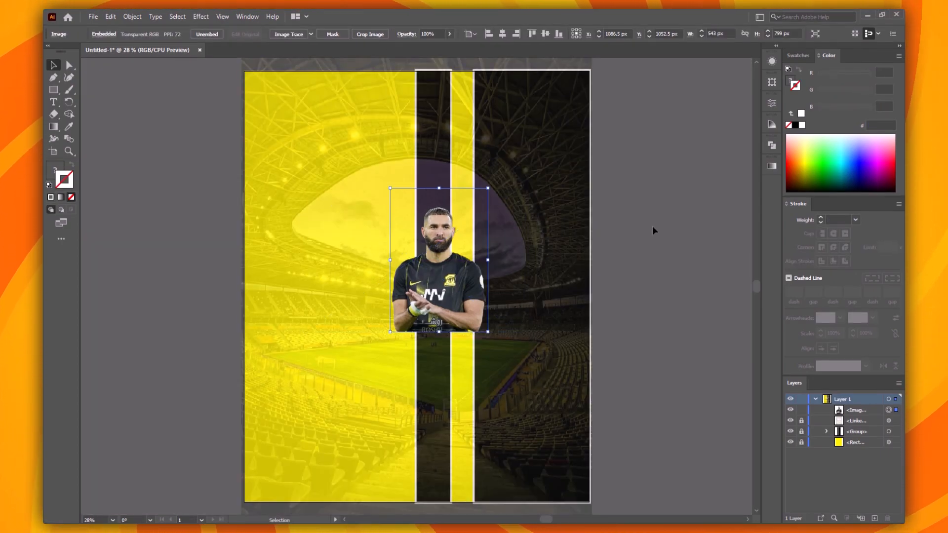
Enlarge the player image proportionally to about 1055 px wide and place a duplicate beside the original
{"action": "left_click_drag", "start_coordinate": [489, 260], "coordinate": [534, 259]}
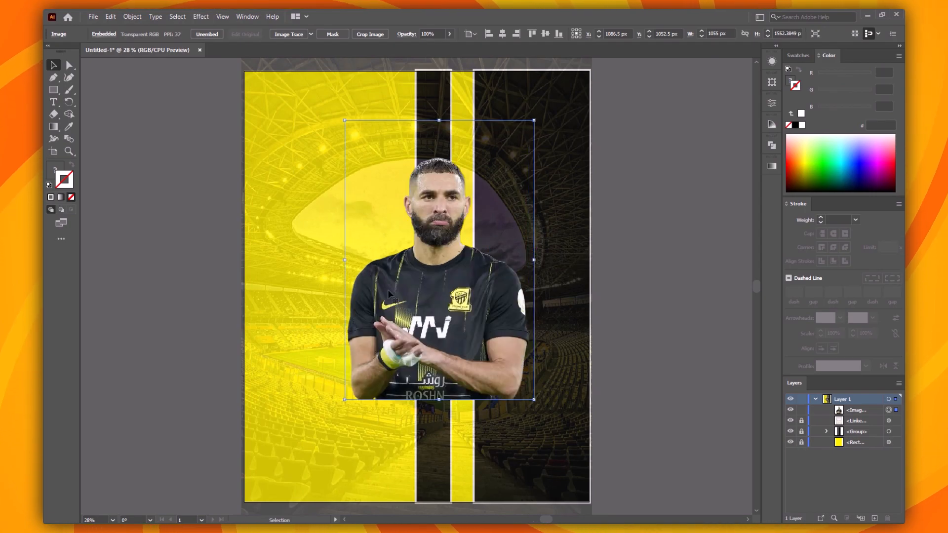
{"action": "left_click_drag", "start_coordinate": [407, 254], "coordinate": [627, 255]}
{"action": "left_click_drag", "start_coordinate": [628, 302], "coordinate": [489, 316]}
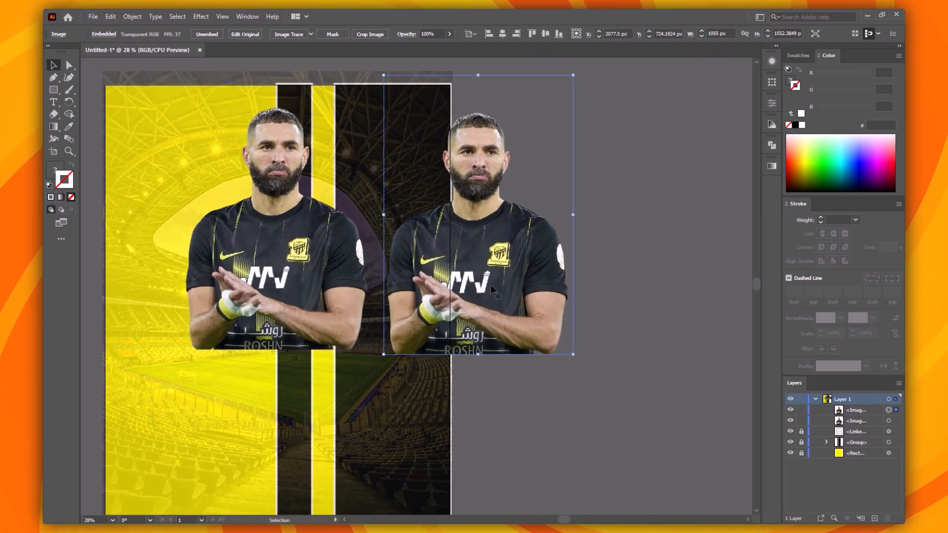
Trace the duplicate player image with the 3 Colors preset and delete the white background from the expanded result
{"action": "left_click", "coordinate": [311, 34]}
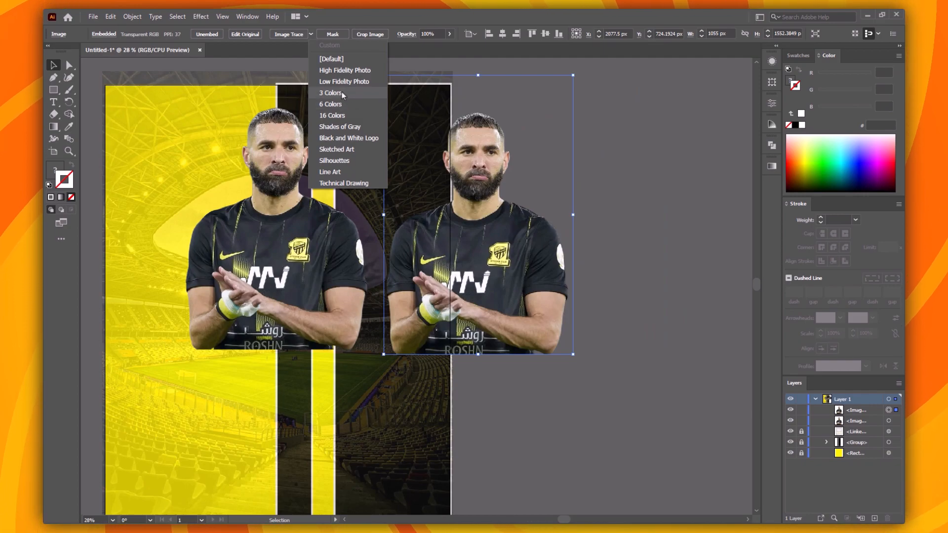
{"action": "left_click", "coordinate": [393, 93]}
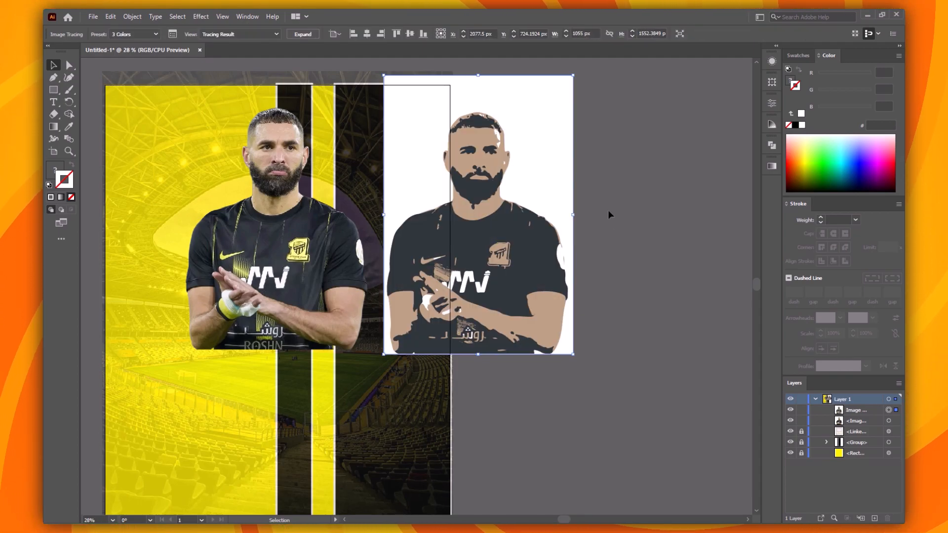
{"action": "double_click", "coordinate": [545, 163]}
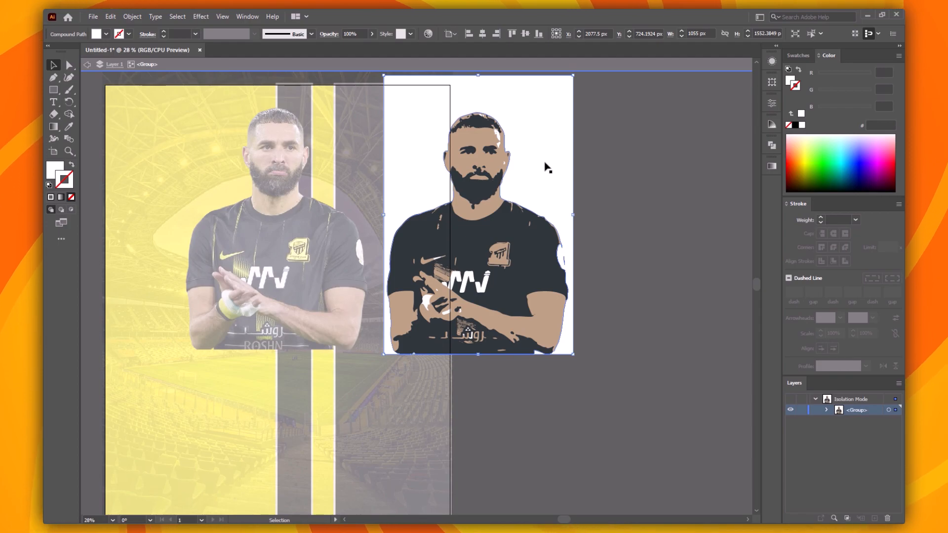
{"action": "key", "text": "Delete"}
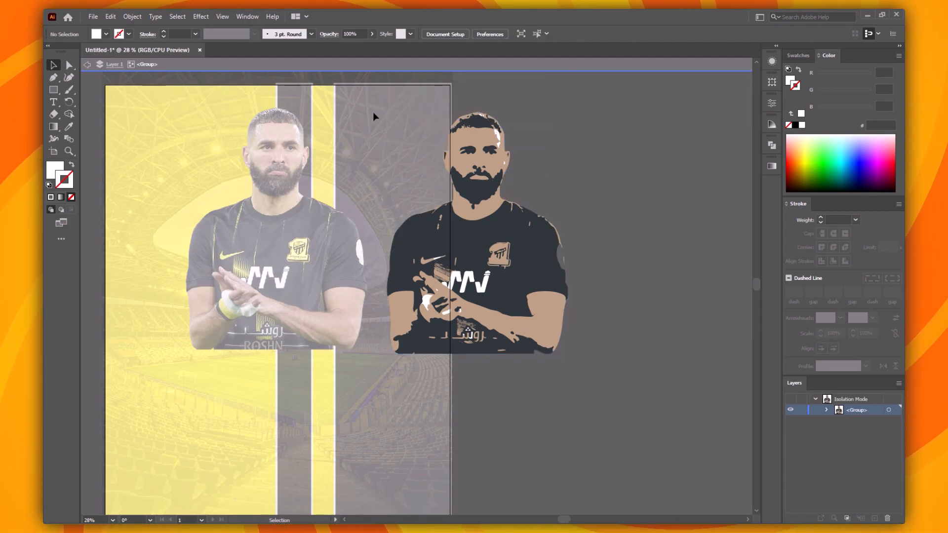
Unite all the traced player shapes into a single silhouette with Pathfinder
{"action": "left_click_drag", "start_coordinate": [516, 265], "coordinate": [617, 375]}
{"action": "left_click", "coordinate": [774, 146]}
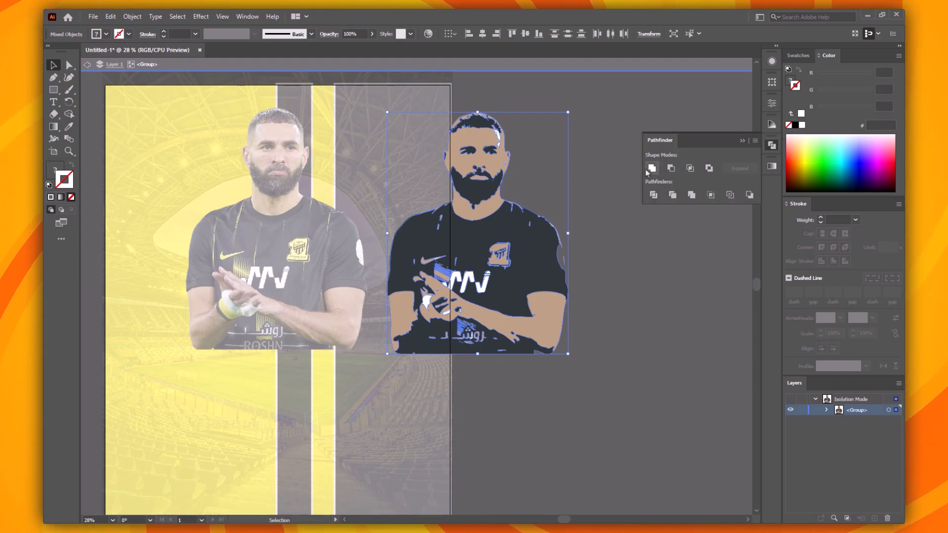
{"action": "left_click", "coordinate": [652, 169]}
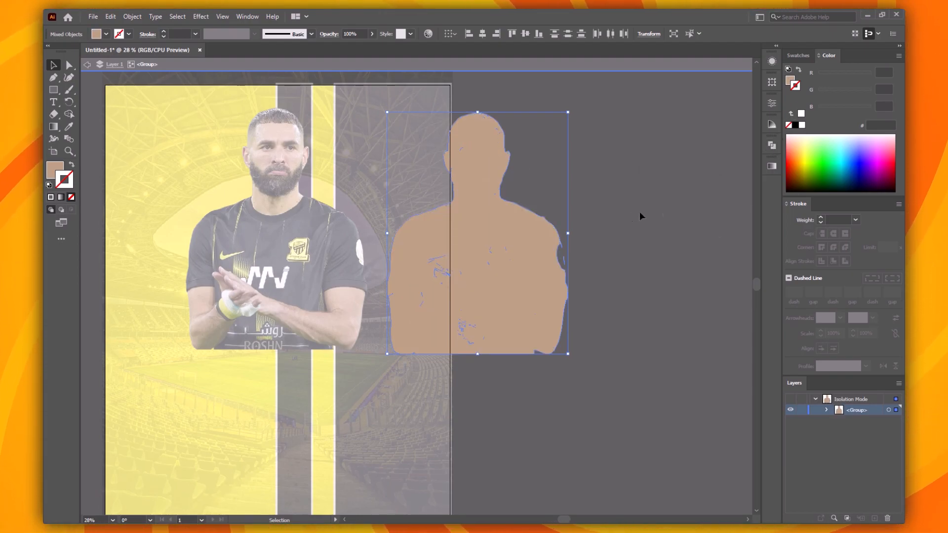
Isolate the silhouette, move it away from the small leftover fragments and delete those fragments
{"action": "left_click", "coordinate": [486, 187]}
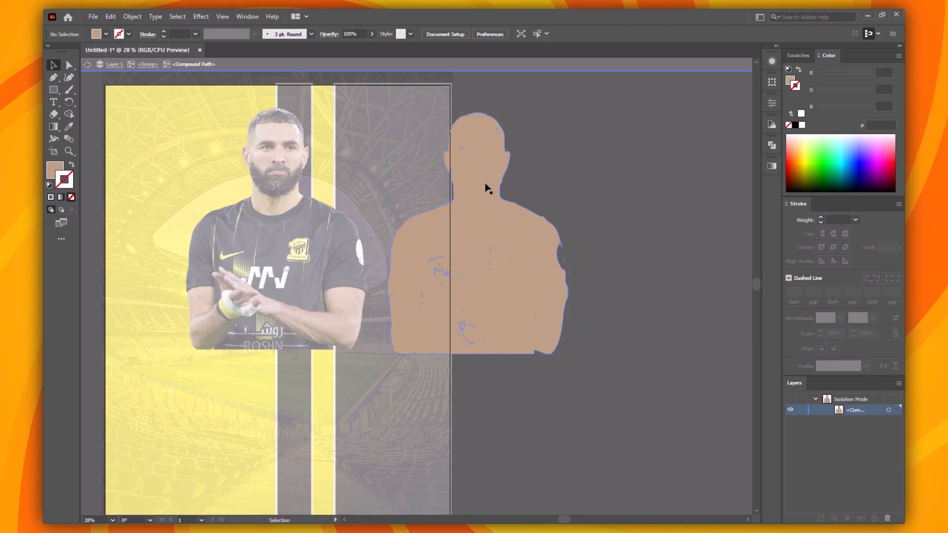
{"action": "left_click_drag", "start_coordinate": [482, 188], "coordinate": [668, 277]}
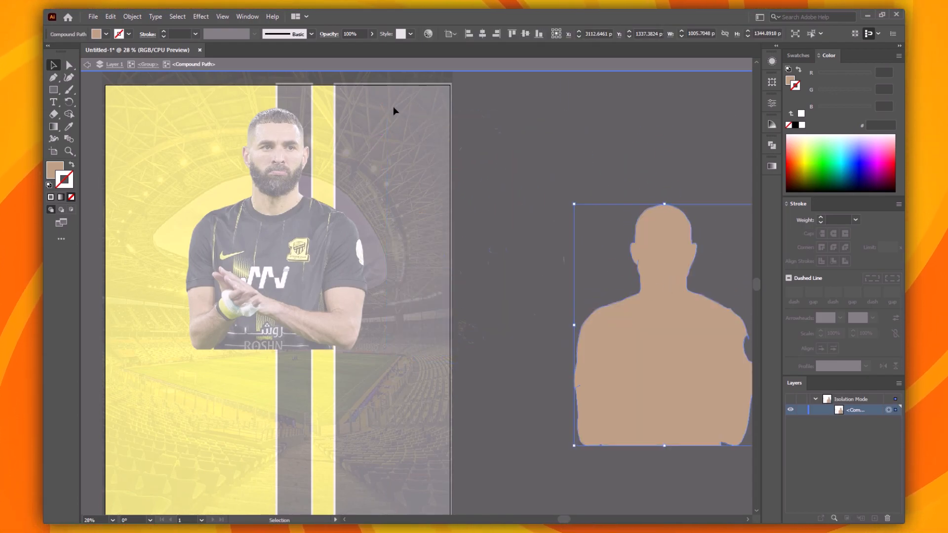
{"action": "mouse_move", "coordinate": [523, 334]}
{"action": "left_mouse_down"}
{"action": "mouse_move", "coordinate": [551, 375]}
{"action": "mouse_move", "coordinate": [567, 362]}
{"action": "left_mouse_up"}
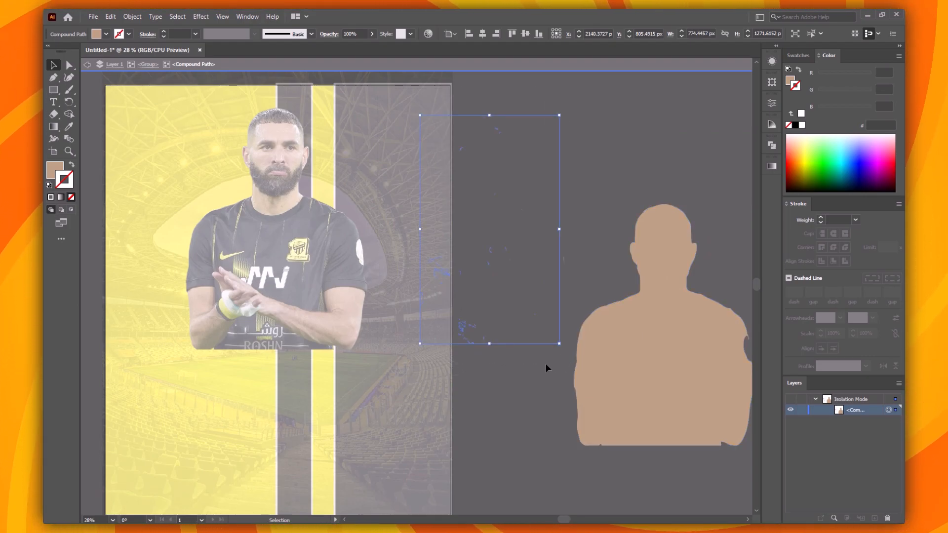
{"action": "key", "text": "Delete"}
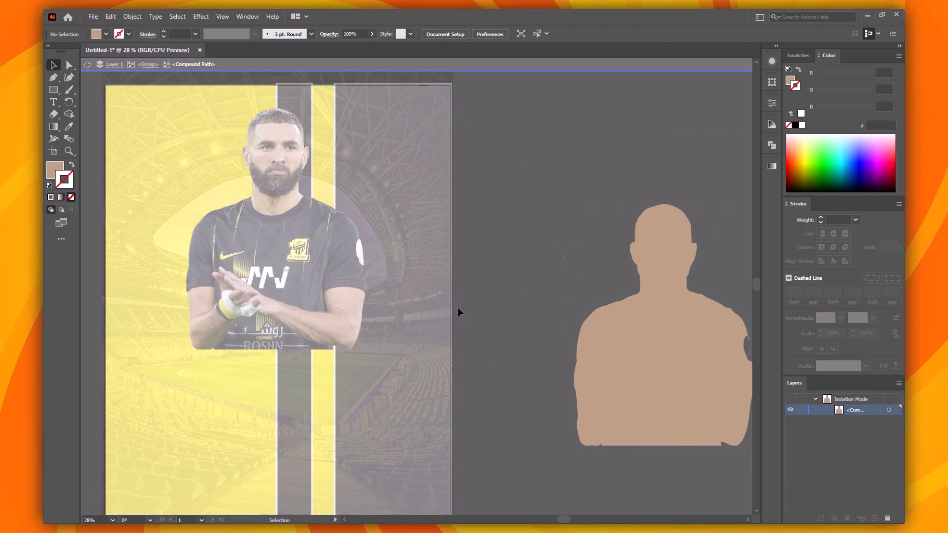
Move the silhouette back toward the poster and try to clear the stray path beside it
{"action": "left_click_drag", "start_coordinate": [663, 265], "coordinate": [451, 281]}
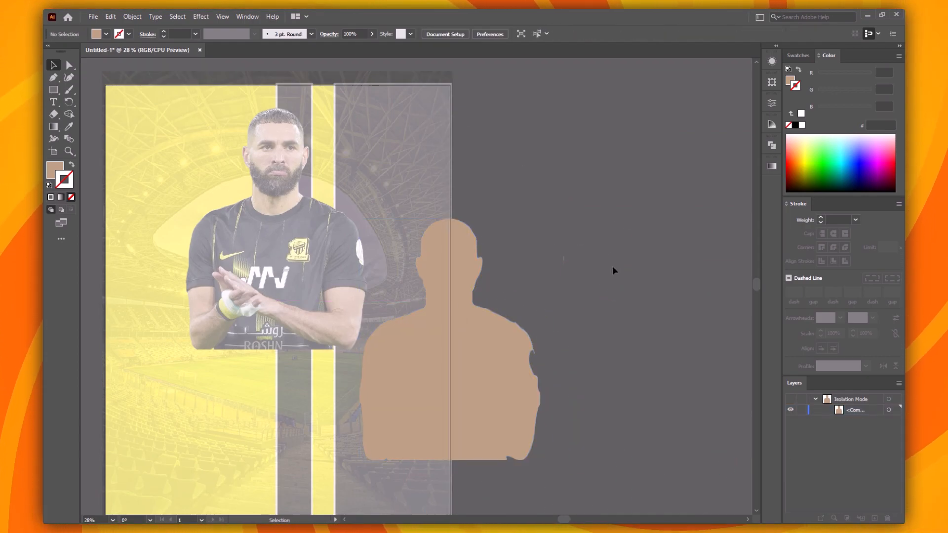
{"action": "double_click", "coordinate": [612, 266]}
{"action": "left_click", "coordinate": [564, 259]}
{"action": "double_click", "coordinate": [564, 259]}
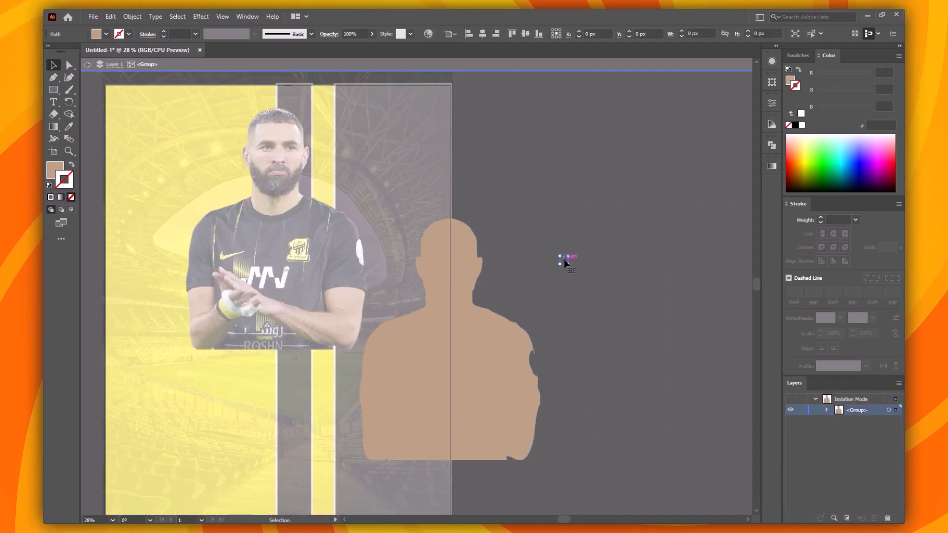
{"action": "double_click", "coordinate": [624, 272]}
Fill the silhouette with orange FF7F00 and position it exactly over the player
{"action": "left_click", "coordinate": [476, 383]}
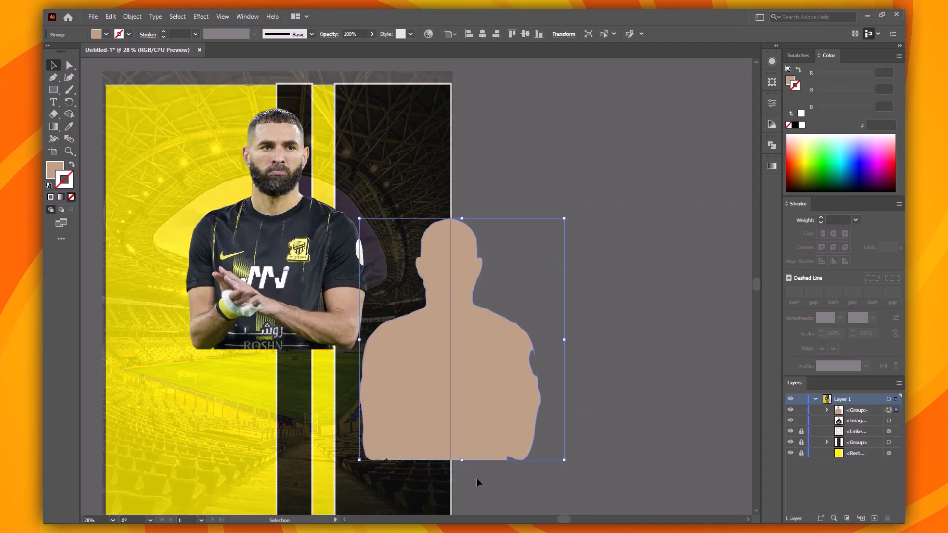
{"action": "double_click", "coordinate": [55, 170]}
{"action": "left_click", "coordinate": [647, 235]}
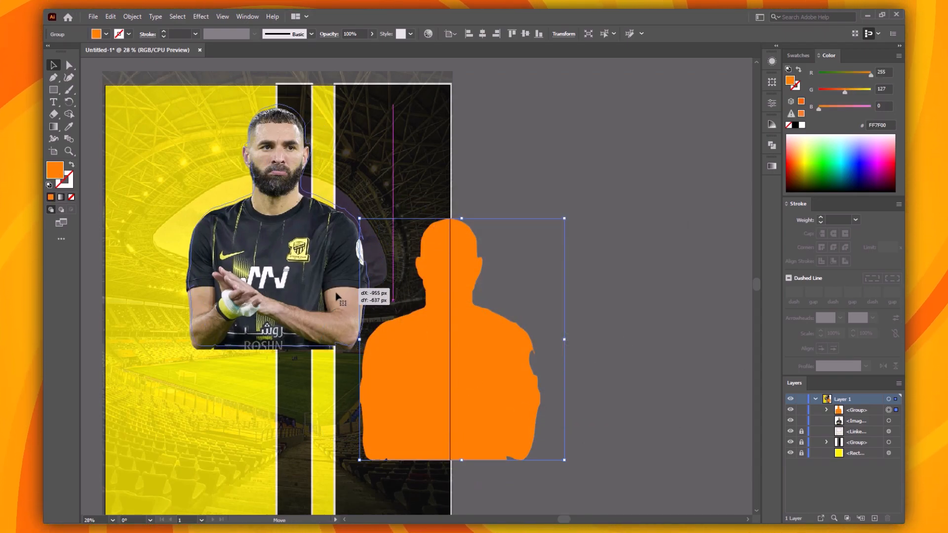
{"action": "left_click_drag", "start_coordinate": [523, 394], "coordinate": [350, 283]}
Apply a Gaussian Blur to the orange silhouette
{"action": "left_click", "coordinate": [203, 14]}
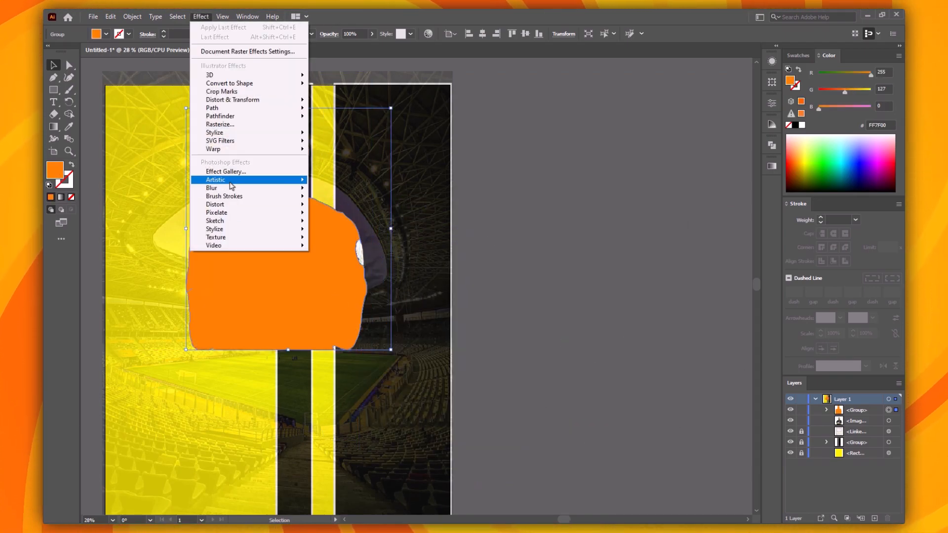
{"action": "mouse_move", "coordinate": [296, 183]}
{"action": "left_click", "coordinate": [336, 190]}
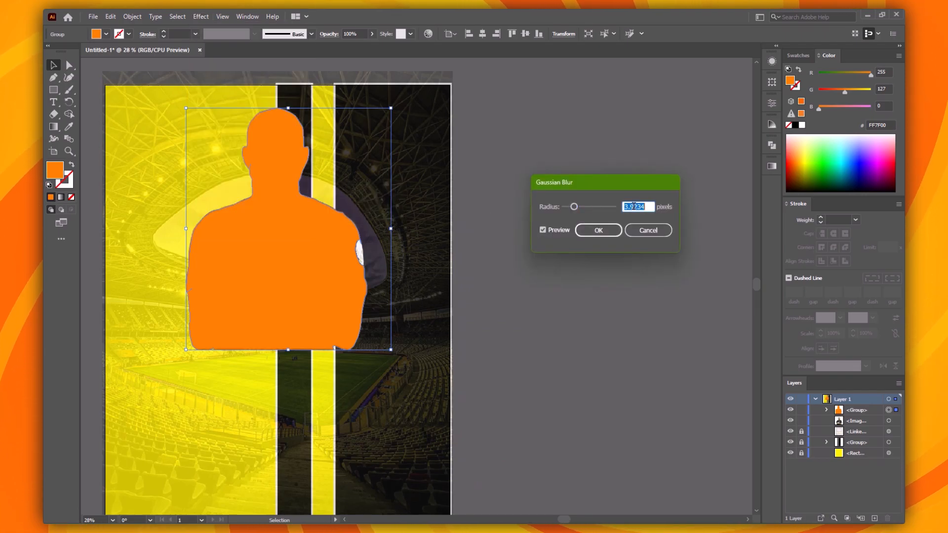
{"action": "left_click", "coordinate": [598, 231]}
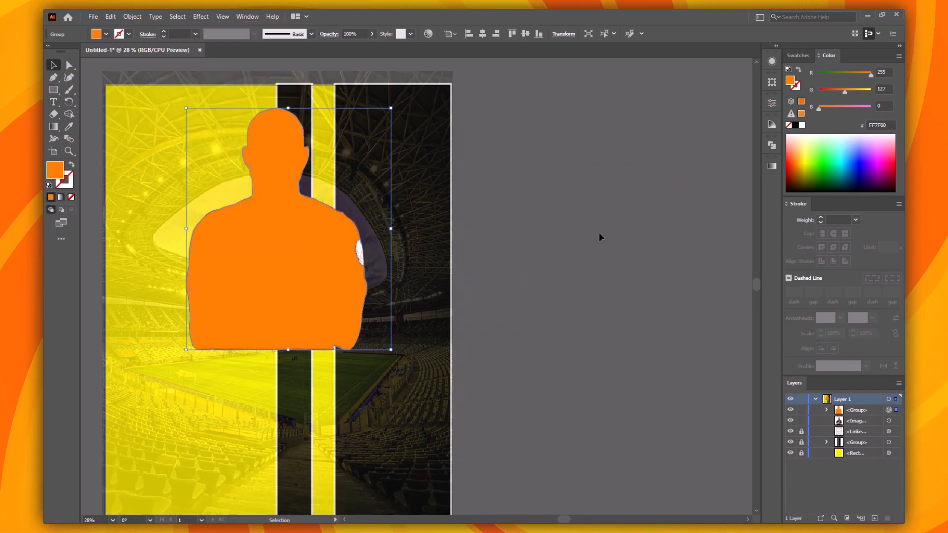
Set the orange silhouette's opacity to 15%
{"action": "left_click", "coordinate": [352, 35]}
{"action": "type", "text": "15"}
{"action": "key", "text": "Return"}
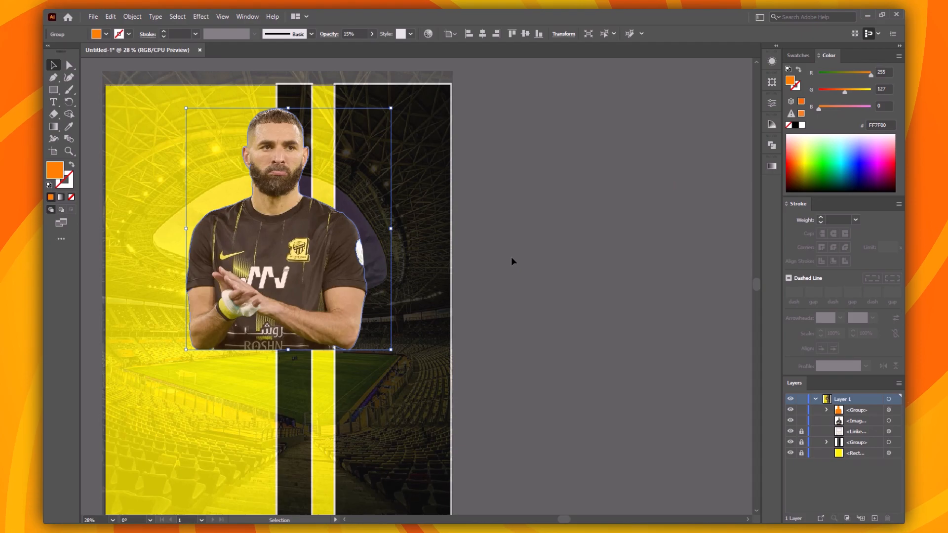
Unlock the yellow background rectangle, pick up its FFF200 fill as the current color, and lock the rectangle again
{"action": "left_click", "coordinate": [511, 257]}
{"action": "left_click_drag", "start_coordinate": [452, 283], "coordinate": [548, 266]}
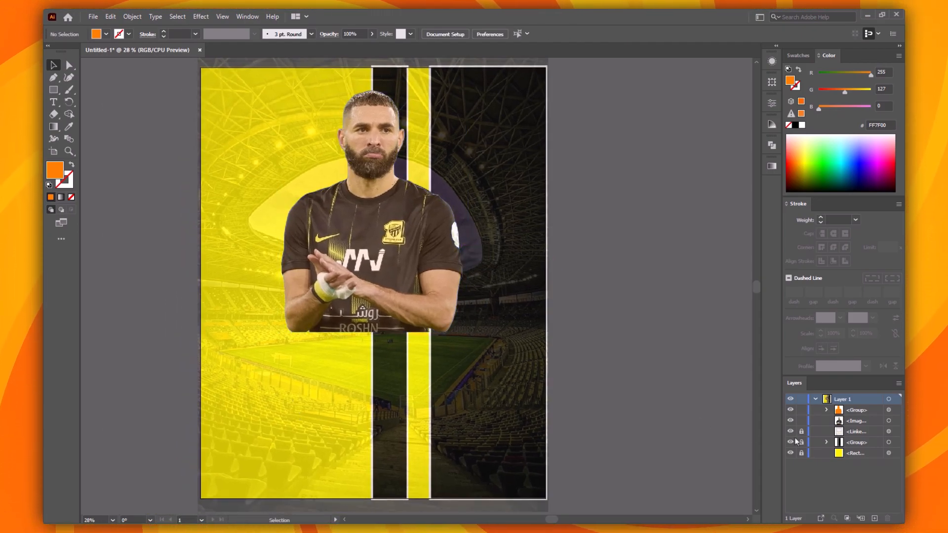
{"action": "left_click", "coordinate": [801, 453]}
{"action": "left_click", "coordinate": [877, 452]}
{"action": "left_click", "coordinate": [889, 454]}
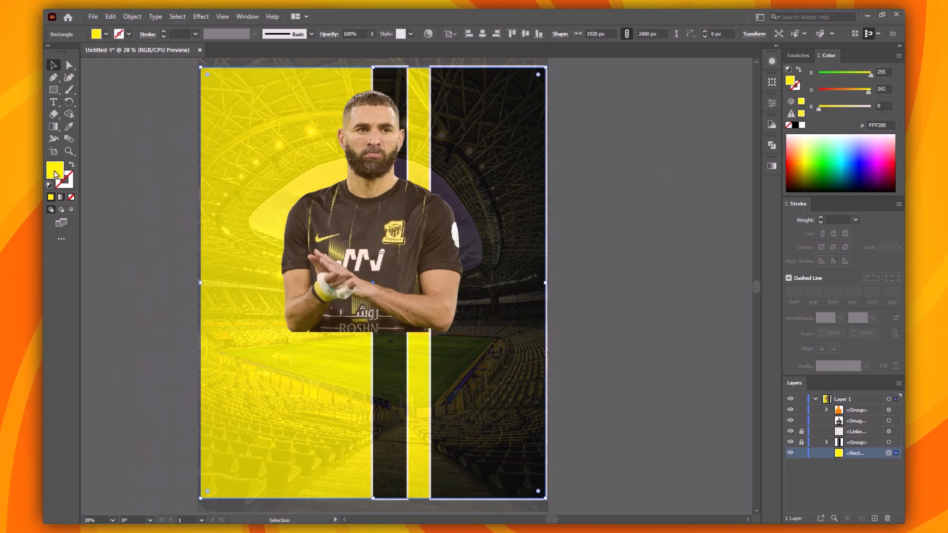
{"action": "double_click", "coordinate": [790, 81]}
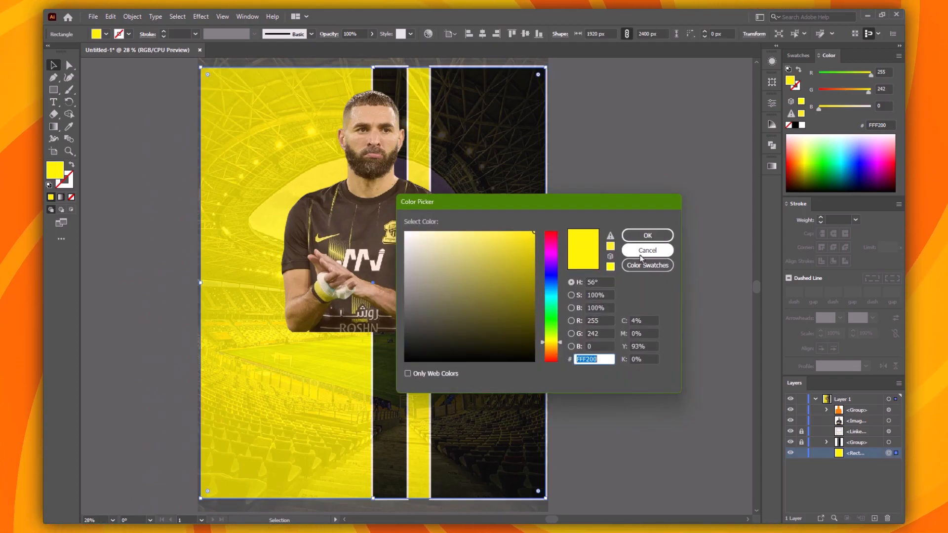
{"action": "left_click", "coordinate": [648, 236]}
{"action": "key", "text": "ctrl+2"}
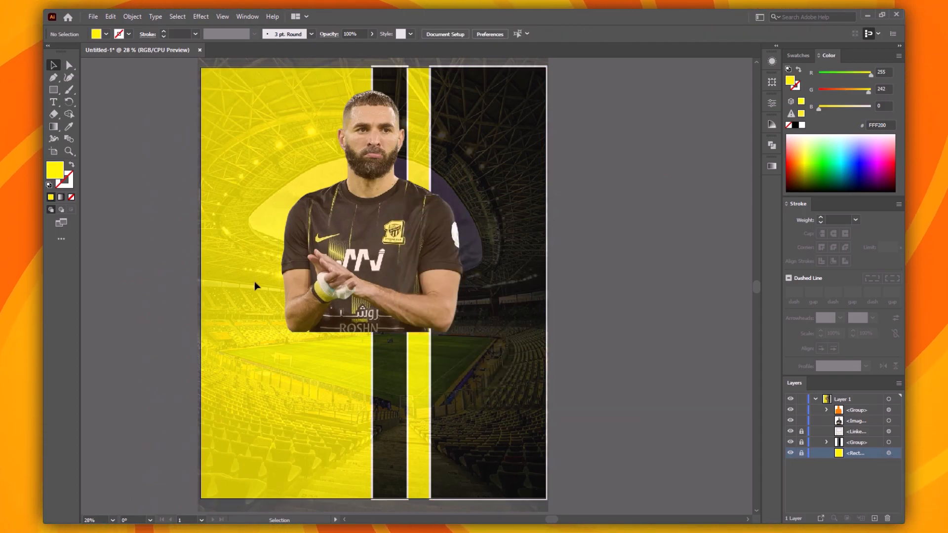
Draw a full-width yellow rectangle over the poster's lower half and reduce its height to about 1113 px
{"action": "left_click_drag", "start_coordinate": [200, 276], "coordinate": [546, 499]}
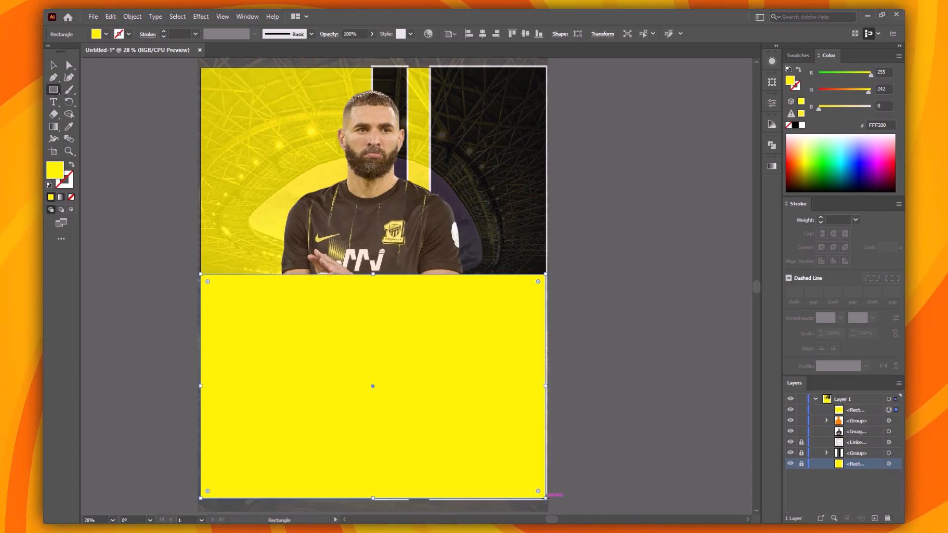
{"action": "key", "text": "v"}
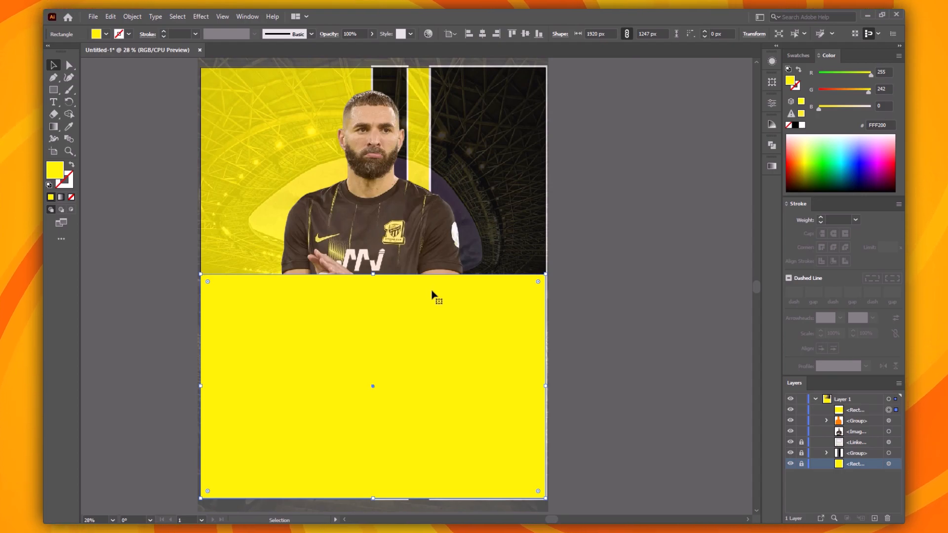
{"action": "left_click_drag", "start_coordinate": [375, 276], "coordinate": [373, 298]}
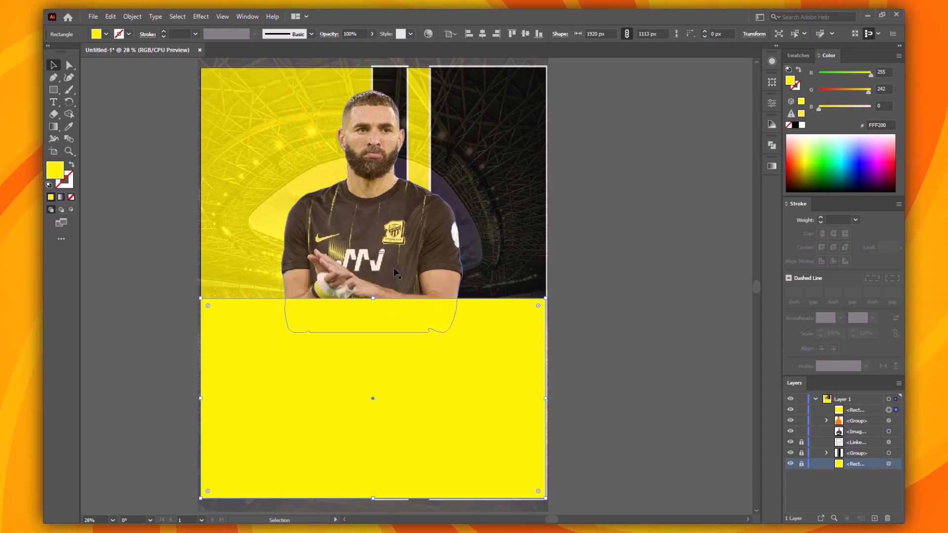
Draw a full-width yellow strip about 31 px high at chest level and place a copy on the large rectangle's upper edge
{"action": "key", "text": "m"}
{"action": "left_click_drag", "start_coordinate": [200, 199], "coordinate": [545, 202]}
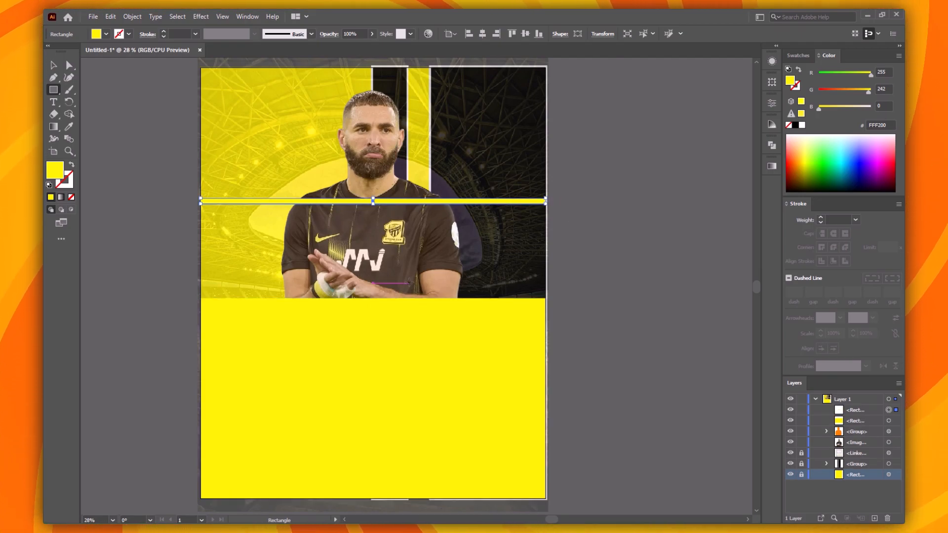
{"action": "key", "text": "v"}
{"action": "left_click_drag", "start_coordinate": [368, 205], "coordinate": [373, 299]}
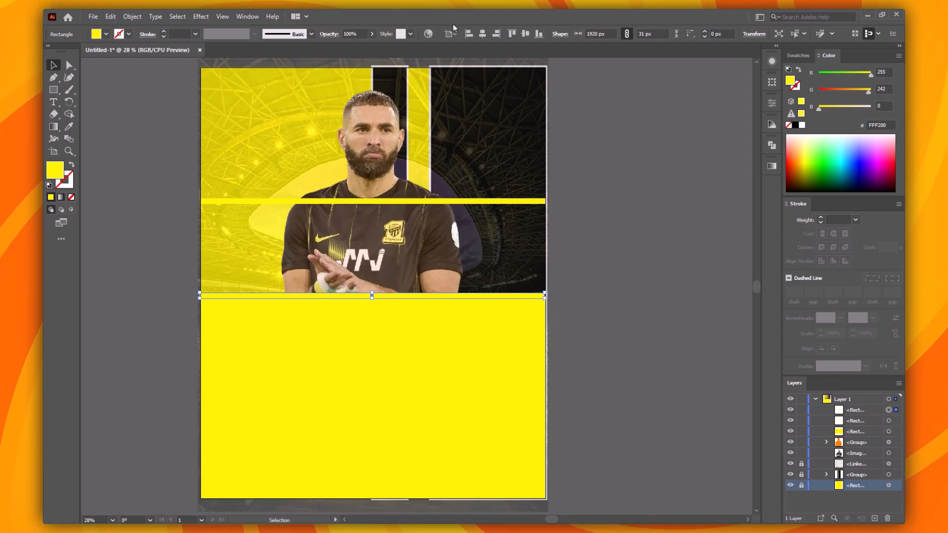
{"action": "left_click", "coordinate": [479, 203]}
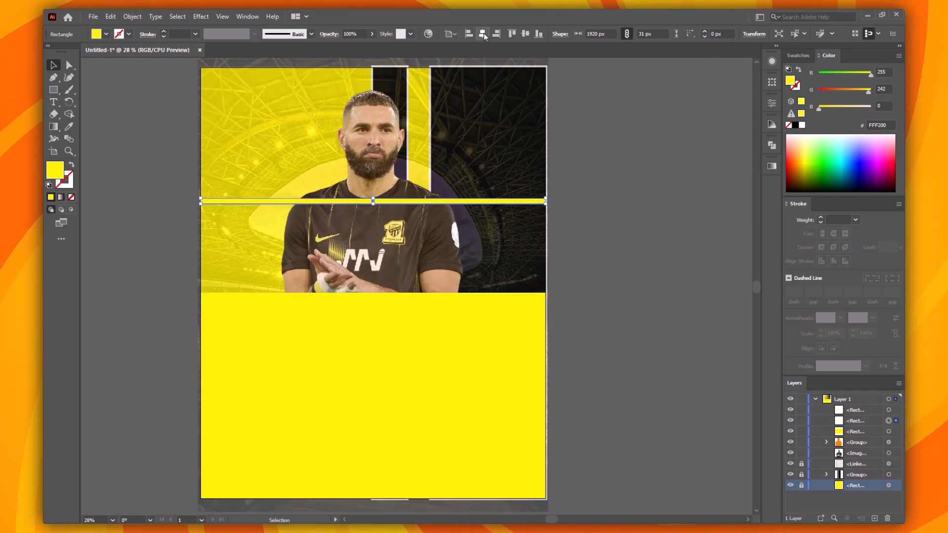
{"action": "left_click", "coordinate": [602, 228]}
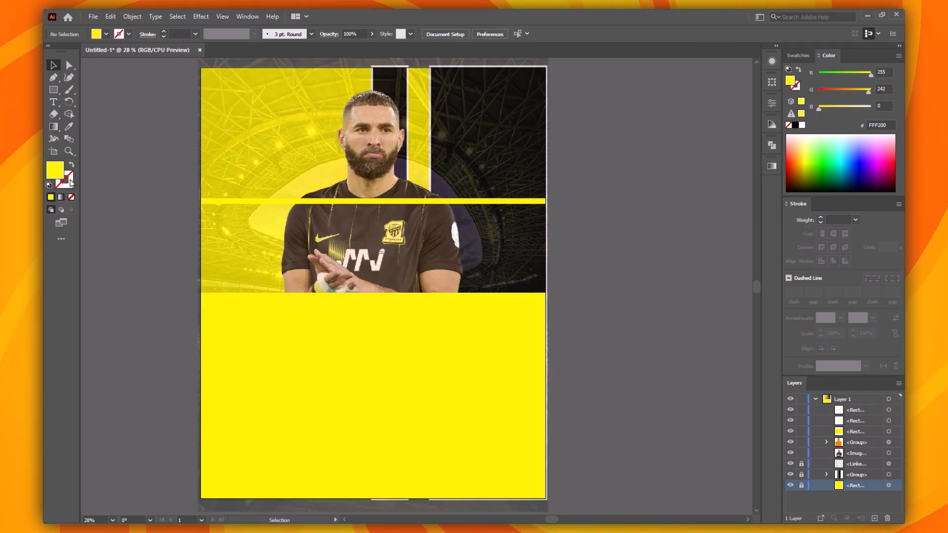
Blend the two thin yellow strips together and open the blend's options
{"action": "key", "text": "w"}
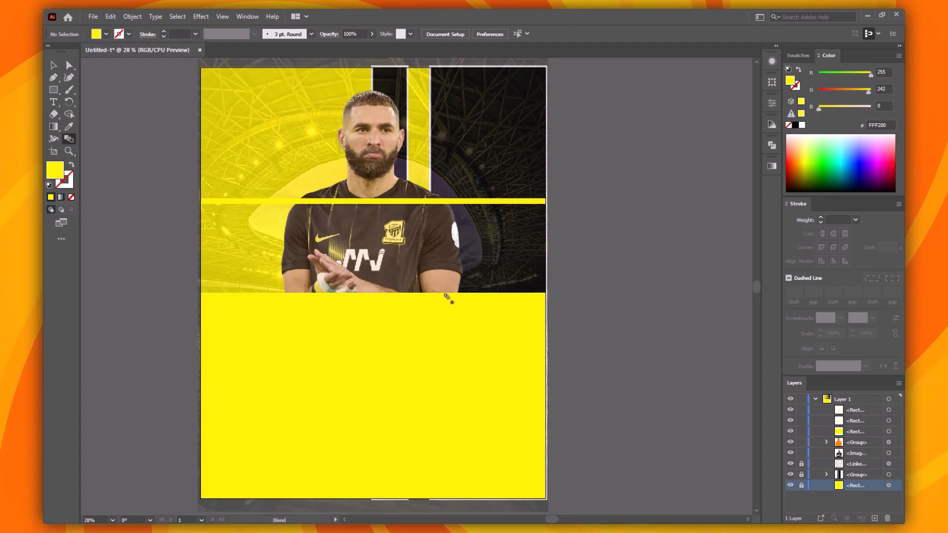
{"action": "left_click", "coordinate": [475, 203]}
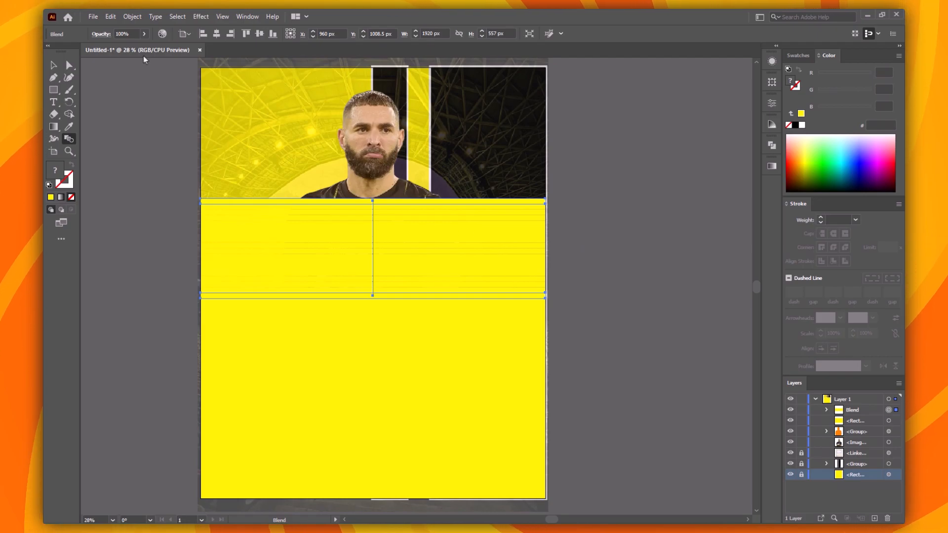
{"action": "left_click", "coordinate": [132, 18]}
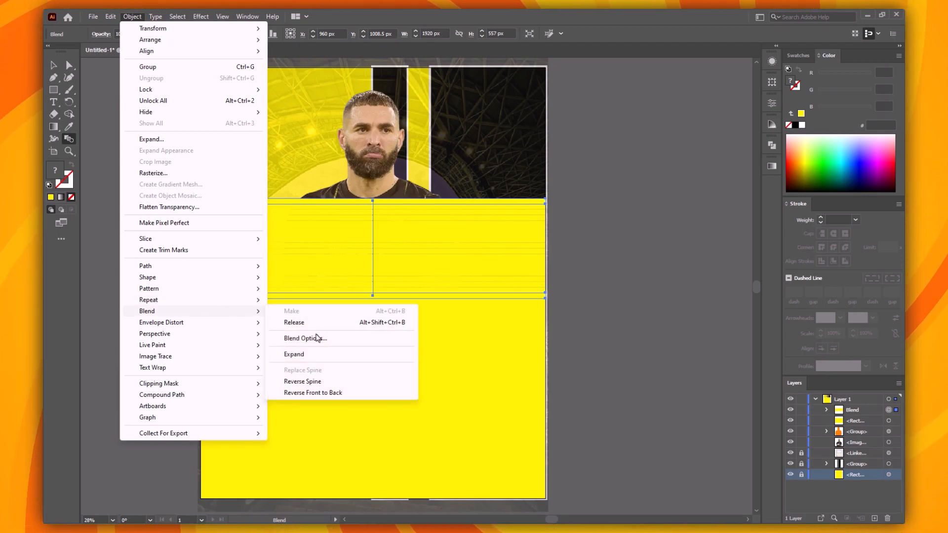
{"action": "left_click", "coordinate": [317, 337]}
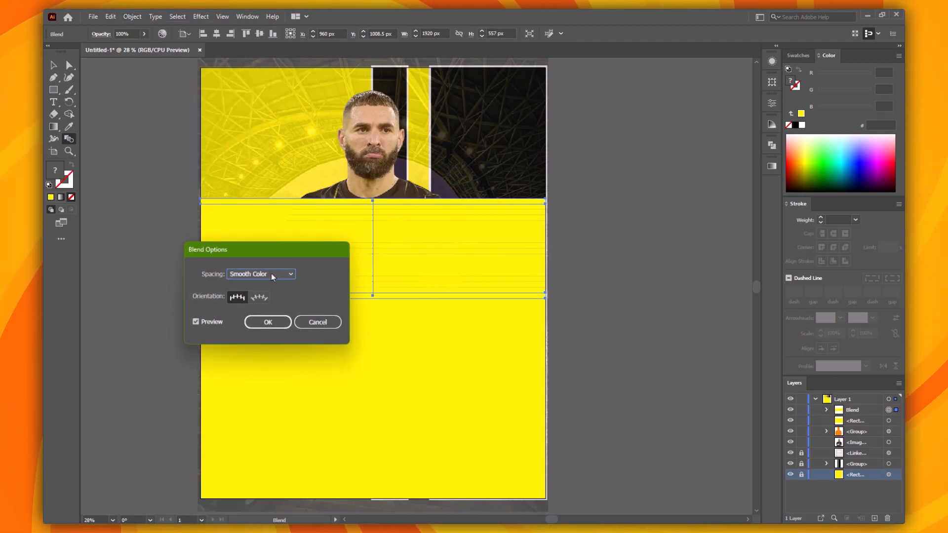
Try spacing the strip blend by a specified distance of 59 px, with the orientation aligned to the page
{"action": "left_click", "coordinate": [275, 276]}
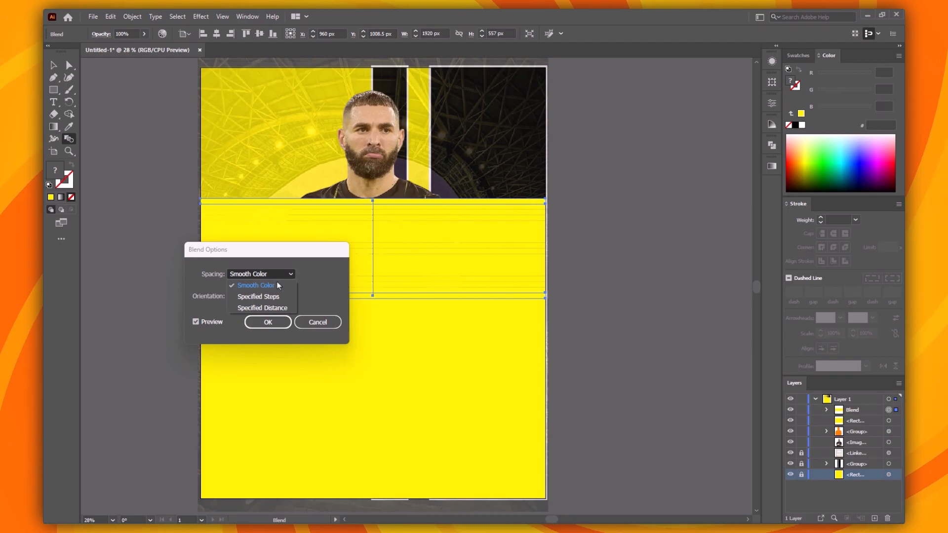
{"action": "left_click", "coordinate": [268, 308]}
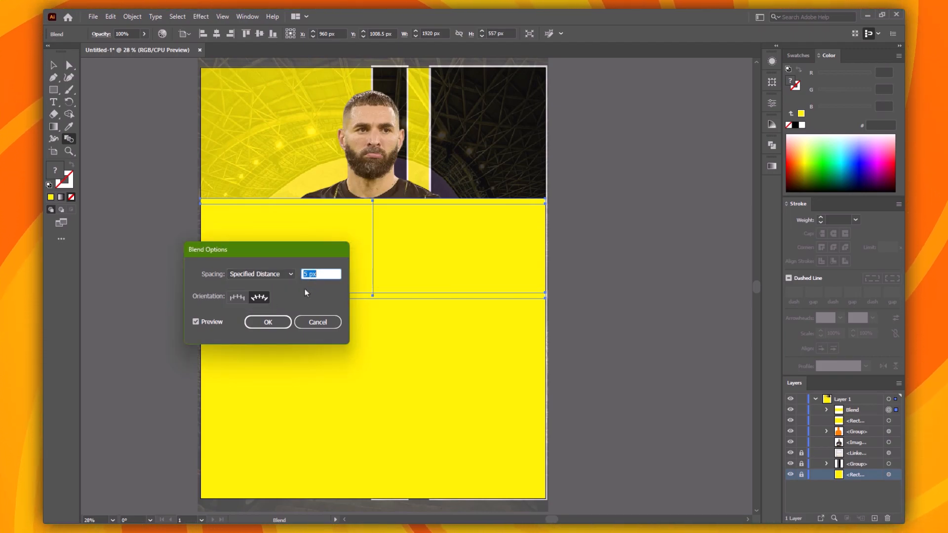
{"action": "key", "text": "shift+Up"}
{"action": "key", "text": "shift+Up"}
{"action": "key", "text": "shift+Up"}
{"action": "key", "text": "shift+Up"}
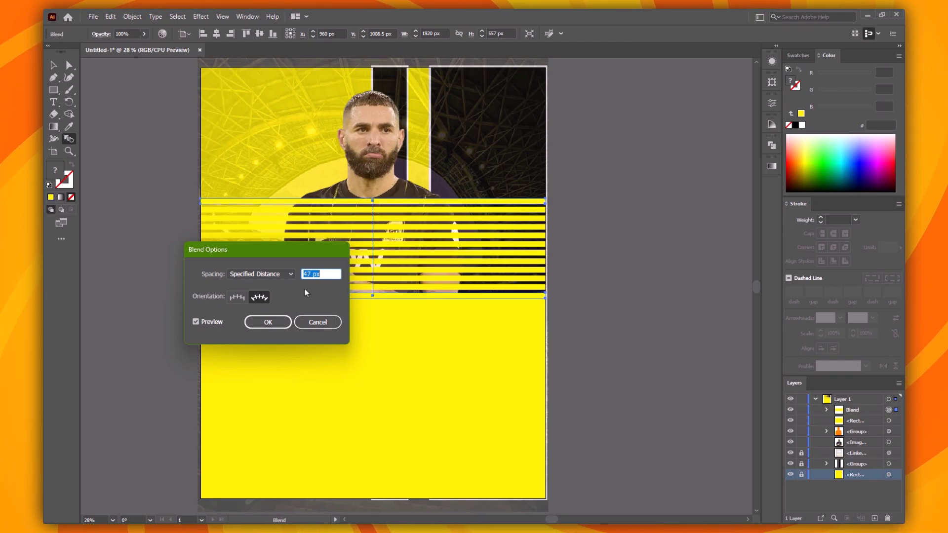
{"action": "key", "text": "Up"}
{"action": "key", "text": "Up"}
{"action": "key", "text": "Up"}
{"action": "key", "text": "Up"}
{"action": "key", "text": "Up"}
{"action": "key", "text": "Up"}
{"action": "key", "text": "Up"}
{"action": "key", "text": "Up"}
{"action": "key", "text": "Up"}
{"action": "key", "text": "Up"}
{"action": "key", "text": "Up"}
{"action": "key", "text": "Up"}
{"action": "key", "text": "Up"}
{"action": "key", "text": "Up"}
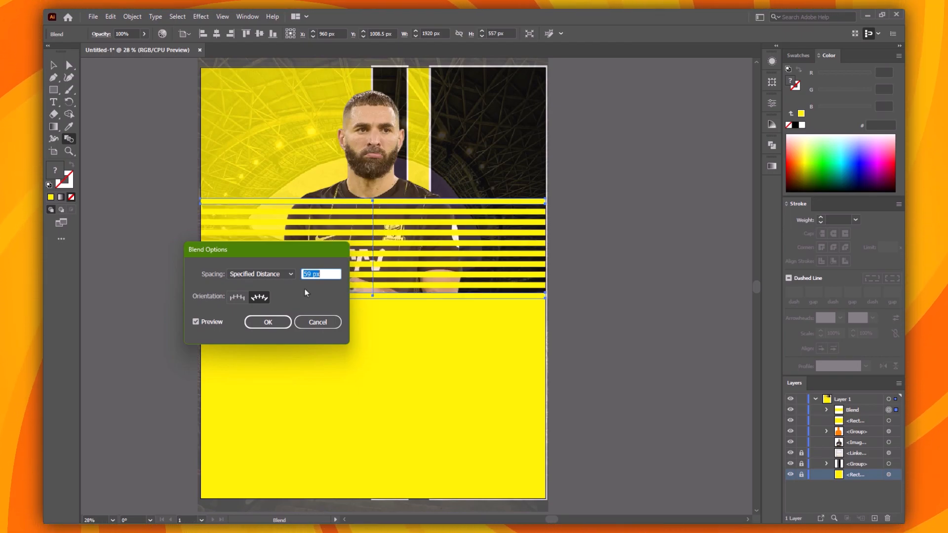
{"action": "left_click", "coordinate": [240, 299]}
Set the strip blend's spacing to 500 specified steps
{"action": "left_click", "coordinate": [275, 278]}
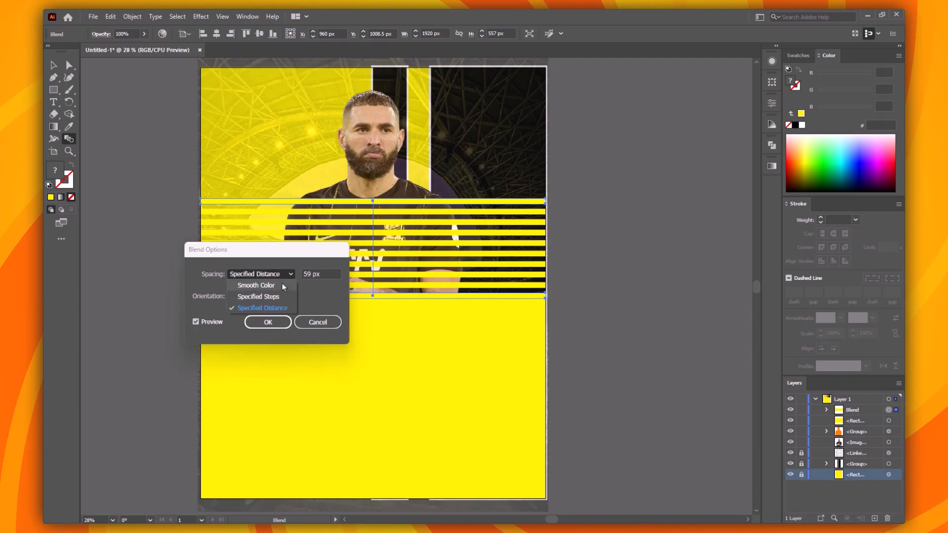
{"action": "left_click", "coordinate": [273, 297]}
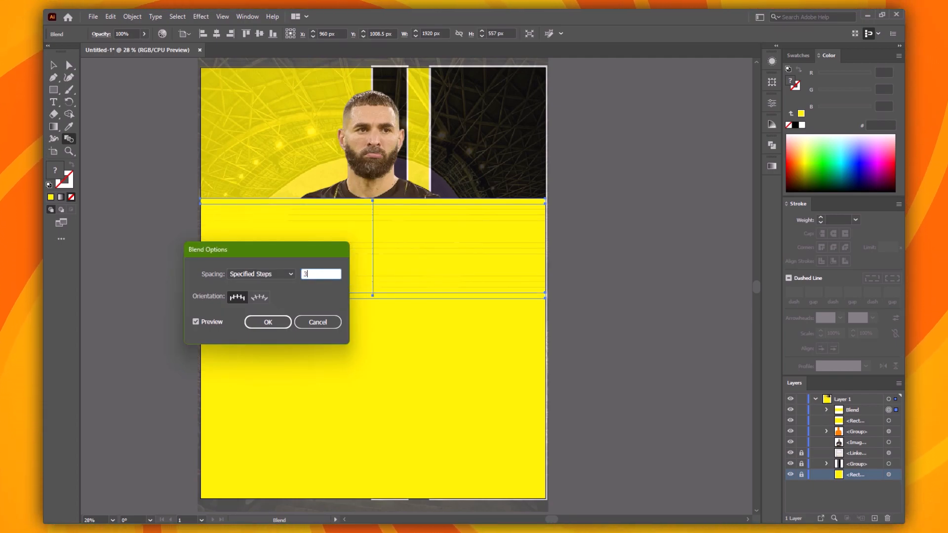
{"action": "key", "text": "BackSpace"}
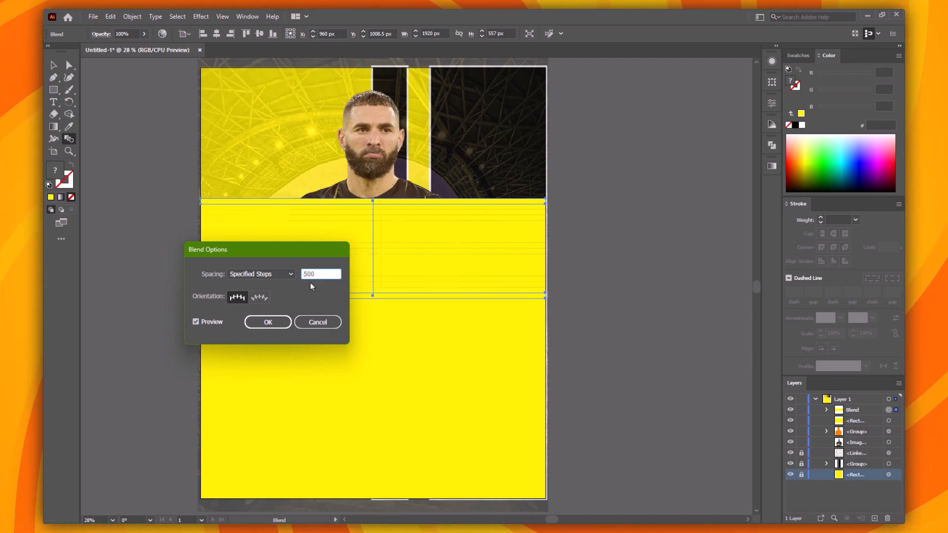
{"action": "key", "text": "Return"}
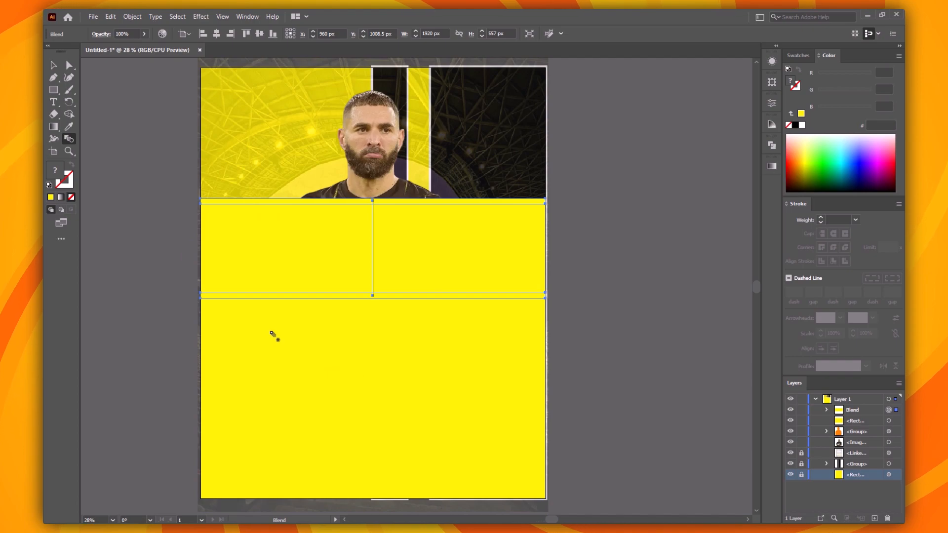
{"action": "left_click", "coordinate": [597, 190]}
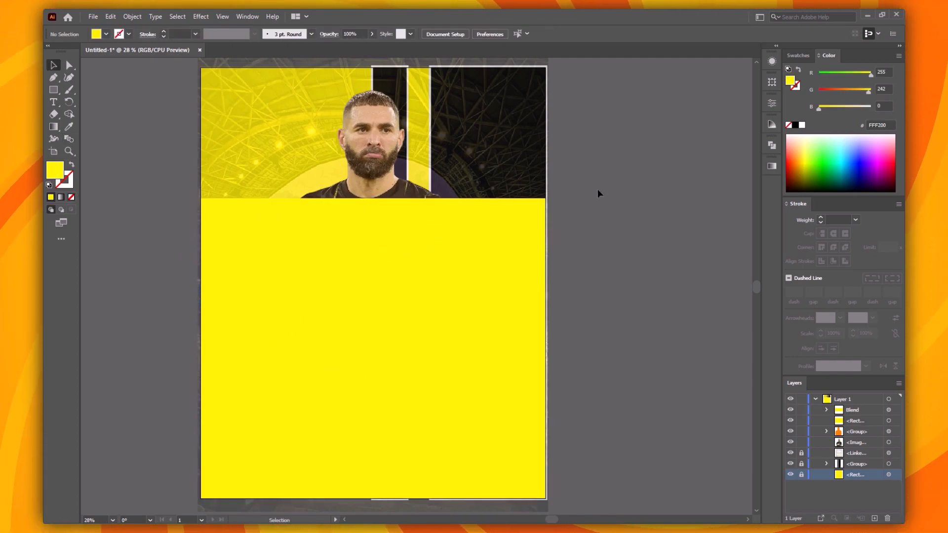
Isolate the blend and set its upper strip's opacity to 0% for a yellow fade over the player, leaving isolation mode
{"action": "double_click", "coordinate": [531, 207]}
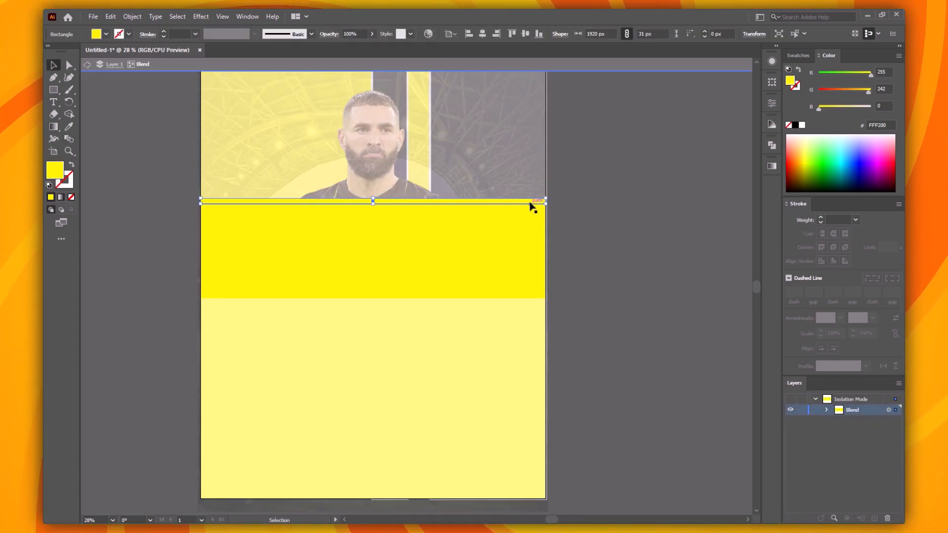
{"action": "left_click", "coordinate": [351, 34]}
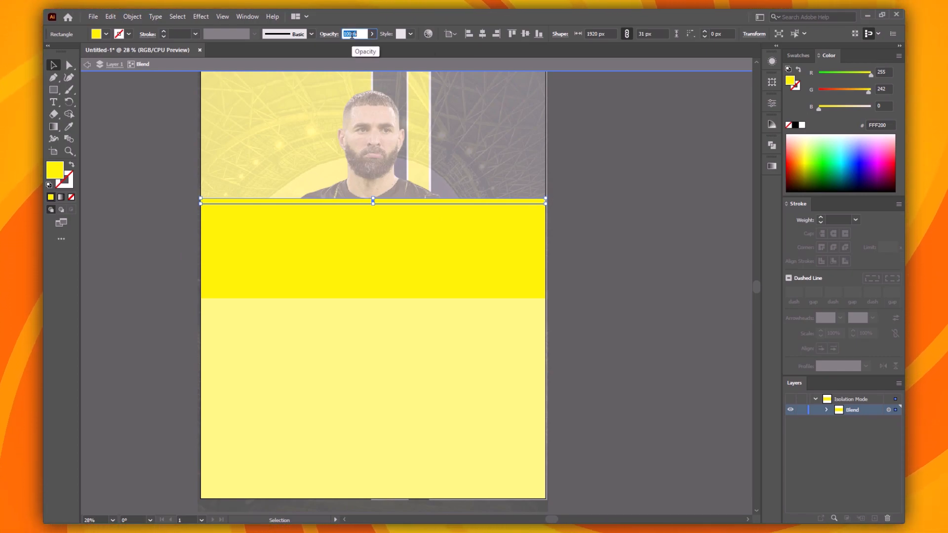
{"action": "key", "text": "Return"}
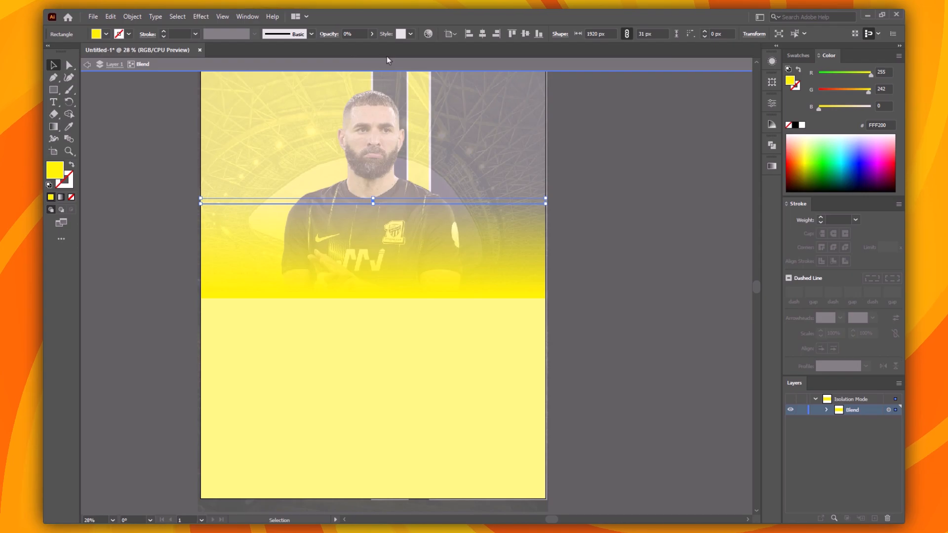
{"action": "double_click", "coordinate": [614, 274]}
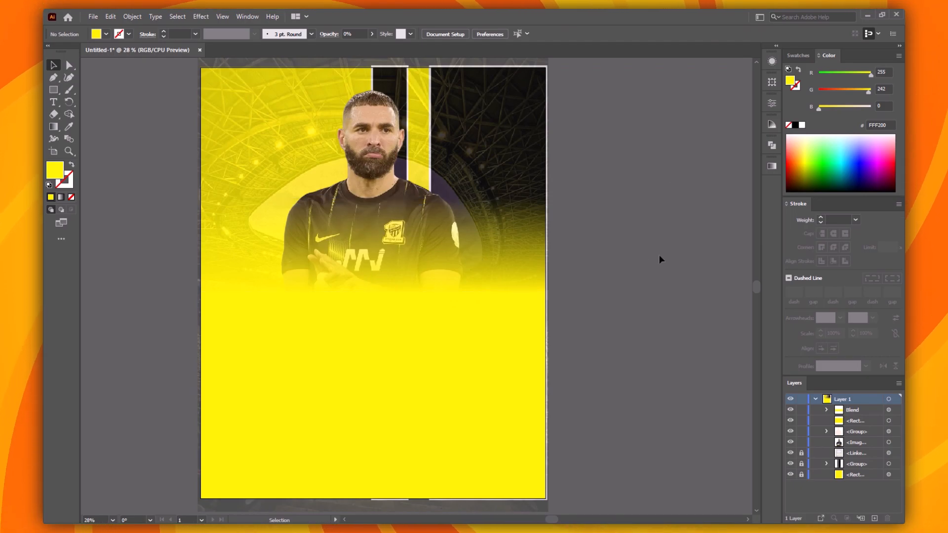
Group the yellow fade blend with the large yellow rectangle below it and lock the group
{"action": "left_click", "coordinate": [512, 247]}
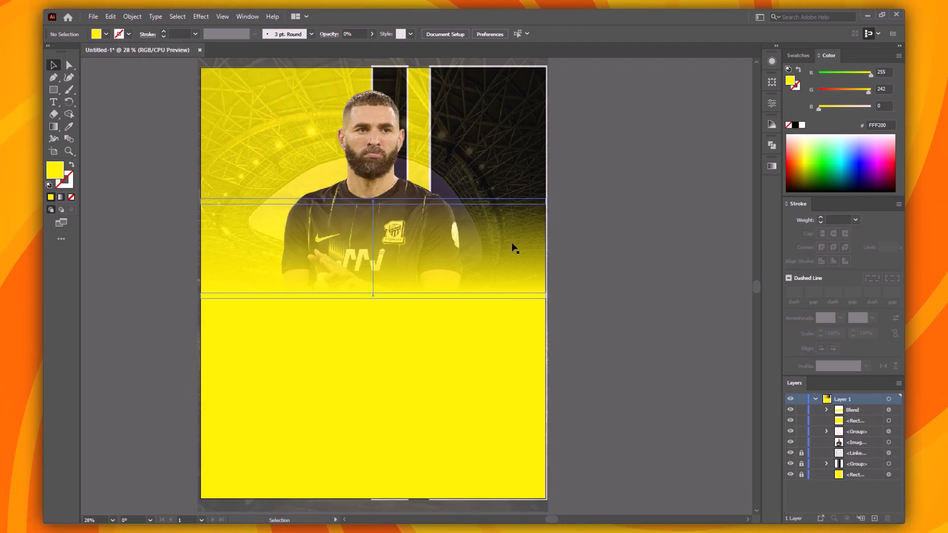
{"action": "left_click", "coordinate": [511, 374], "text": "shift"}
{"action": "right_click", "coordinate": [510, 375]}
{"action": "left_click", "coordinate": [548, 280]}
{"action": "left_click", "coordinate": [802, 410]}
Group the orange silhouette with the player image and lock the group
{"action": "left_click", "coordinate": [889, 421]}
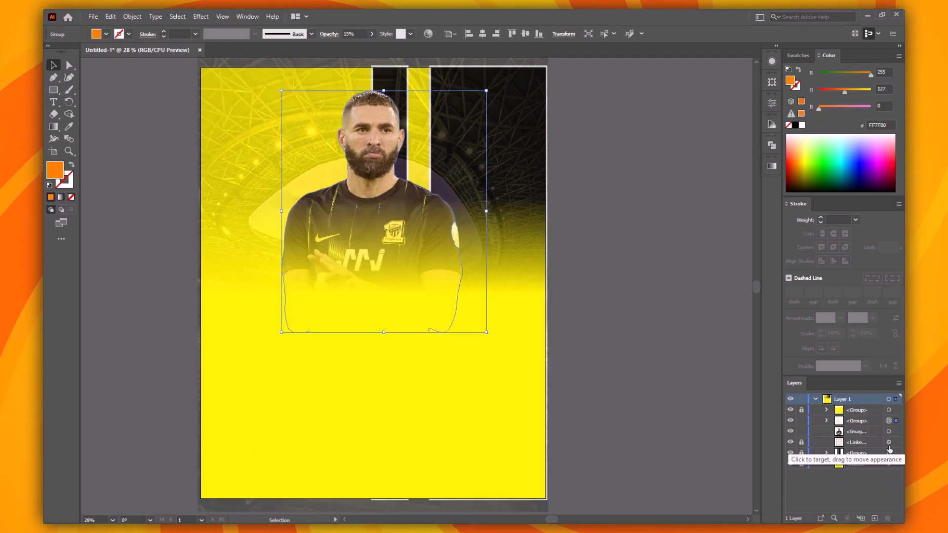
{"action": "left_click", "coordinate": [889, 431], "text": "shift"}
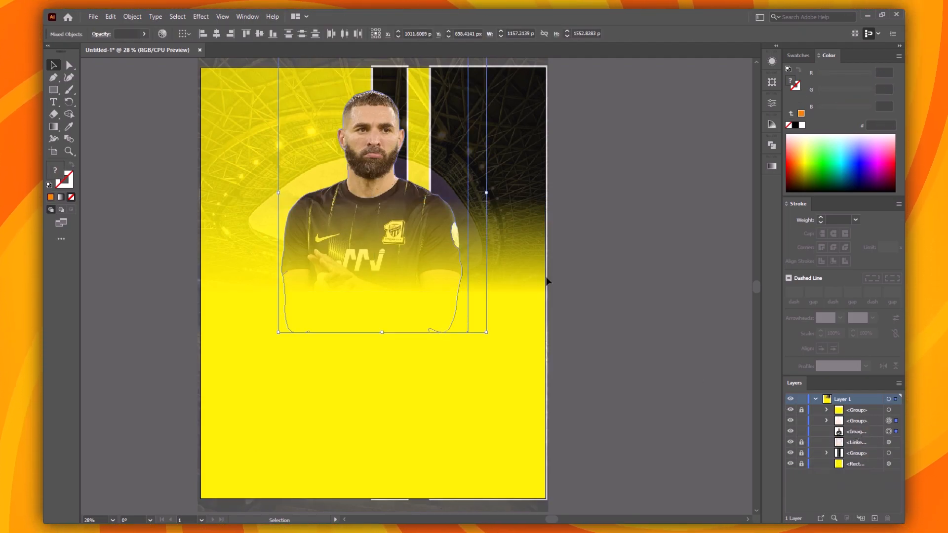
{"action": "right_click", "coordinate": [400, 233]}
{"action": "left_click", "coordinate": [426, 329]}
{"action": "left_click", "coordinate": [599, 381]}
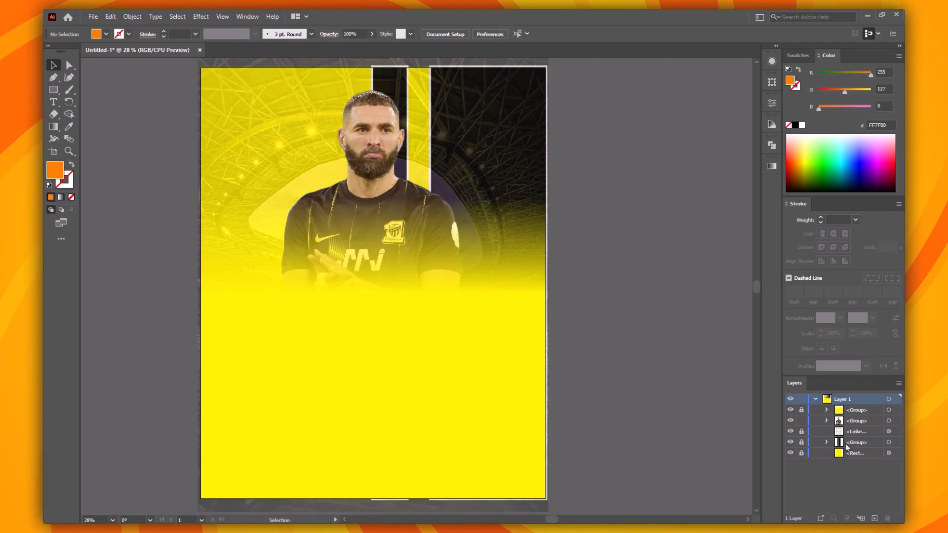
{"action": "left_click", "coordinate": [889, 420]}
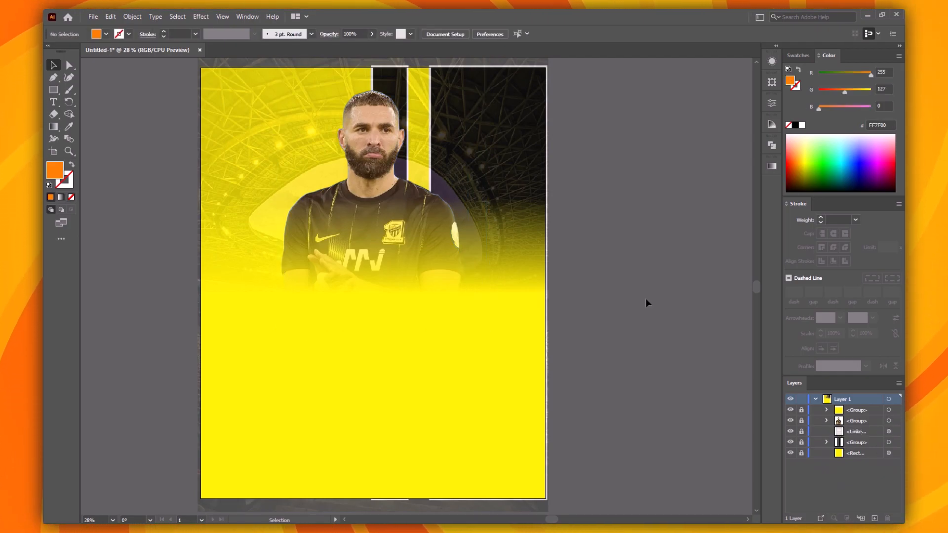
Switch to File Explorer and place the Ittihad Club logo from the pin folder into the poster document, beside the artboard
{"action": "key", "text": "alt+Tab"}
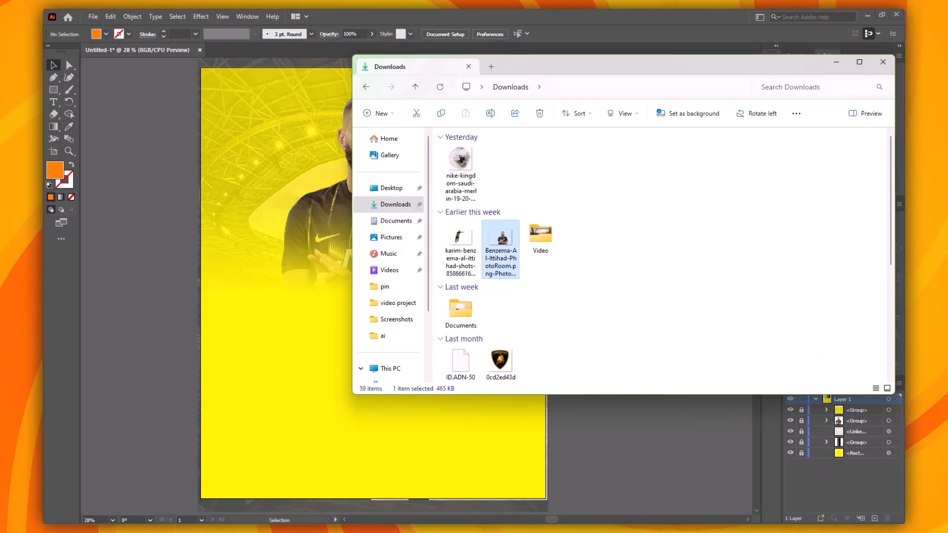
{"action": "left_click", "coordinate": [386, 336]}
{"action": "left_click", "coordinate": [384, 287]}
{"action": "left_click_drag", "start_coordinate": [743, 235], "coordinate": [159, 173]}
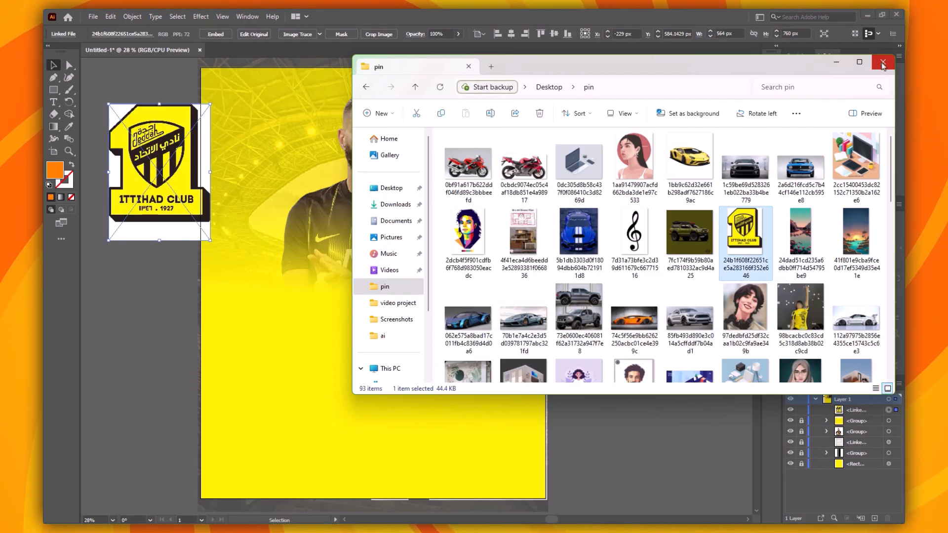
Put File Explorer away and move the Ittihad Club logo onto the black stripe area at the poster's upper right
{"action": "left_click", "coordinate": [390, 205]}
{"action": "left_click", "coordinate": [837, 62]}
{"action": "left_click_drag", "start_coordinate": [123, 232], "coordinate": [458, 224]}
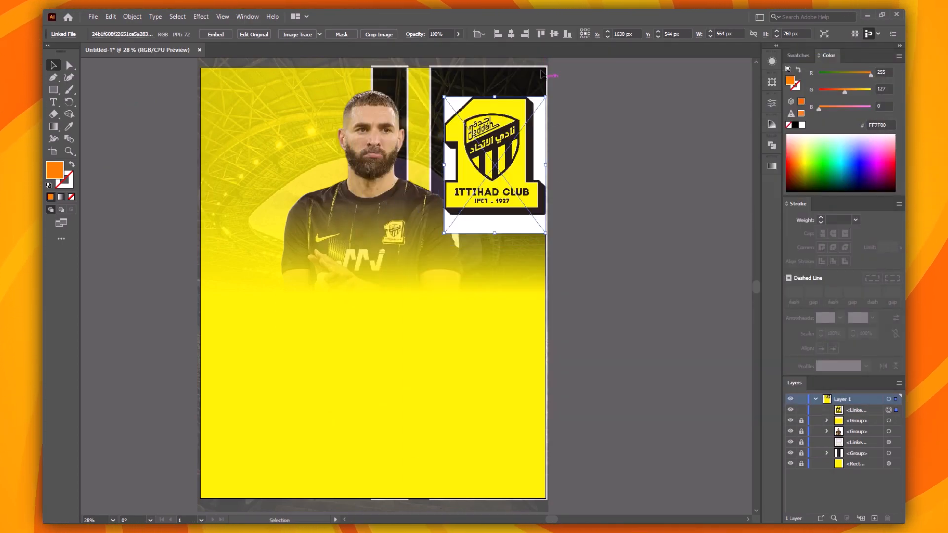
Image-trace the club logo and expand the tracing into vector shapes
{"action": "left_click", "coordinate": [320, 34]}
{"action": "left_click", "coordinate": [345, 90]}
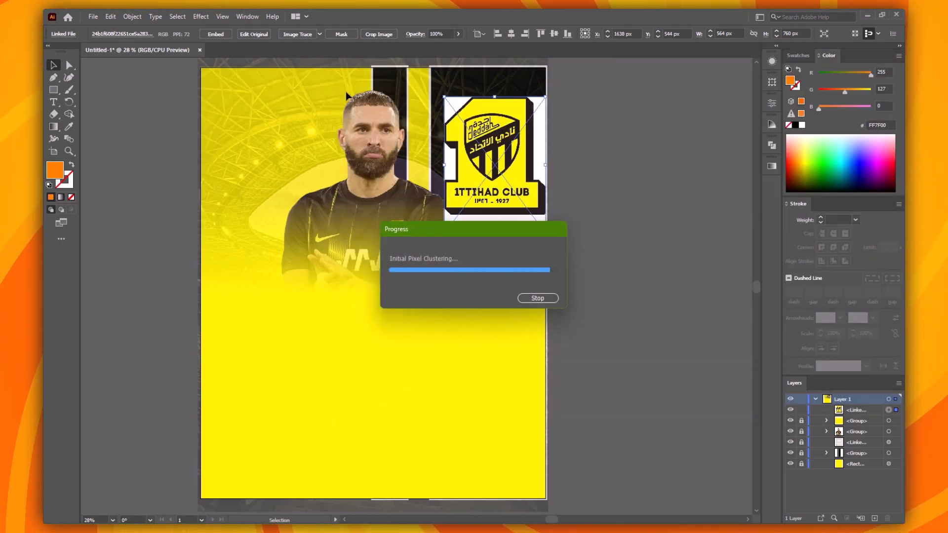
{"action": "left_click", "coordinate": [303, 34]}
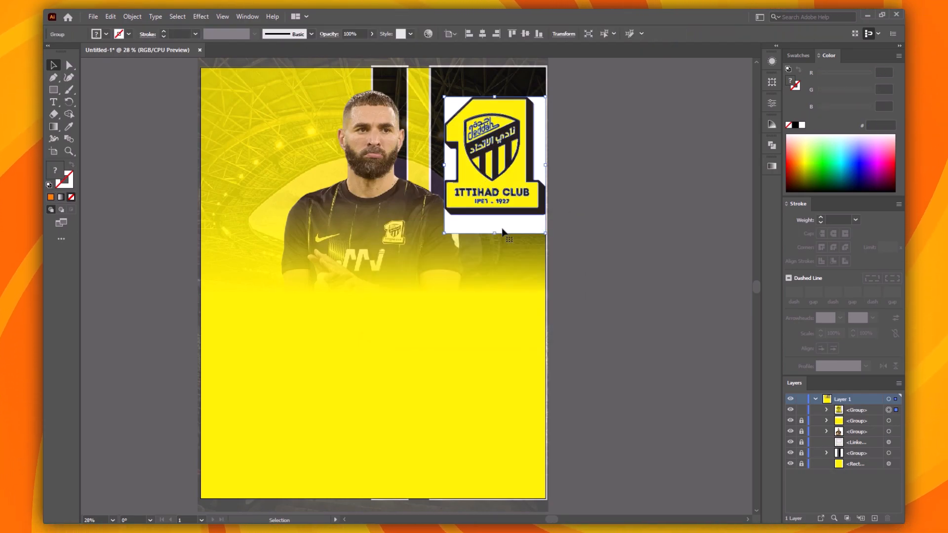
Isolate the traced logo group, delete the white background shapes around the emblem and leave isolation mode
{"action": "double_click", "coordinate": [501, 228]}
{"action": "key", "text": "Delete"}
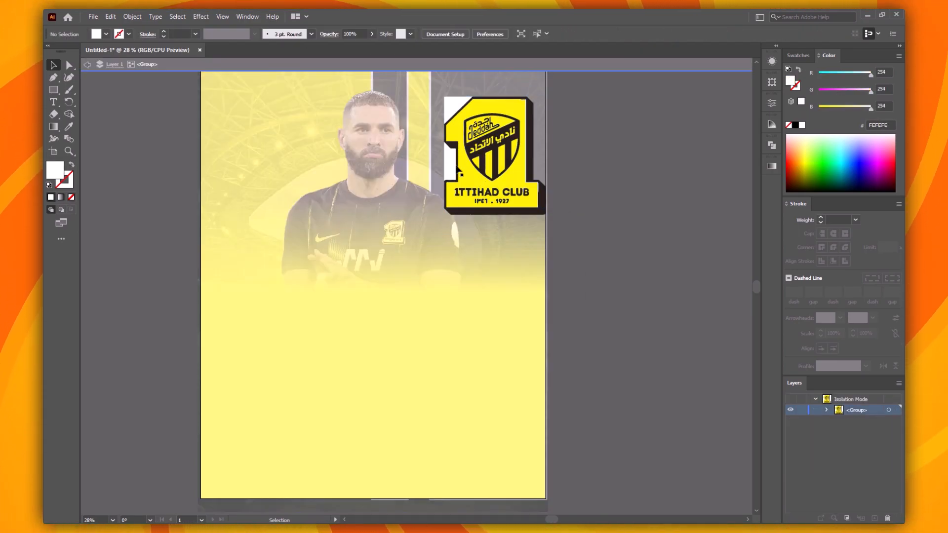
{"action": "left_click", "coordinate": [451, 123]}
{"action": "key", "text": "Delete"}
{"action": "double_click", "coordinate": [600, 208]}
Scale the club logo down and place it on the black area in the poster's upper right corner
{"action": "left_click", "coordinate": [546, 159]}
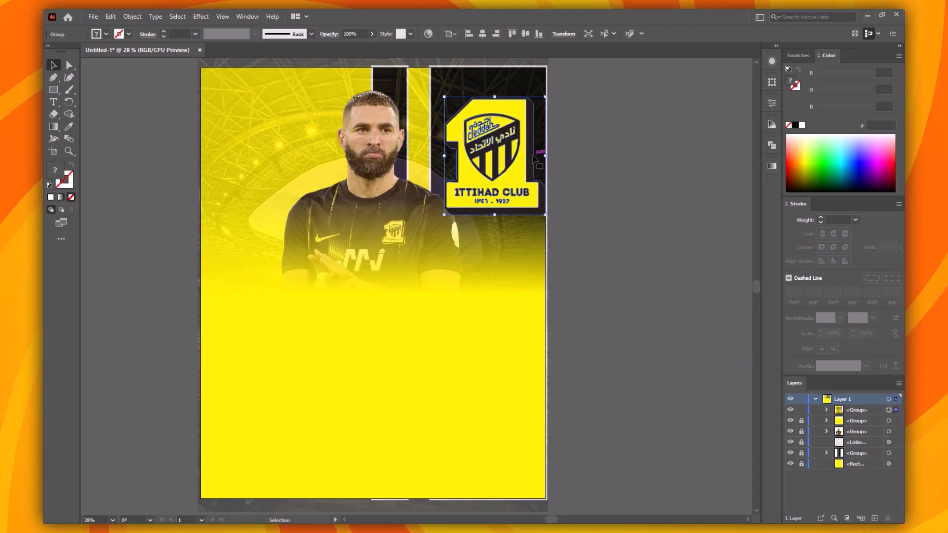
{"action": "left_click_drag", "start_coordinate": [545, 159], "coordinate": [492, 139]}
{"action": "left_click", "coordinate": [612, 165]}
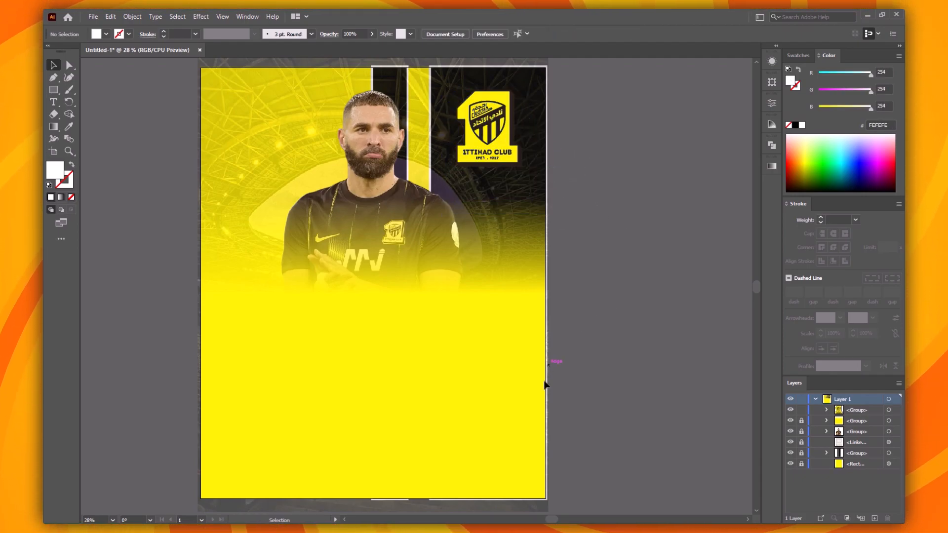
Place the full-body player cutout image on the lower part of the poster and put a duplicate to its right
{"action": "left_click", "coordinate": [499, 531]}
{"action": "left_click_drag", "start_coordinate": [461, 247], "coordinate": [275, 288]}
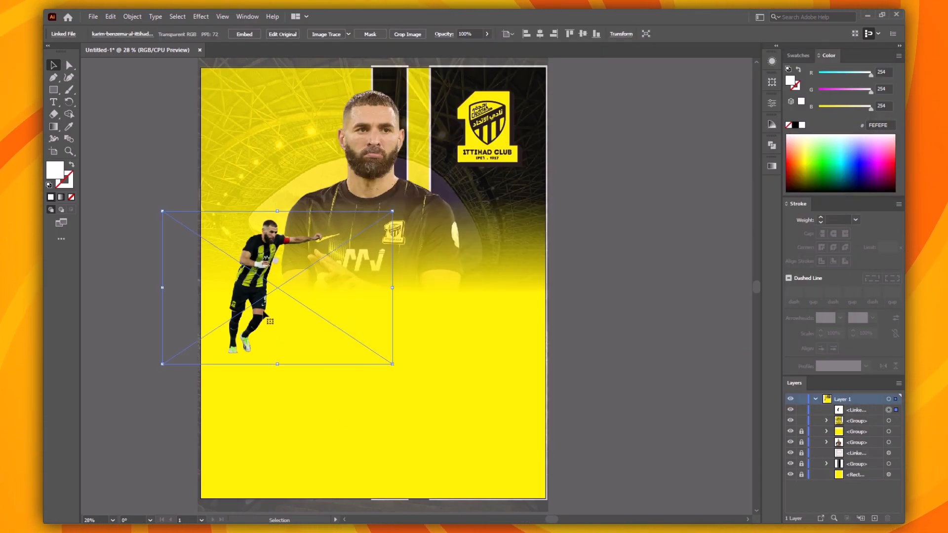
{"action": "left_click_drag", "start_coordinate": [270, 321], "coordinate": [543, 368]}
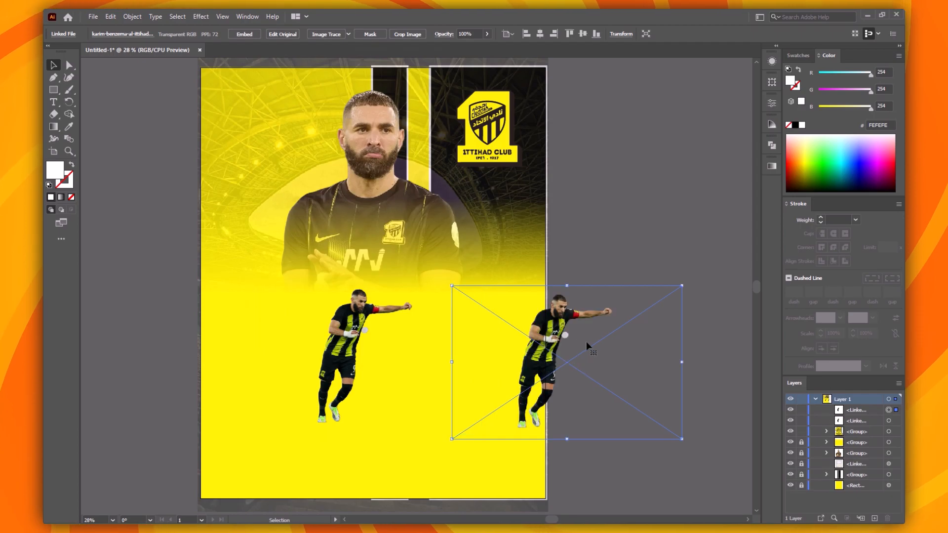
Image-trace the duplicate player with the 3 Colors preset, expand it and delete the white background in isolation mode
{"action": "left_click", "coordinate": [348, 34]}
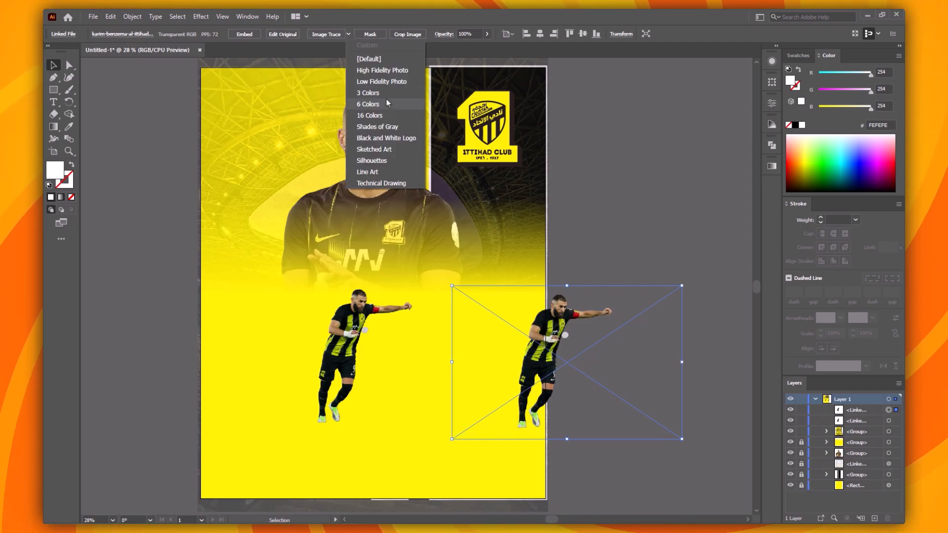
{"action": "left_click", "coordinate": [387, 103]}
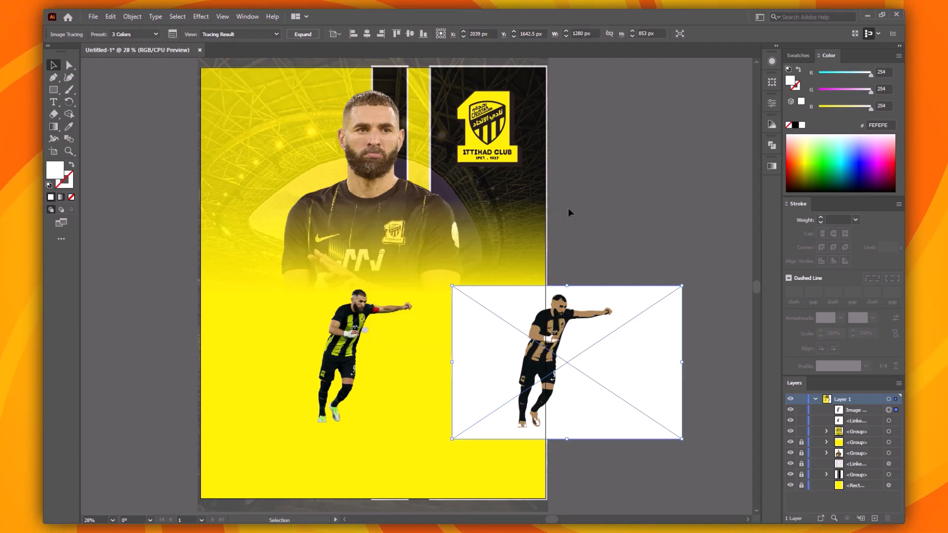
{"action": "left_click", "coordinate": [302, 34]}
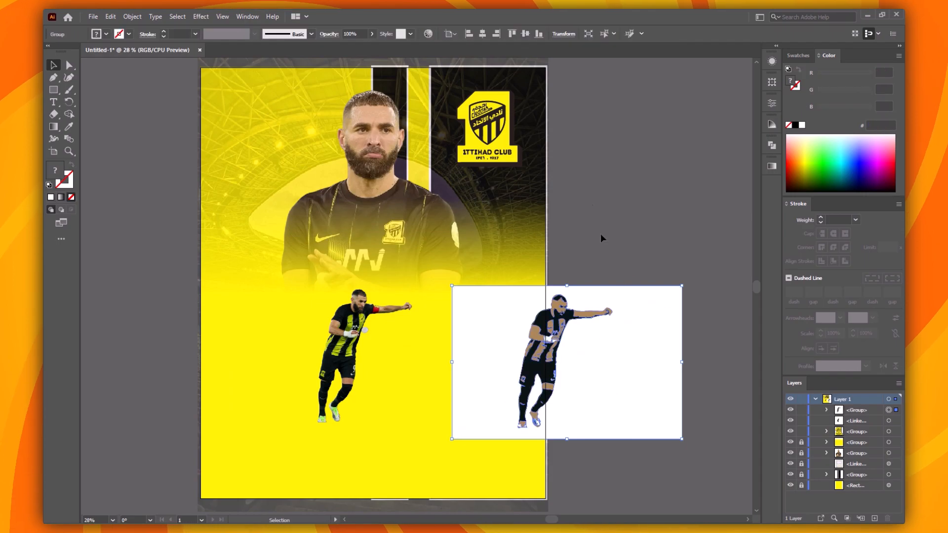
{"action": "double_click", "coordinate": [637, 355]}
{"action": "key", "text": "Delete"}
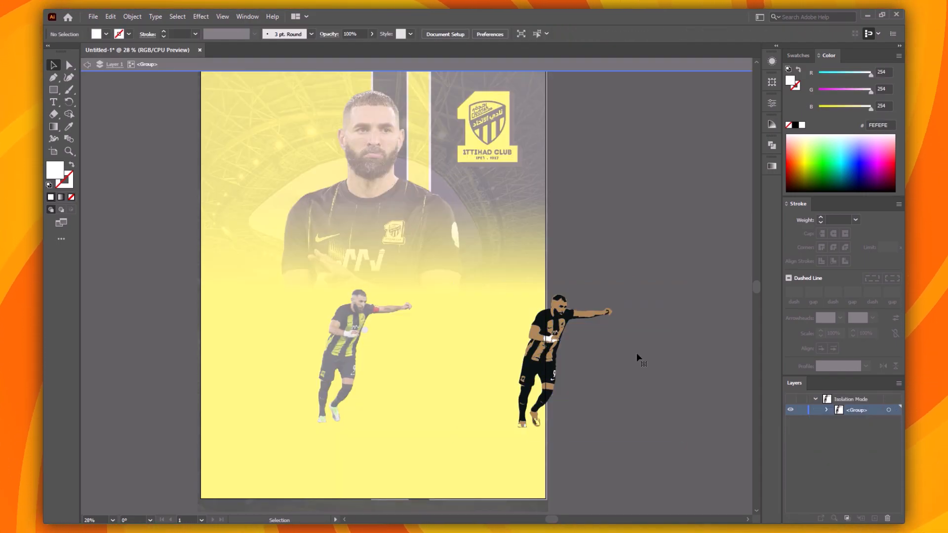
Unite all pieces of the traced player into a single black silhouette
{"action": "left_click_drag", "start_coordinate": [641, 467], "coordinate": [643, 466]}
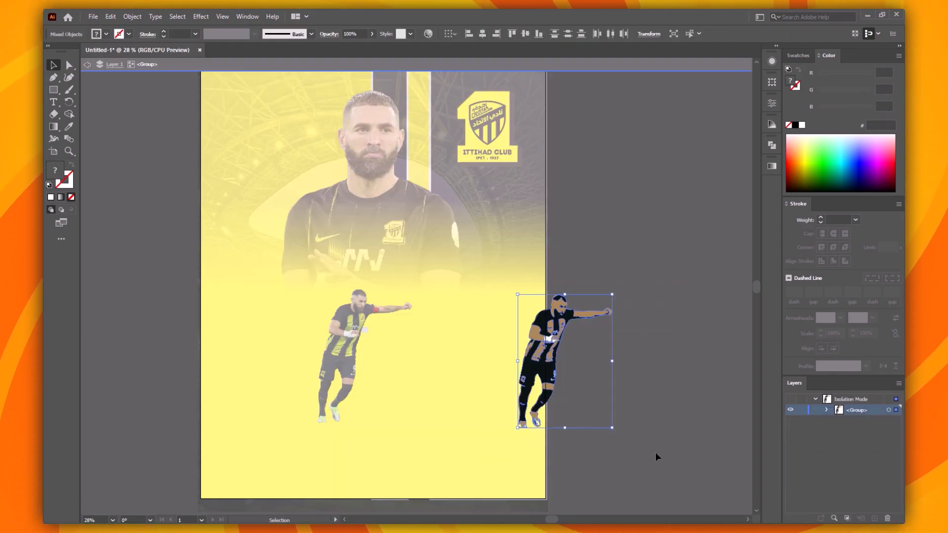
{"action": "left_click", "coordinate": [772, 145]}
{"action": "left_click", "coordinate": [659, 165]}
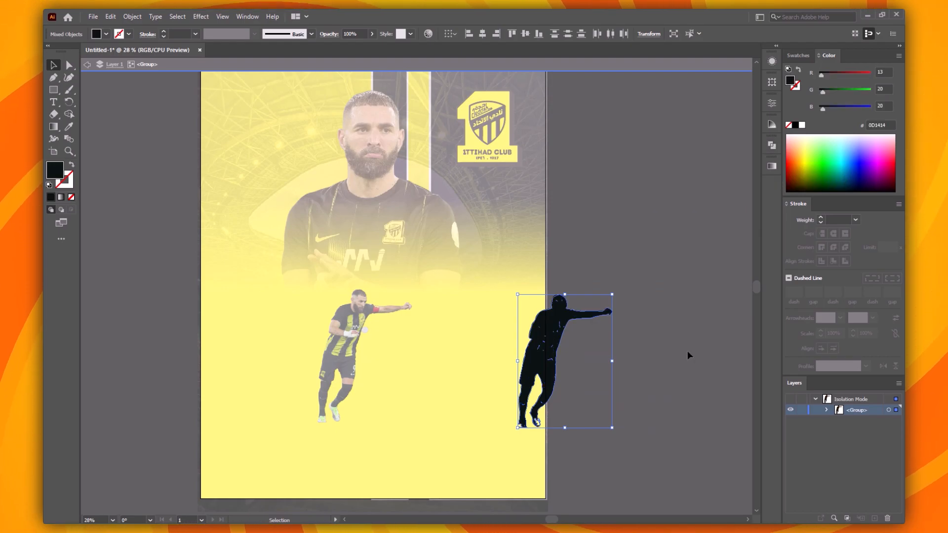
Fill the gaps in the silhouette's raised foot with a black shape drawn with the Pen tool
{"action": "key", "text": "ctrl+1"}
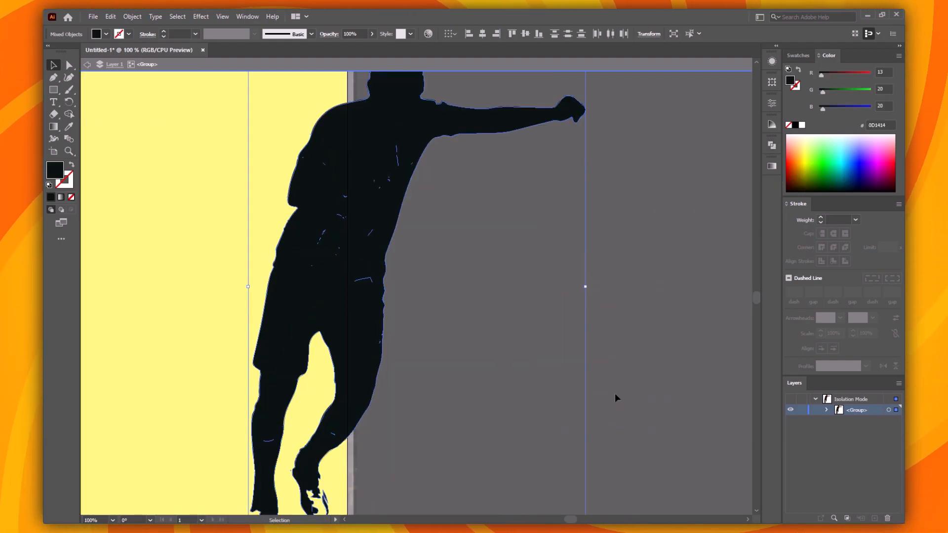
{"action": "key", "text": "p"}
{"action": "scroll", "coordinate": [657, 373], "scroll_direction": "down", "scroll_amount": 3}
{"action": "scroll", "coordinate": [656, 373], "scroll_direction": "left", "scroll_amount": 2}
{"action": "left_click_drag", "start_coordinate": [378, 369], "coordinate": [388, 401]}
{"action": "left_click", "coordinate": [364, 370]}
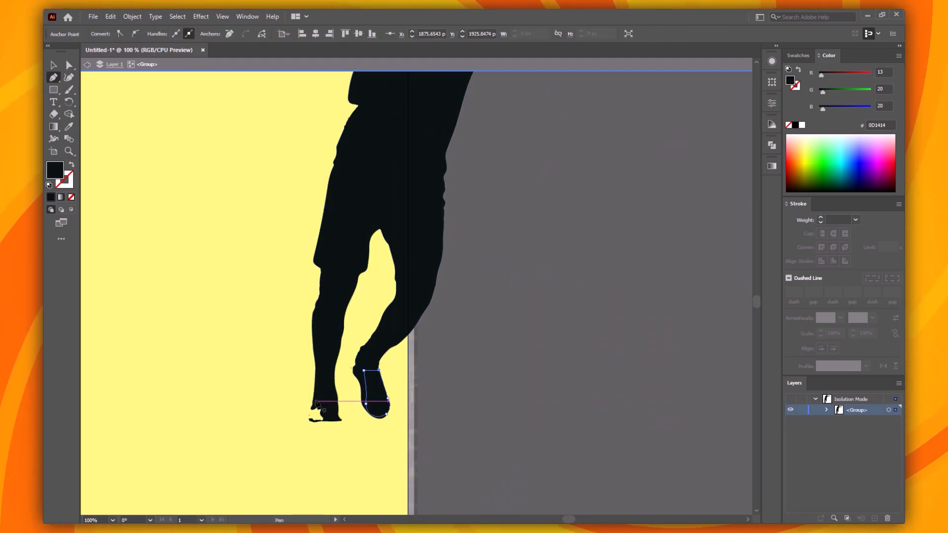
{"action": "key", "text": "Escape"}
Draw a black Pen shape over the gaps in the silhouette's standing foot
{"action": "left_click", "coordinate": [310, 419]}
{"action": "left_click", "coordinate": [328, 421]}
{"action": "left_click", "coordinate": [332, 416]}
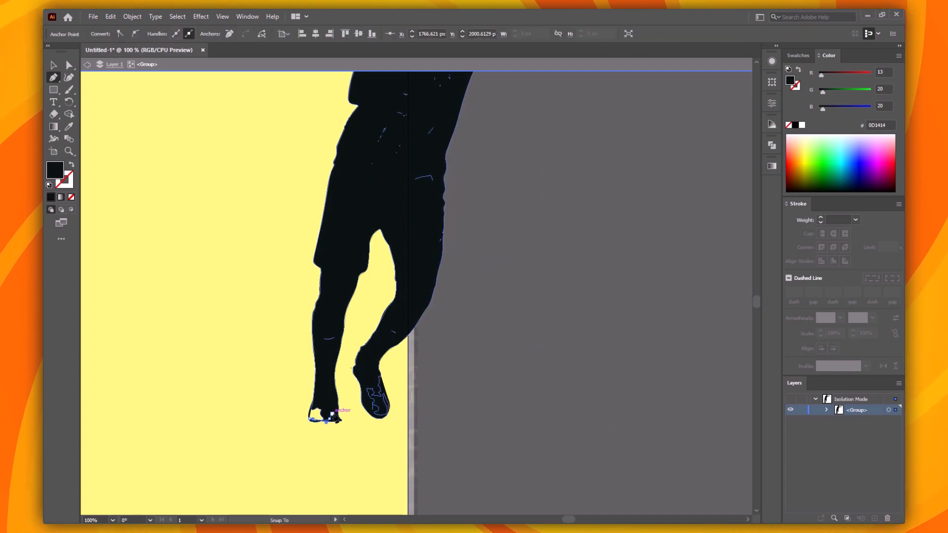
{"action": "left_click_drag", "start_coordinate": [313, 400], "coordinate": [316, 405]}
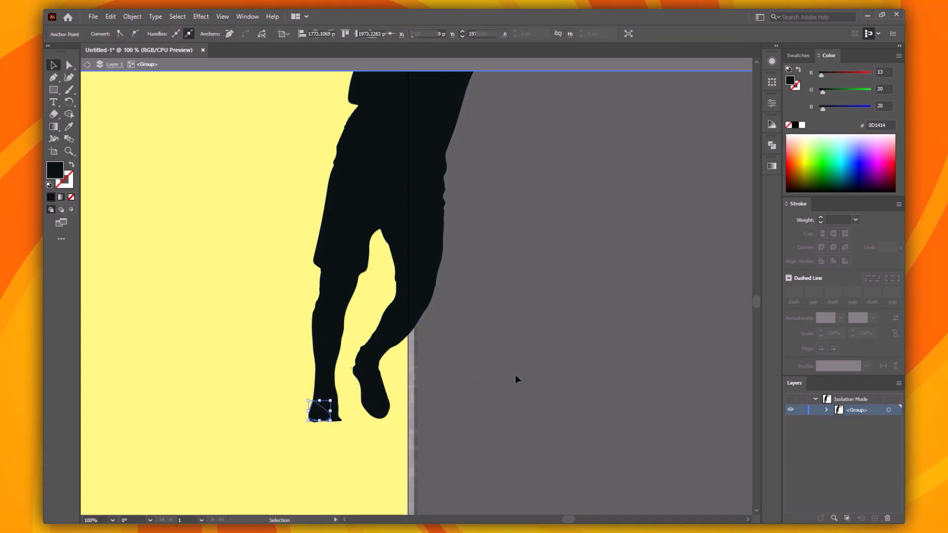
Unite the foot patches with the whole silhouette and make the result a compound path
{"action": "key", "text": "ctrl+a"}
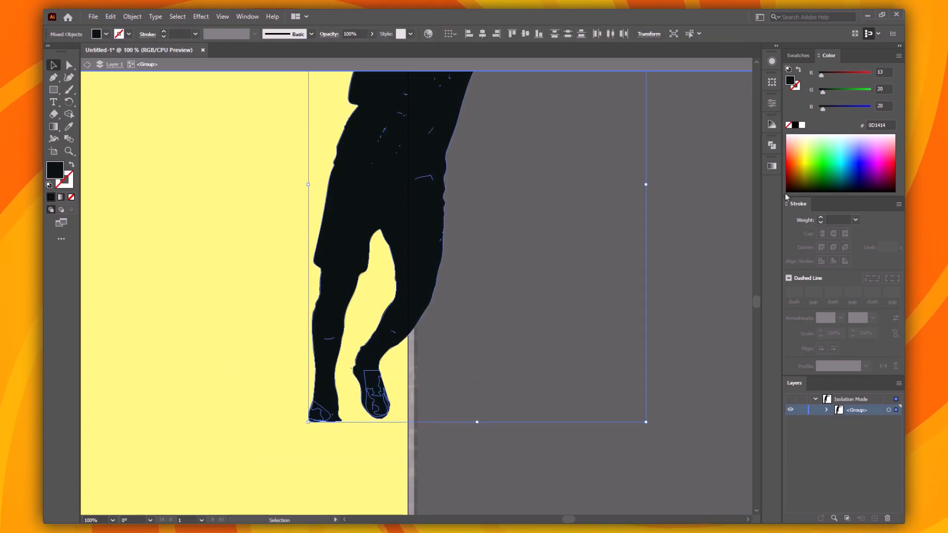
{"action": "left_click", "coordinate": [772, 145]}
{"action": "left_click", "coordinate": [742, 141]}
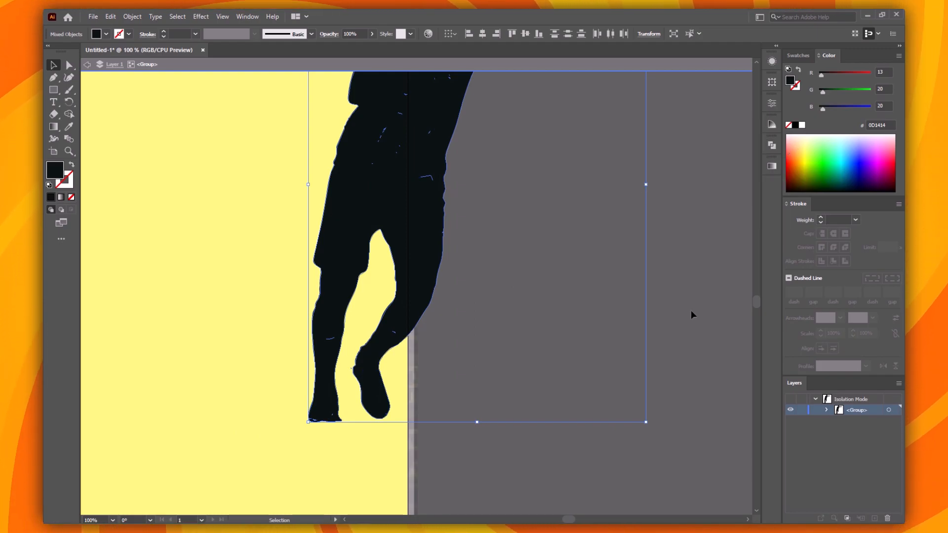
{"action": "key", "text": "ctrl+8"}
Drag the silhouette away from its stray specks, delete the specks, and set the silhouette beside the artboard outside isolation mode
{"action": "key", "text": "ctrl+0"}
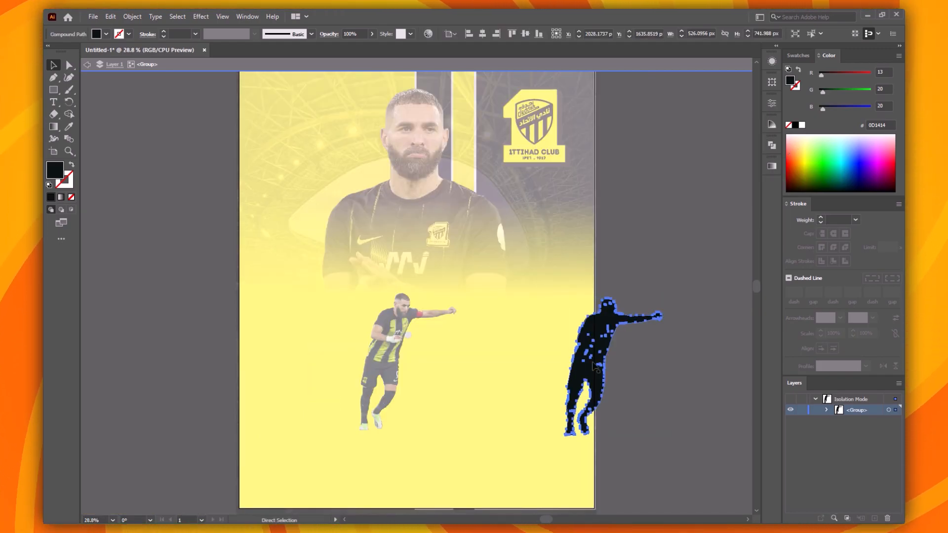
{"action": "key", "text": "ctrl+equal"}
{"action": "key", "text": "ctrl+equal"}
{"action": "key", "text": "ctrl+equal"}
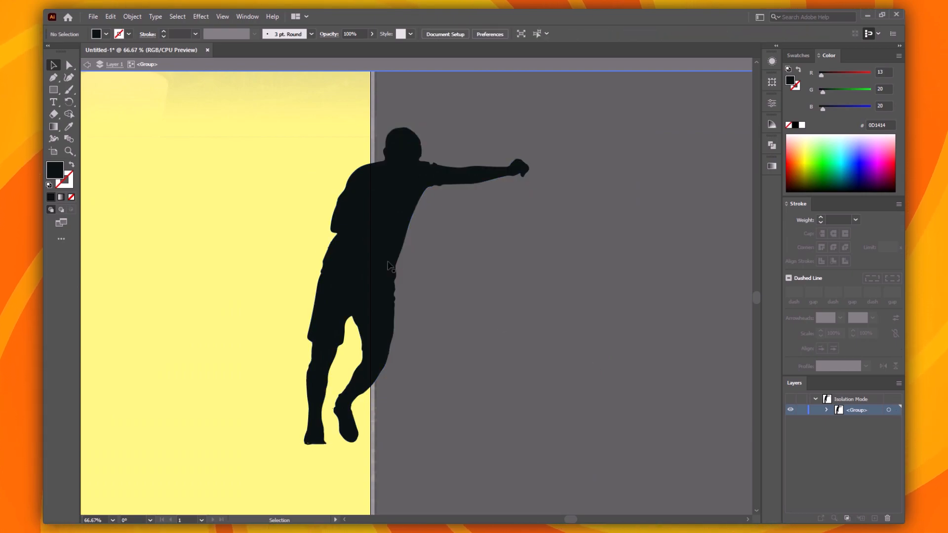
{"action": "double_click", "coordinate": [402, 271]}
{"action": "left_click_drag", "start_coordinate": [386, 240], "coordinate": [614, 283]}
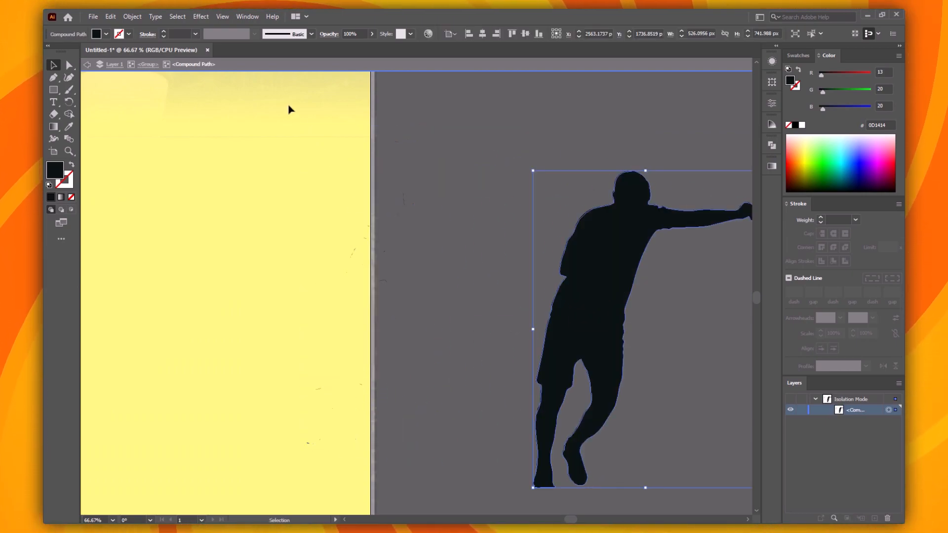
{"action": "left_click", "coordinate": [477, 475]}
{"action": "double_click", "coordinate": [478, 471]}
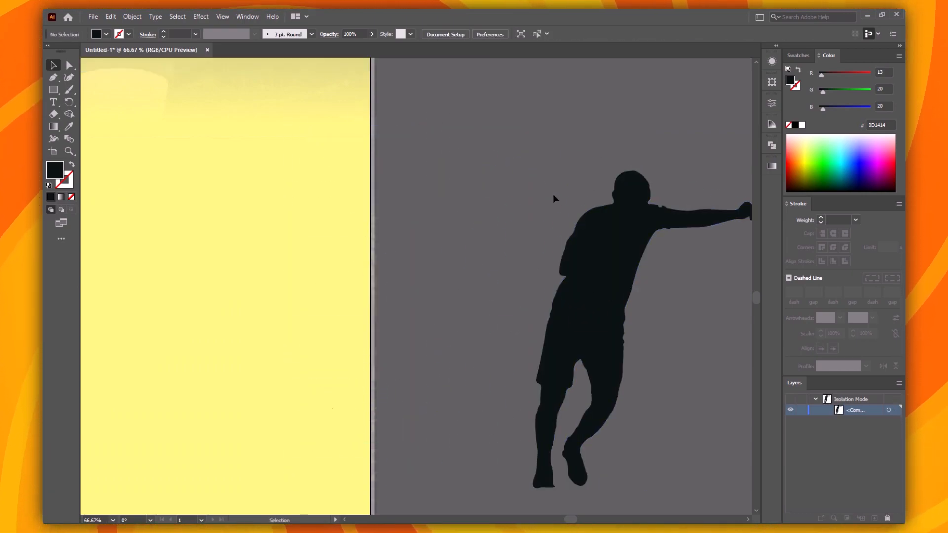
{"action": "left_click", "coordinate": [589, 282]}
{"action": "left_click_drag", "start_coordinate": [577, 309], "coordinate": [434, 308]}
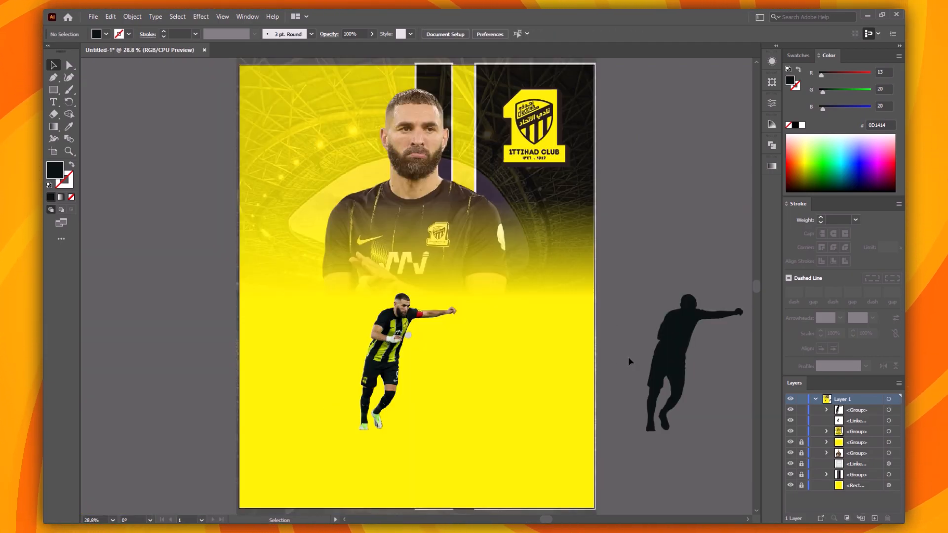
Enlarge the full-body player image and the silhouette together, and center the player on the lower part of the poster
{"action": "left_click", "coordinate": [396, 341]}
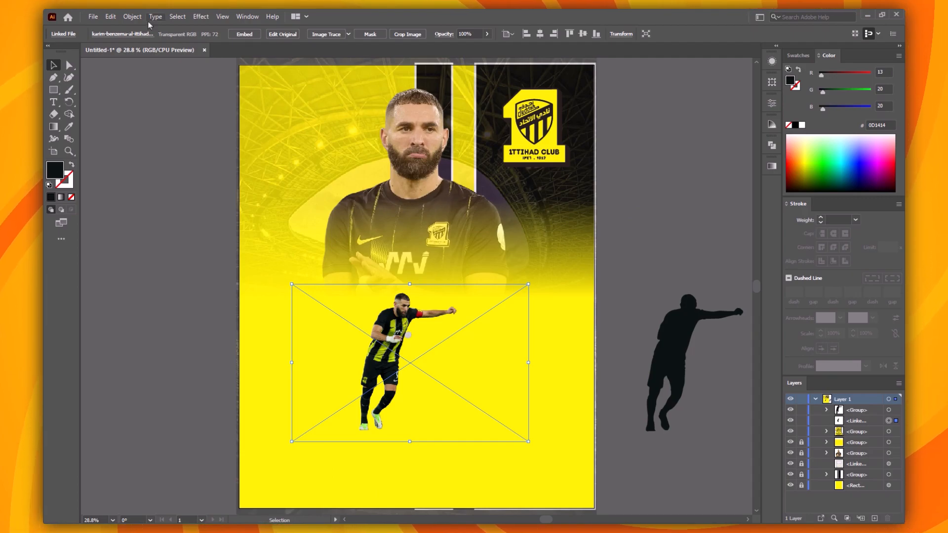
{"action": "left_click_drag", "start_coordinate": [421, 342], "coordinate": [437, 356]}
{"action": "left_click", "coordinate": [680, 371], "text": "shift"}
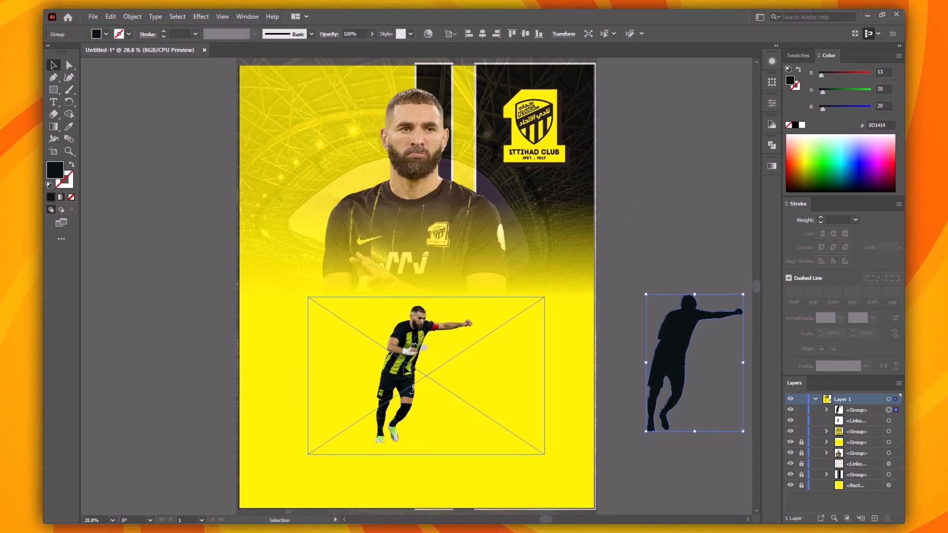
{"action": "left_click_drag", "start_coordinate": [307, 378], "coordinate": [189, 365]}
{"action": "left_click_drag", "start_coordinate": [367, 332], "coordinate": [438, 313]}
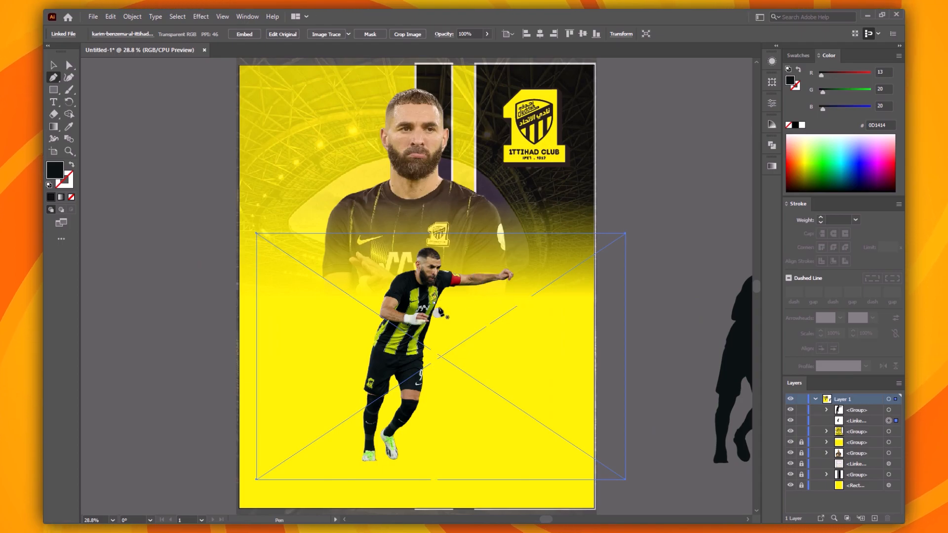
Draw a Pen outline from under the player's outstretched arm down his front, around the feet and up his back, excluding the pale ball
{"action": "left_click", "coordinate": [434, 303]}
{"action": "key", "text": "ctrl+z"}
{"action": "left_click", "coordinate": [435, 303]}
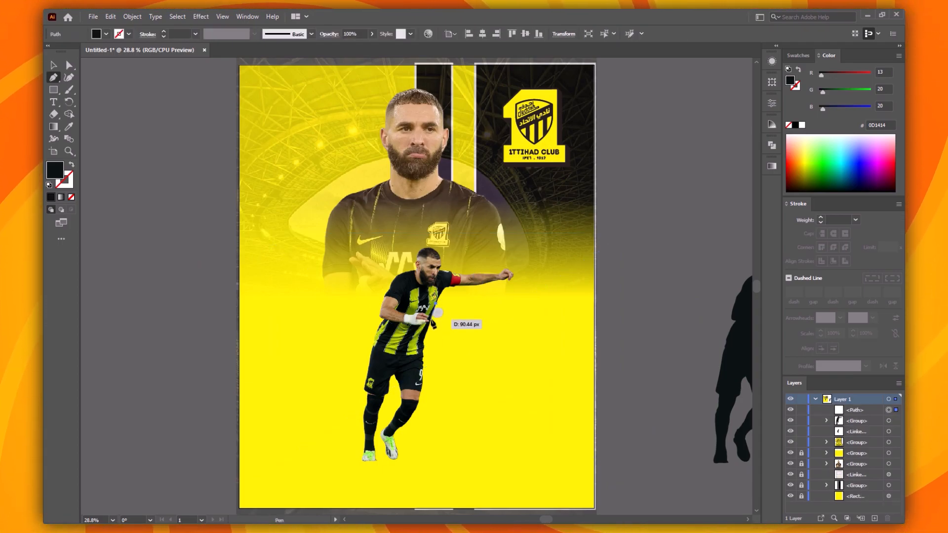
{"action": "left_click", "coordinate": [431, 320]}
{"action": "left_click", "coordinate": [431, 348]}
{"action": "left_click", "coordinate": [422, 409]}
{"action": "left_click", "coordinate": [409, 433]}
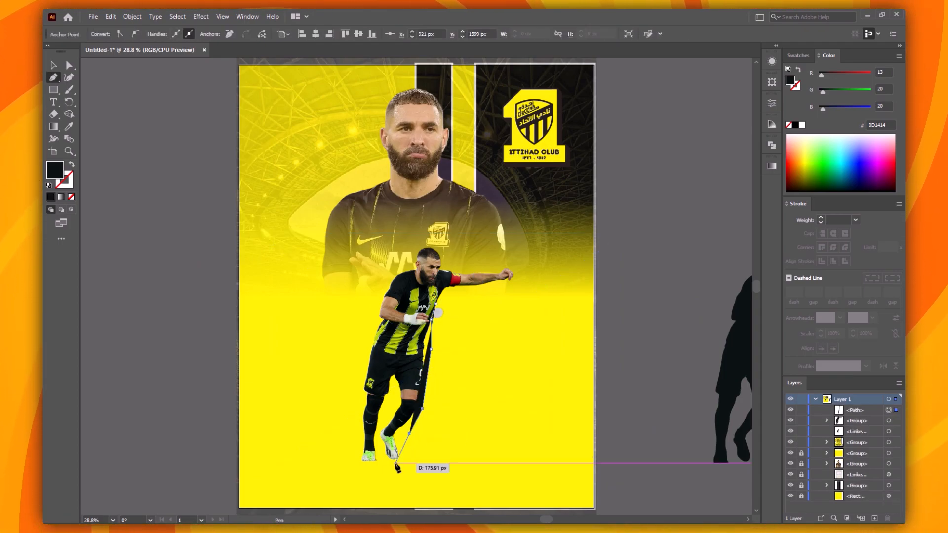
{"action": "left_click", "coordinate": [357, 472]}
{"action": "left_click", "coordinate": [349, 430]}
{"action": "left_click", "coordinate": [361, 357]}
{"action": "left_click", "coordinate": [374, 290]}
{"action": "left_click", "coordinate": [402, 242]}
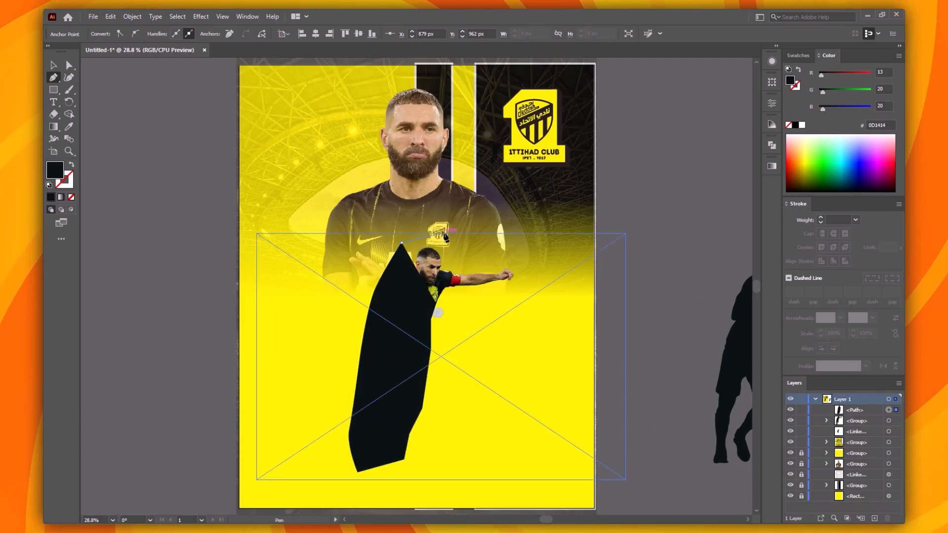
Continue the Pen outline over the player's head and around the outstretched arm, and close it at its starting point
{"action": "left_click", "coordinate": [442, 235]}
{"action": "left_click", "coordinate": [451, 261]}
{"action": "left_click", "coordinate": [493, 263]}
{"action": "left_click", "coordinate": [517, 268]}
{"action": "left_click", "coordinate": [512, 284]}
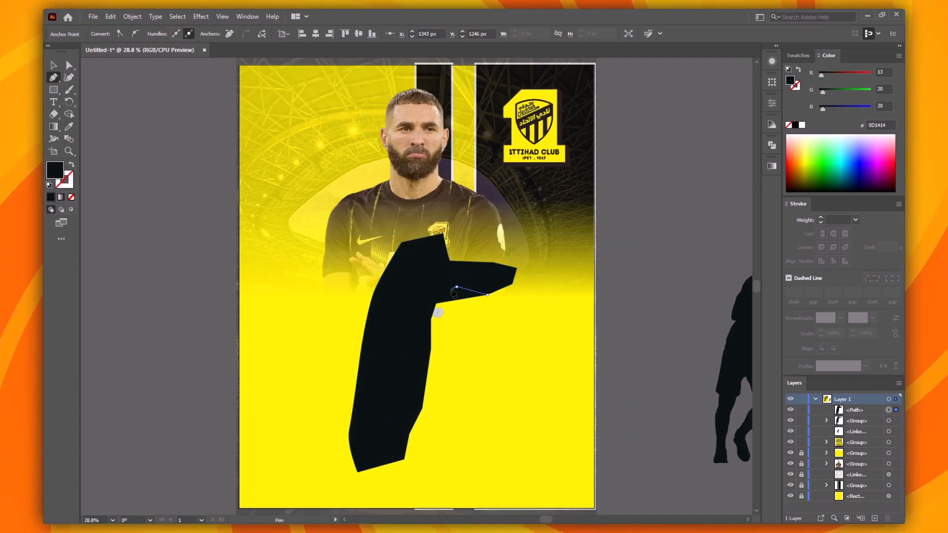
{"action": "left_click", "coordinate": [436, 304]}
Select the drawn outline with the full-body player image and make a clipping mask from them
{"action": "key", "text": "v"}
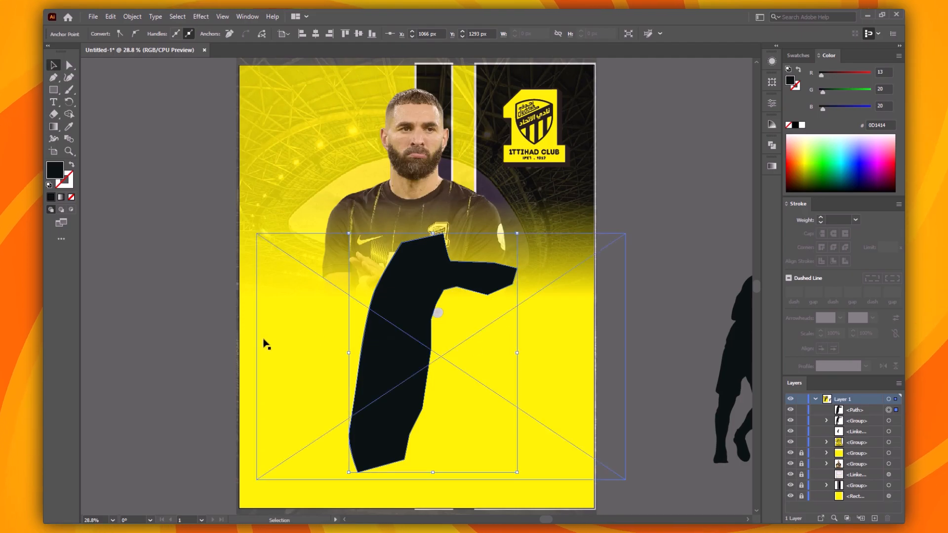
{"action": "left_click", "coordinate": [259, 341], "text": "shift"}
{"action": "left_click", "coordinate": [132, 16]}
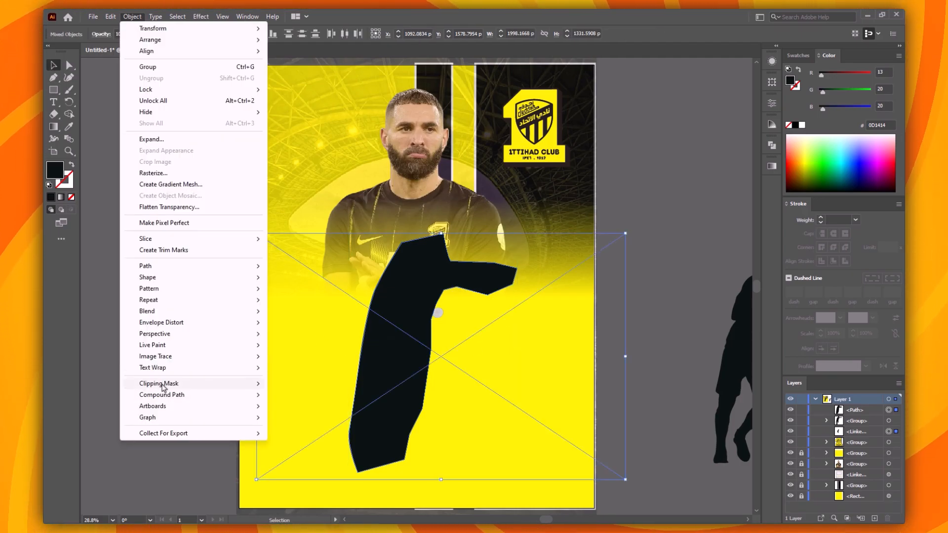
{"action": "mouse_move", "coordinate": [260, 385]}
{"action": "left_click", "coordinate": [297, 384]}
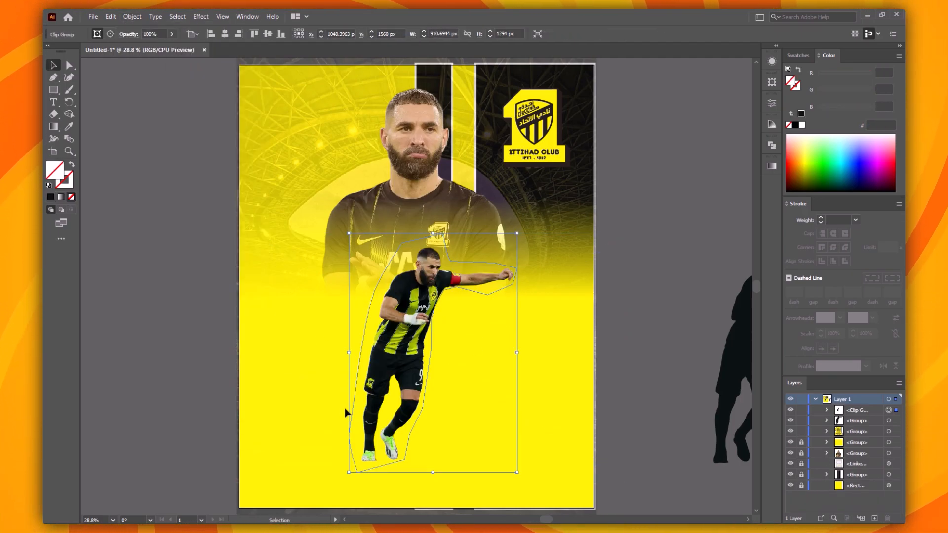
Move the black player silhouette closer beside the poster and fill it with orange FF7F00
{"action": "left_click", "coordinate": [651, 284]}
{"action": "left_click_drag", "start_coordinate": [747, 369], "coordinate": [636, 359]}
{"action": "key", "text": "i"}
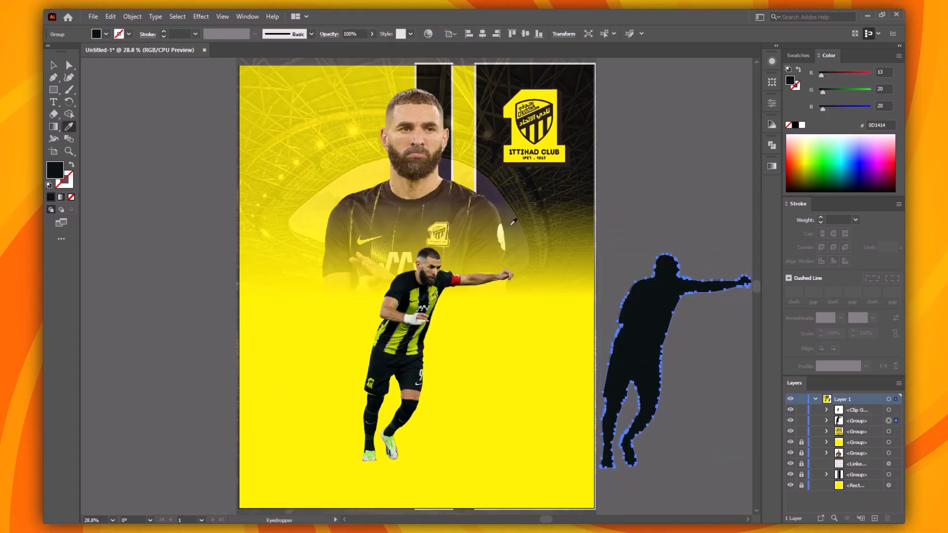
{"action": "left_click", "coordinate": [796, 164]}
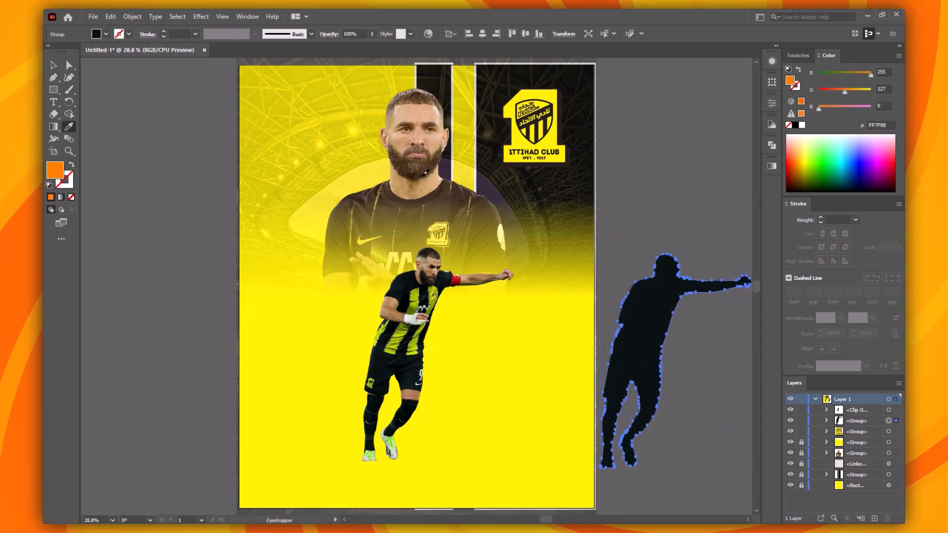
{"action": "key", "text": "v"}
{"action": "left_click", "coordinate": [716, 357]}
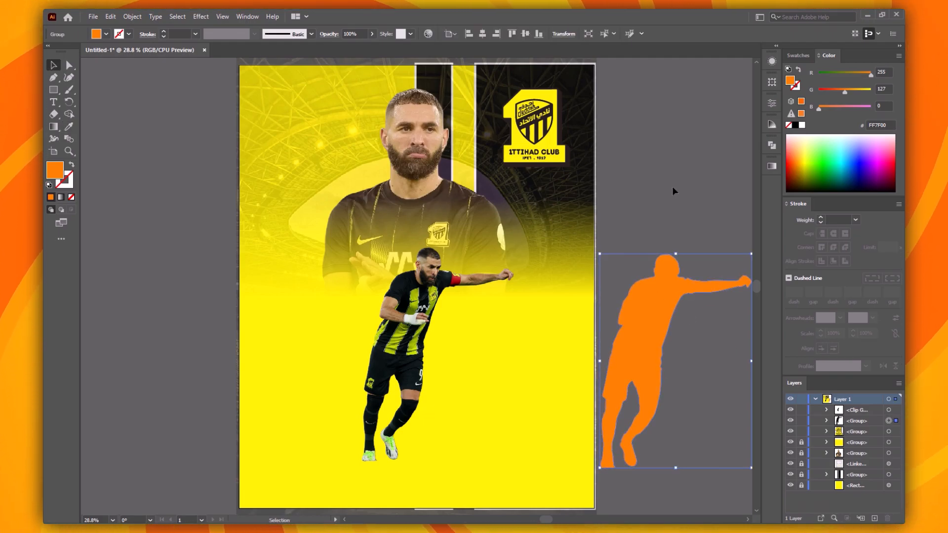
Set the orange silhouette's opacity to 15% and place it directly over the full-body player
{"action": "left_click", "coordinate": [351, 33]}
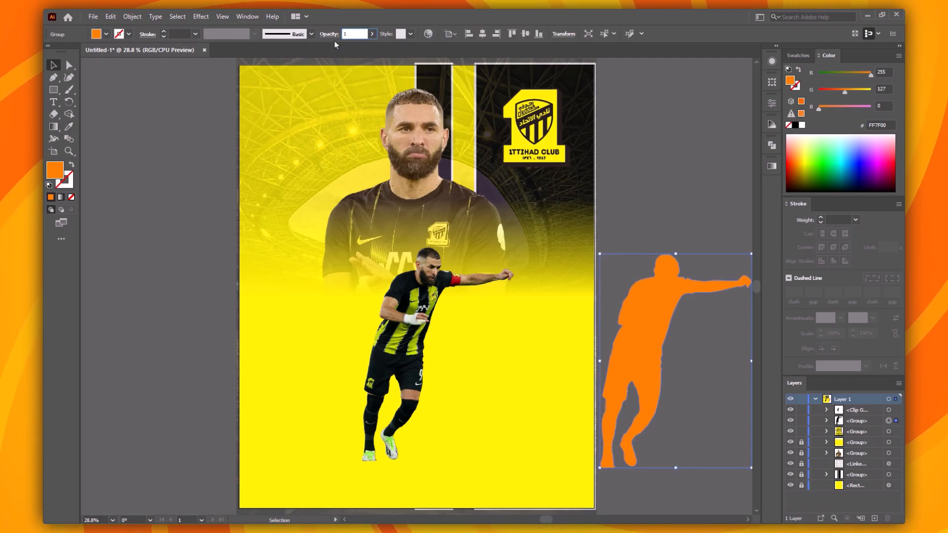
{"action": "type", "text": "15"}
{"action": "key", "text": "Return"}
{"action": "left_click_drag", "start_coordinate": [654, 347], "coordinate": [421, 344]}
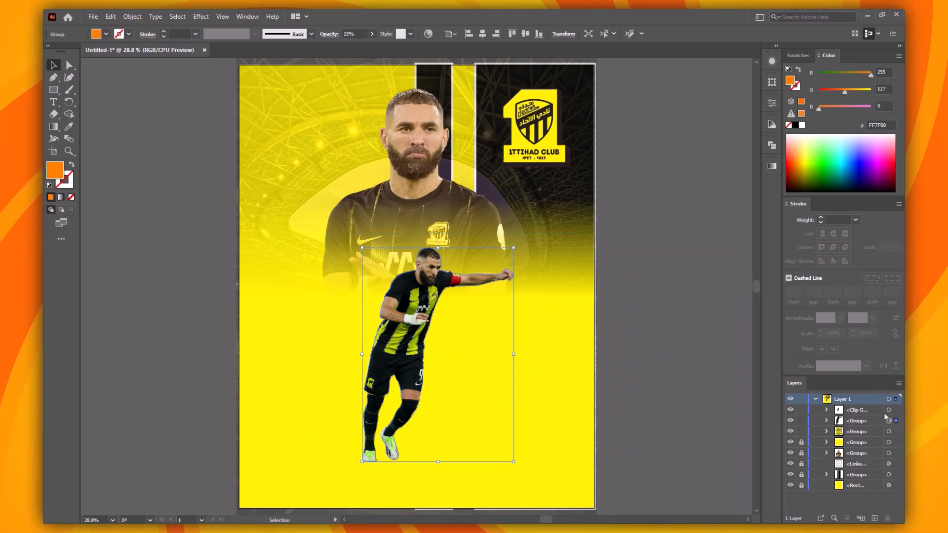
Ungroup the orange silhouette so that its compound path stands alone in the layer
{"action": "left_click", "coordinate": [827, 421]}
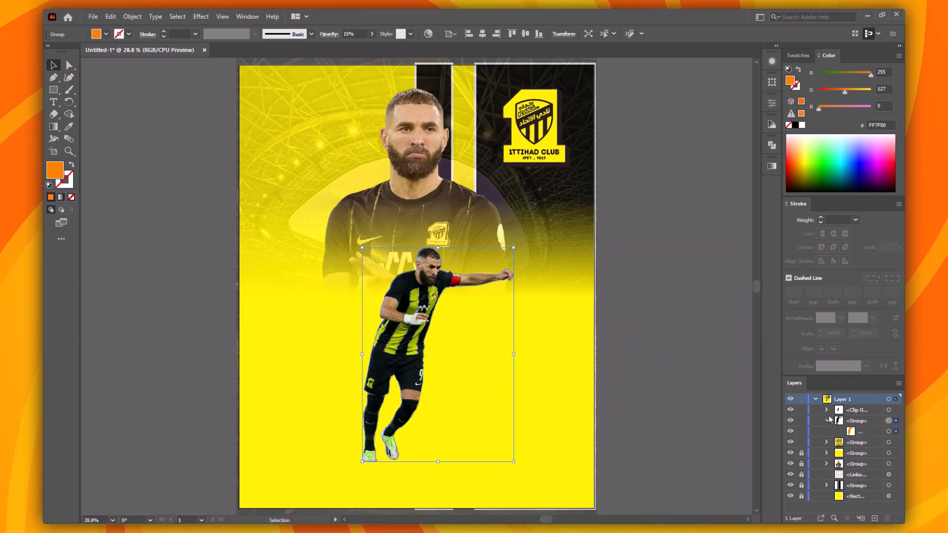
{"action": "left_click", "coordinate": [875, 433]}
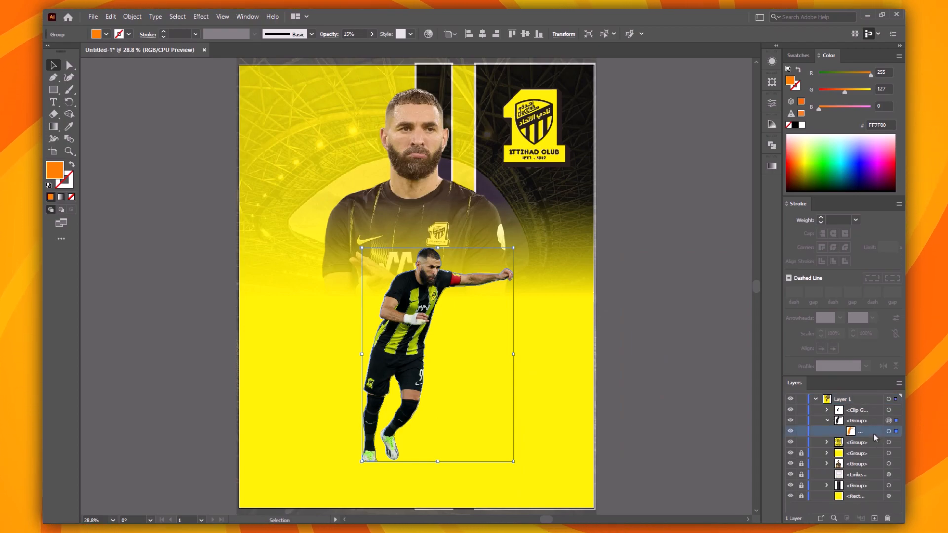
{"action": "key", "text": "shift+ctrl+g"}
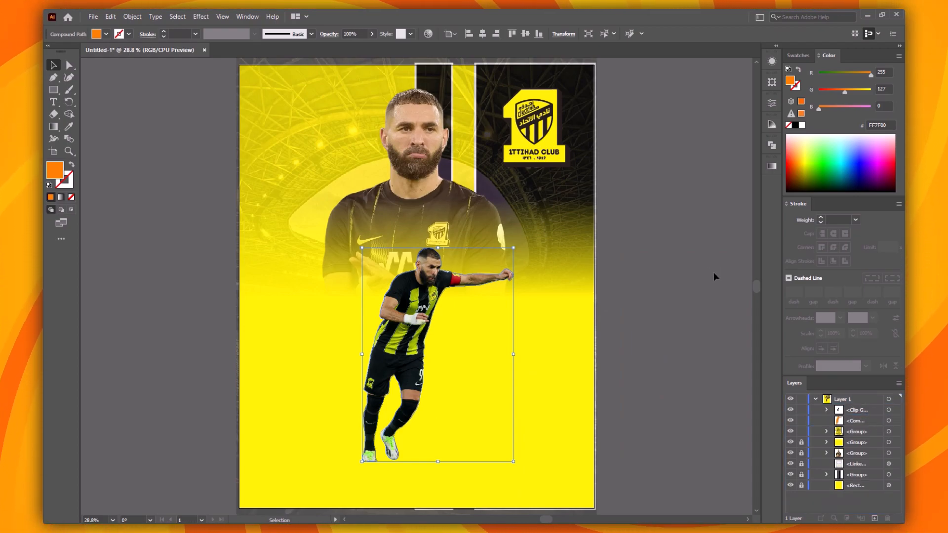
{"action": "left_click", "coordinate": [715, 275]}
Move the silhouette path above the clipped player in the stacking order and set its opacity to 15%
{"action": "left_click", "coordinate": [889, 421]}
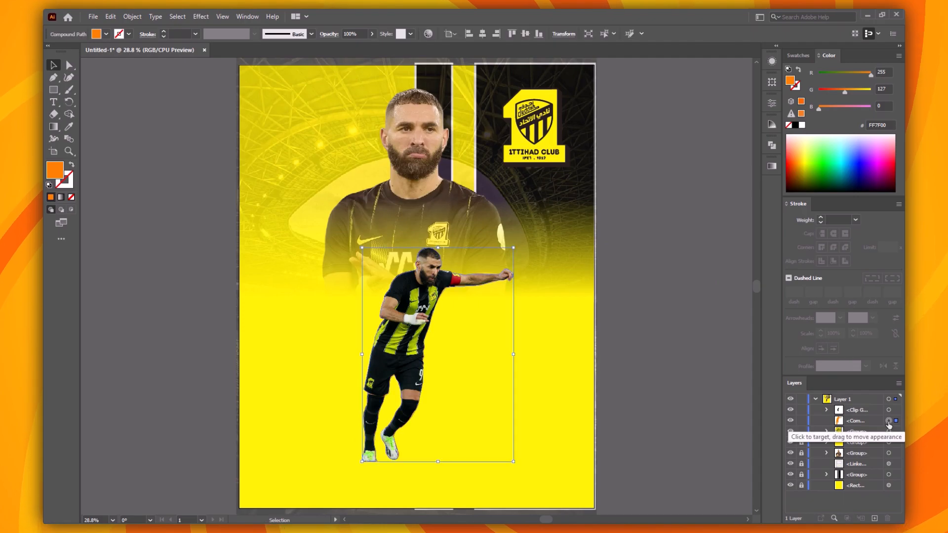
{"action": "left_click_drag", "start_coordinate": [867, 412], "coordinate": [867, 406]}
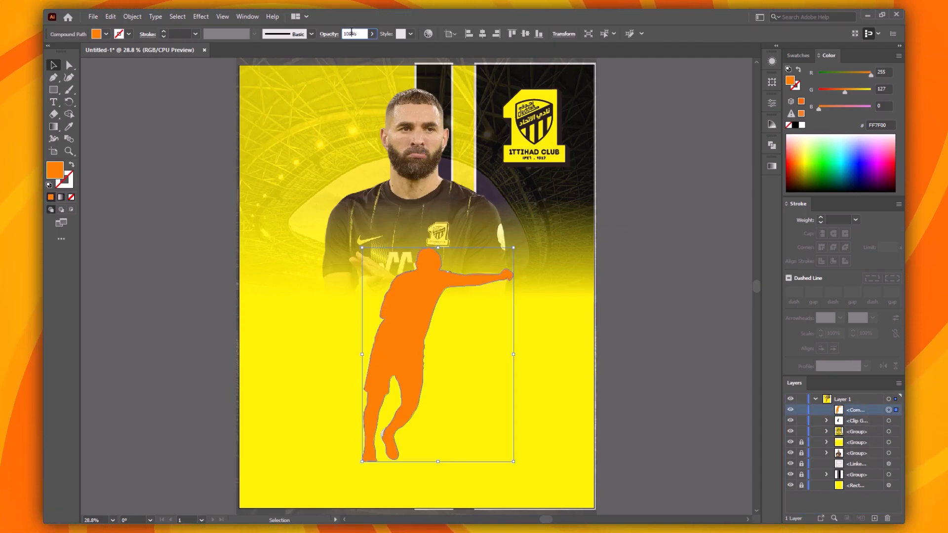
{"action": "key", "text": "Return"}
{"action": "left_click", "coordinate": [325, 364]}
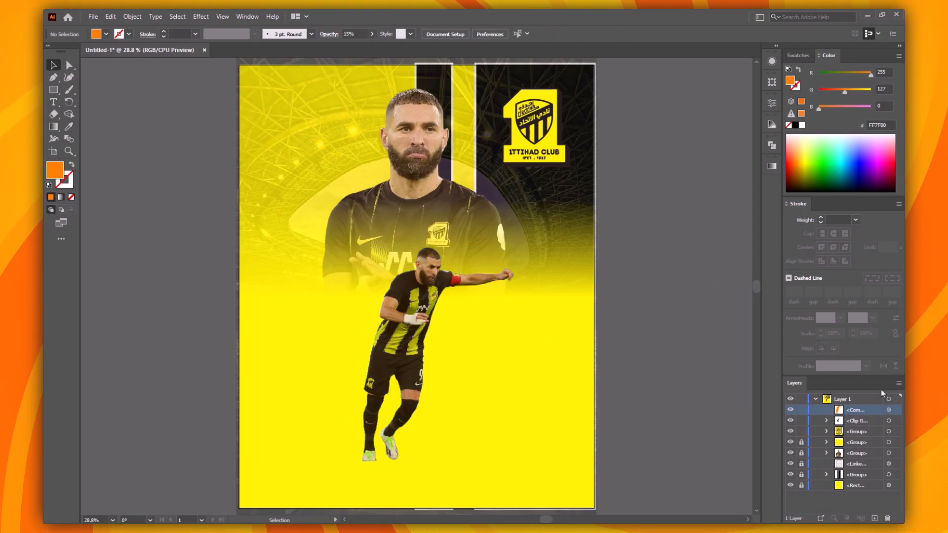
Group the orange silhouette overlay with the clipped full-body player image
{"action": "left_click", "coordinate": [890, 422], "text": "shift"}
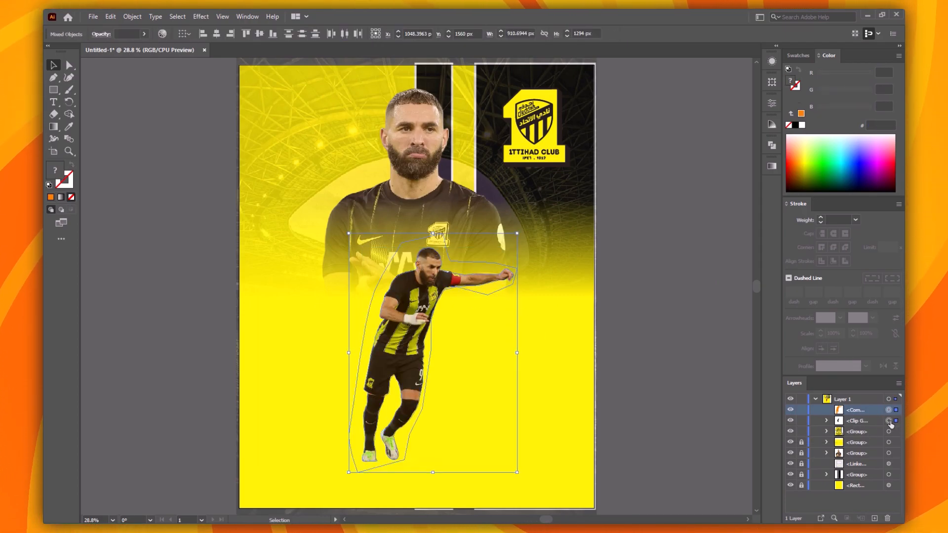
{"action": "right_click", "coordinate": [406, 190]}
{"action": "left_click", "coordinate": [435, 287]}
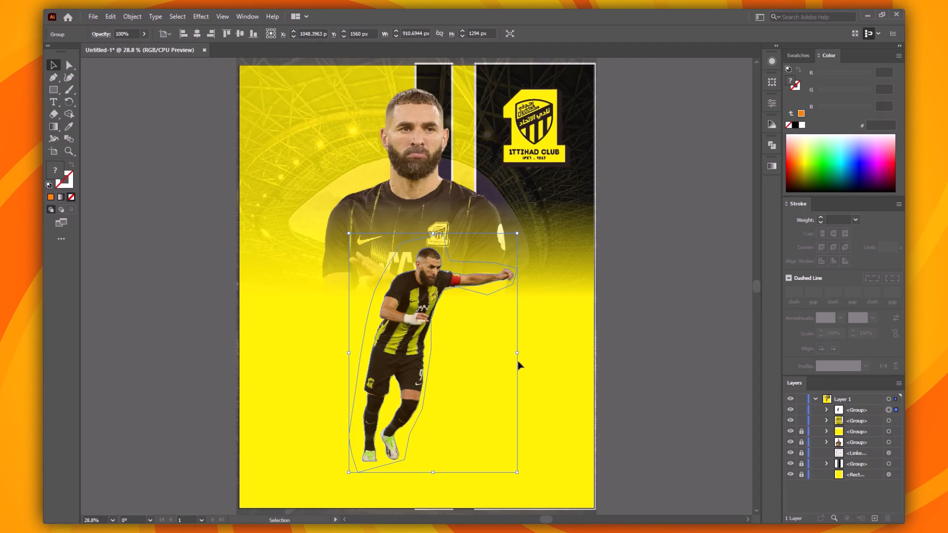
Enlarge the player group proportionally to about 1195 by 1698 px and shift it slightly left and up on the poster
{"action": "mouse_move", "coordinate": [518, 354]}
{"action": "left_mouse_down"}
{"action": "mouse_move", "coordinate": [533, 360]}
{"action": "mouse_move", "coordinate": [523, 361]}
{"action": "mouse_move", "coordinate": [519, 355]}
{"action": "mouse_move", "coordinate": [535, 354]}
{"action": "left_mouse_up"}
{"action": "left_click", "coordinate": [646, 322]}
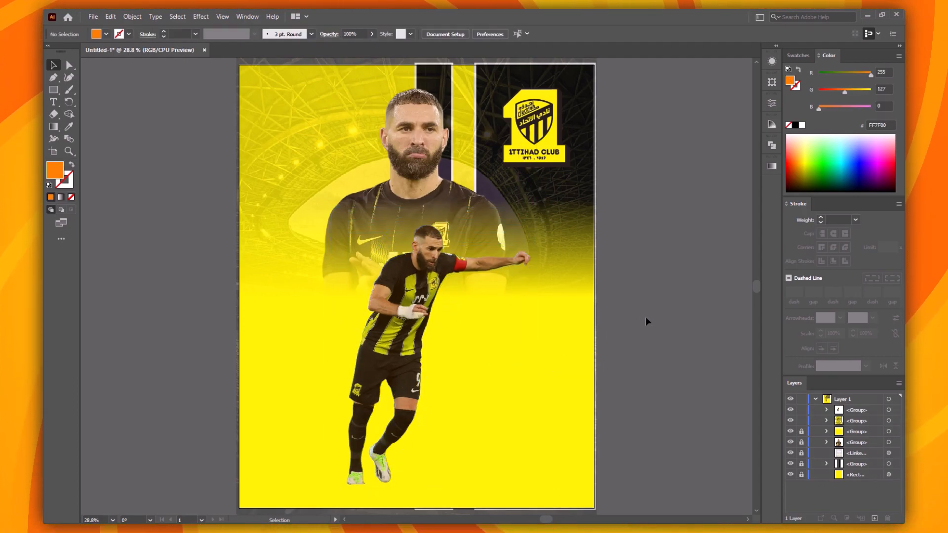
{"action": "left_click", "coordinate": [393, 352]}
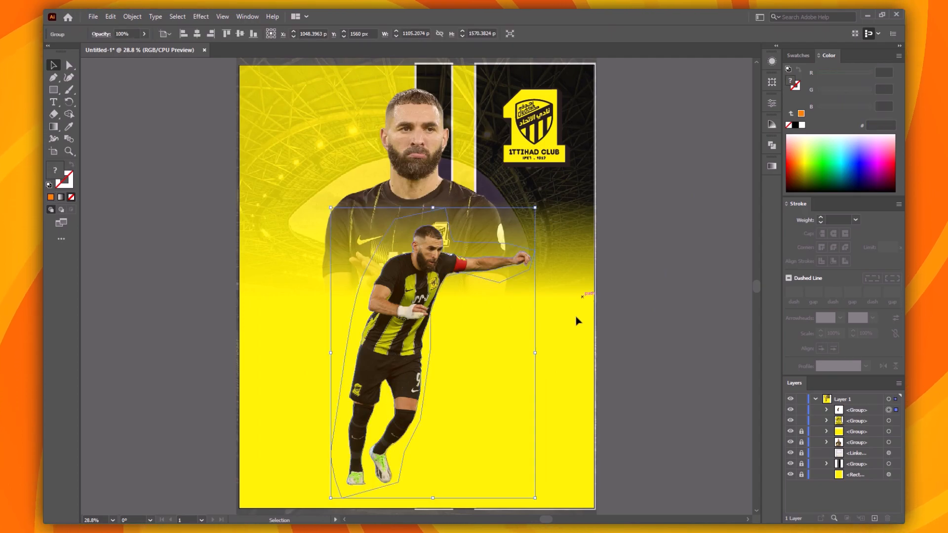
{"action": "left_click_drag", "start_coordinate": [535, 353], "coordinate": [543, 354]}
{"action": "mouse_move", "coordinate": [393, 370]}
{"action": "left_mouse_down"}
{"action": "mouse_move", "coordinate": [381, 360]}
{"action": "mouse_move", "coordinate": [395, 382]}
{"action": "left_mouse_up"}
{"action": "left_click", "coordinate": [644, 347]}
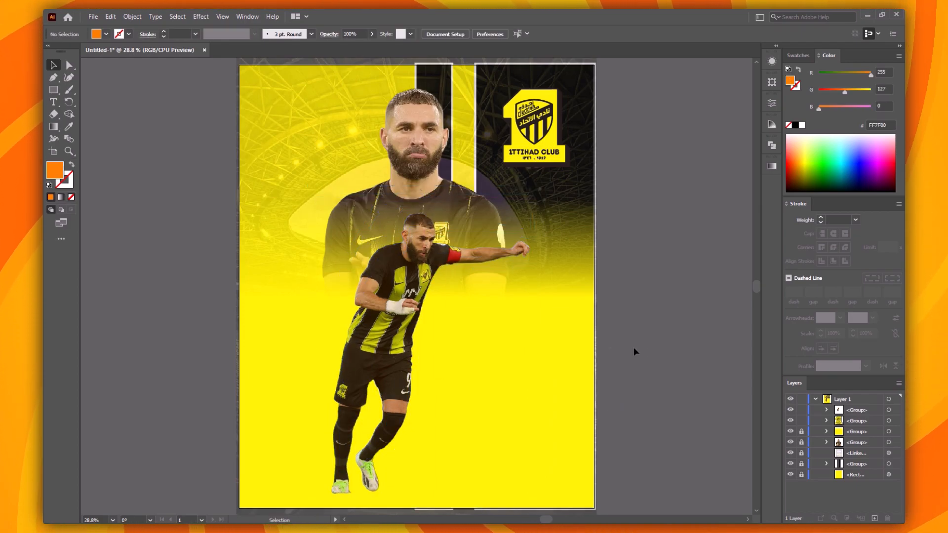
Bring the football image in from the other window and place it small near the poster's lower-right corner
{"action": "key", "text": "alt+Tab"}
{"action": "left_click_drag", "start_coordinate": [460, 167], "coordinate": [300, 346]}
{"action": "left_click", "coordinate": [884, 63]}
{"action": "left_click_drag", "start_coordinate": [231, 370], "coordinate": [522, 468]}
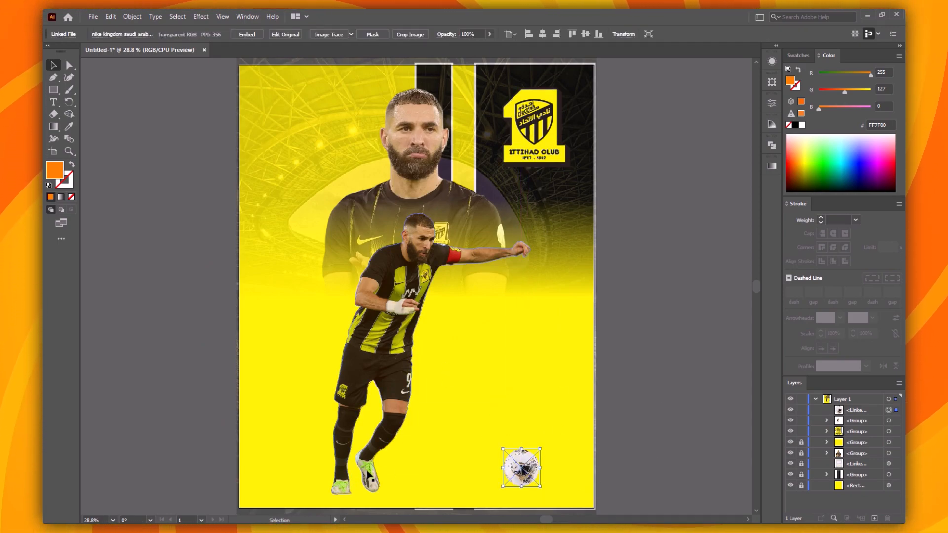
Set the fill to black 000000 and draw a flat, rounded shadow shape with the Pen tool under the player's feet
{"action": "double_click", "coordinate": [55, 170]}
{"action": "type", "text": "000000"}
{"action": "key", "text": "Return"}
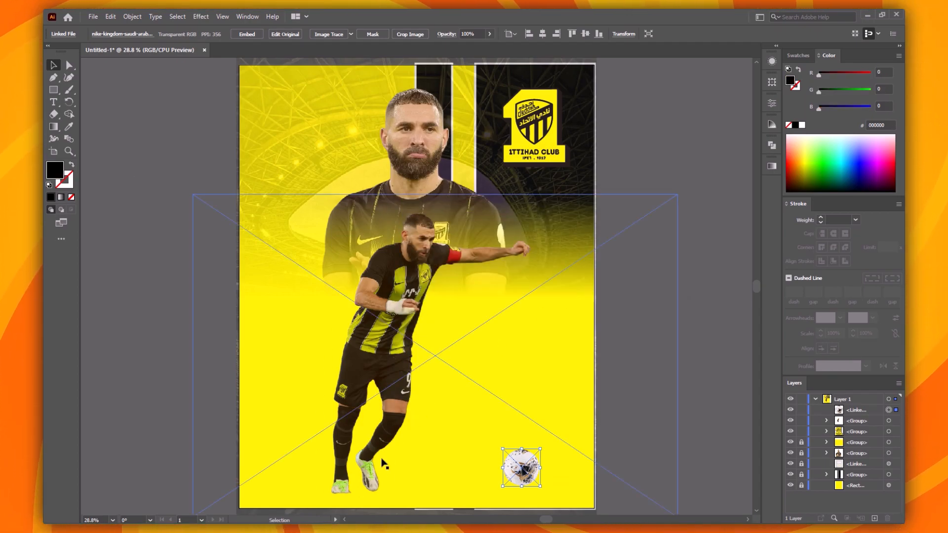
{"action": "key", "text": "p"}
{"action": "left_click", "coordinate": [378, 488]}
{"action": "left_click", "coordinate": [362, 472]}
{"action": "left_click_drag", "start_coordinate": [356, 473], "coordinate": [350, 499]}
{"action": "left_click", "coordinate": [351, 476]}
{"action": "left_click_drag", "start_coordinate": [425, 496], "coordinate": [384, 490]}
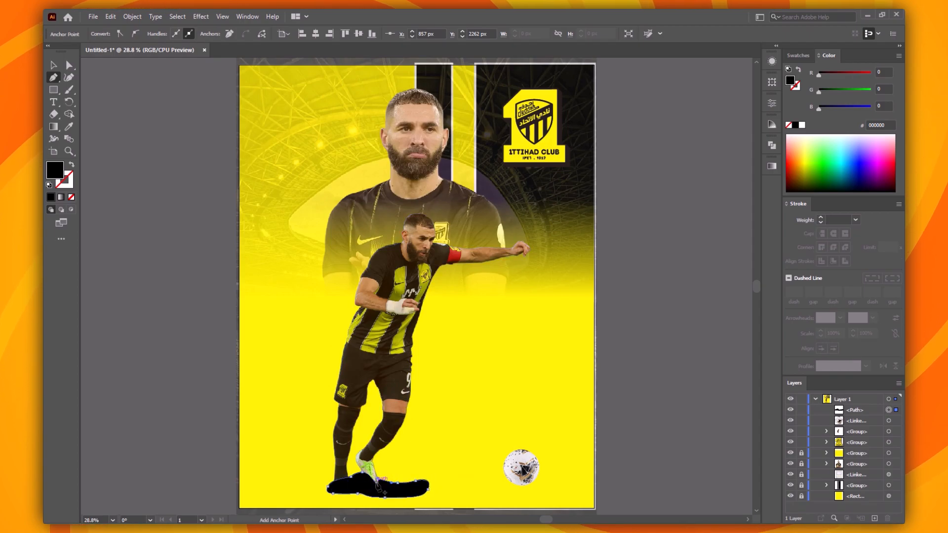
{"action": "key", "text": "v"}
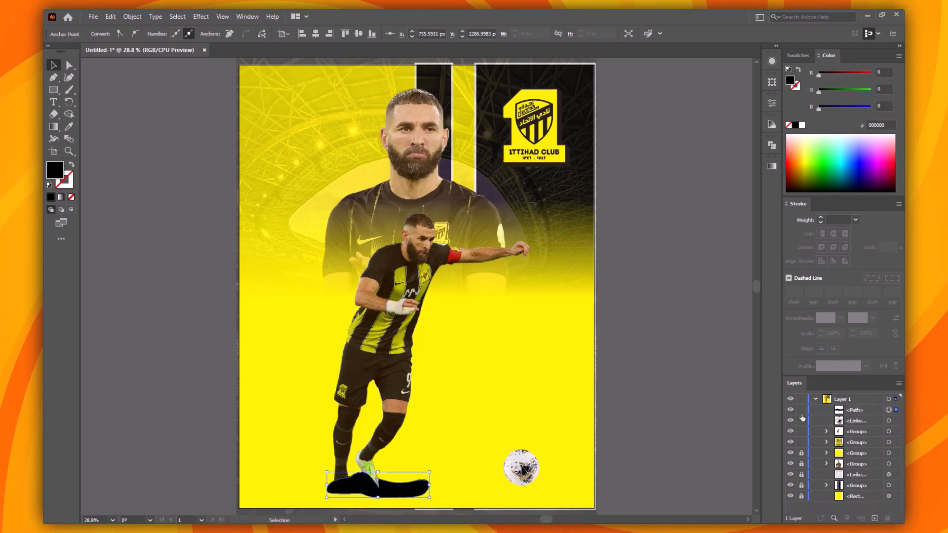
Bring the player group in front of the black shadow shape and nudge the shadow slightly left under his feet
{"action": "left_click", "coordinate": [368, 398]}
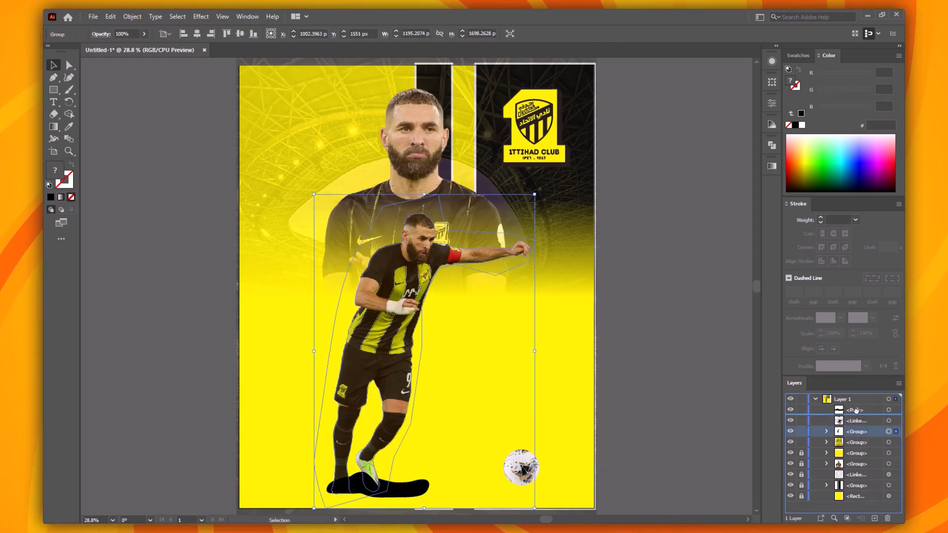
{"action": "key", "text": "ctrl+shift+bracketright"}
{"action": "left_click_drag", "start_coordinate": [459, 494], "coordinate": [401, 496]}
Apply a Gaussian Blur with a radius of 25 pixels to the shadow shape under the player
{"action": "left_click", "coordinate": [201, 16]}
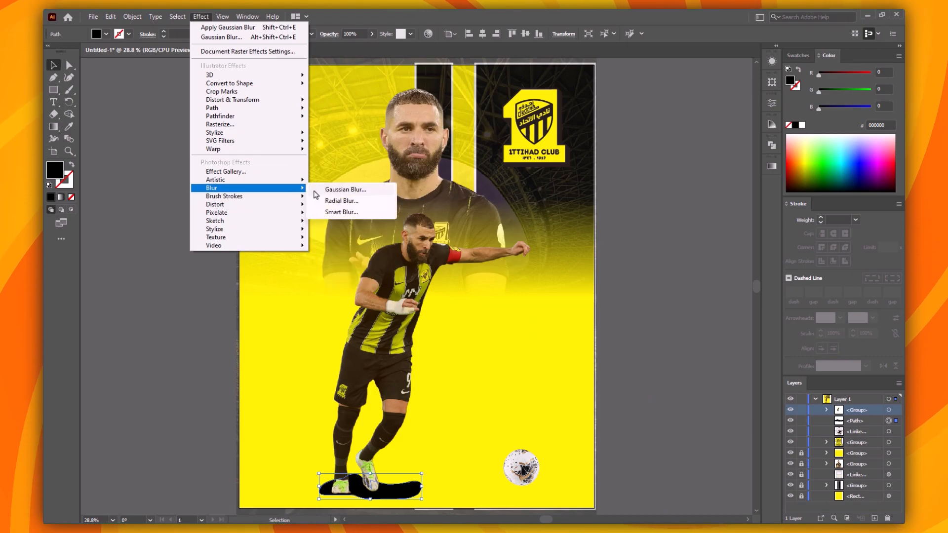
{"action": "left_click", "coordinate": [340, 187]}
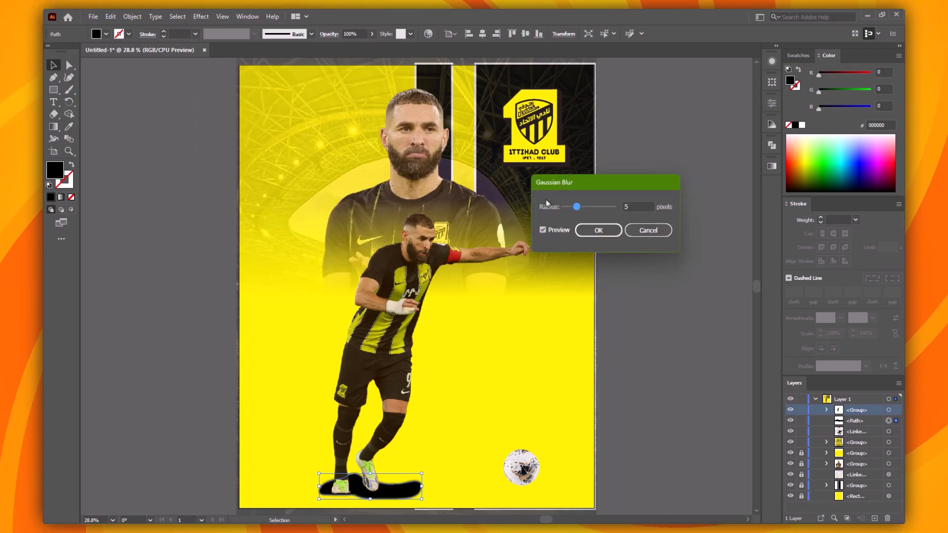
{"action": "left_click", "coordinate": [633, 205]}
{"action": "type", "text": "25"}
{"action": "key", "text": "Return"}
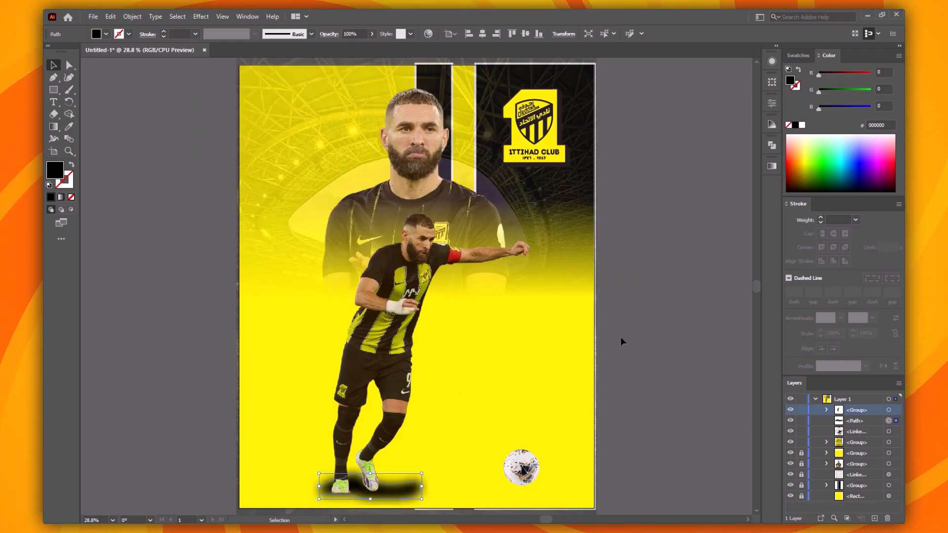
Set the opacity of the blurred shadow under the player's feet to 25%
{"action": "left_click", "coordinate": [408, 498]}
{"action": "left_click", "coordinate": [347, 34]}
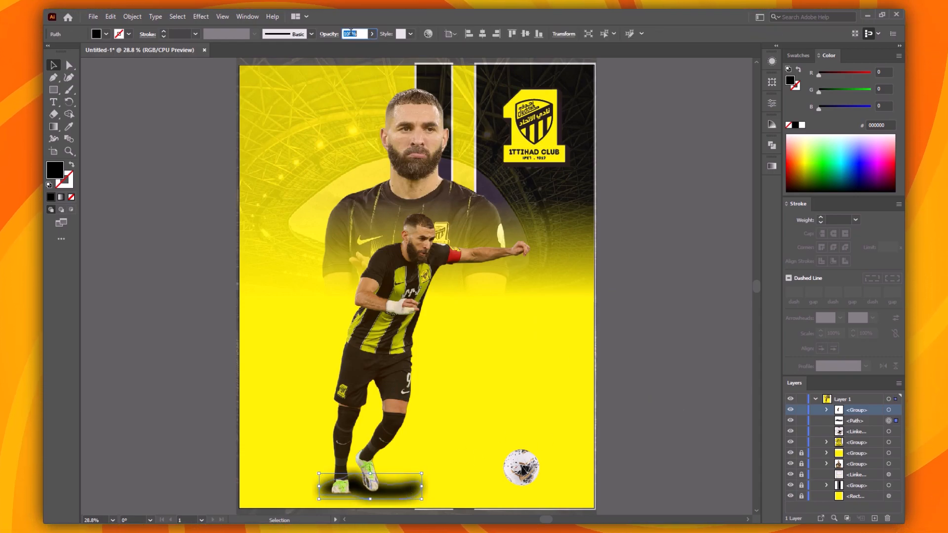
{"action": "type", "text": "25"}
{"action": "left_click", "coordinate": [673, 318]}
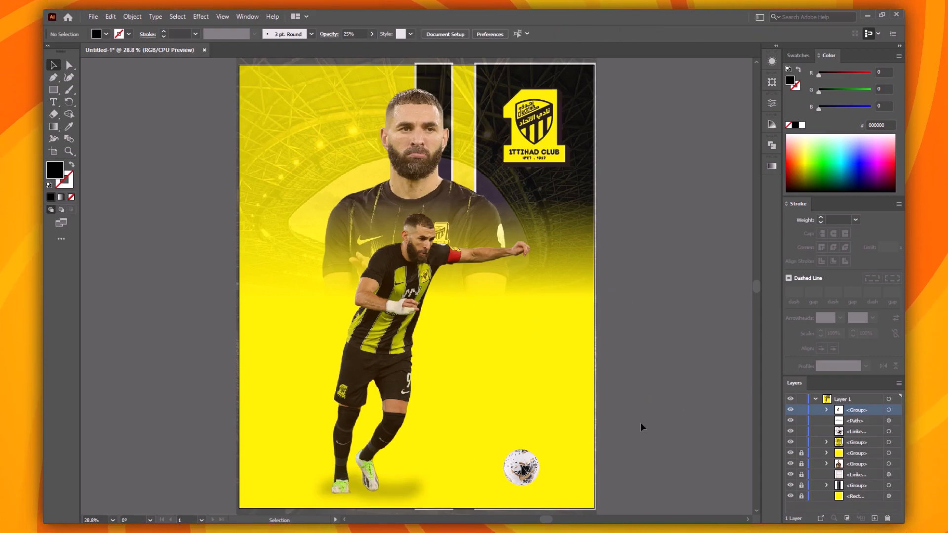
Draw a black ellipse about 110 by 13 px beneath the ball and add a centered copy enlarged to about 158 by 19 px
{"action": "left_click", "coordinate": [523, 486]}
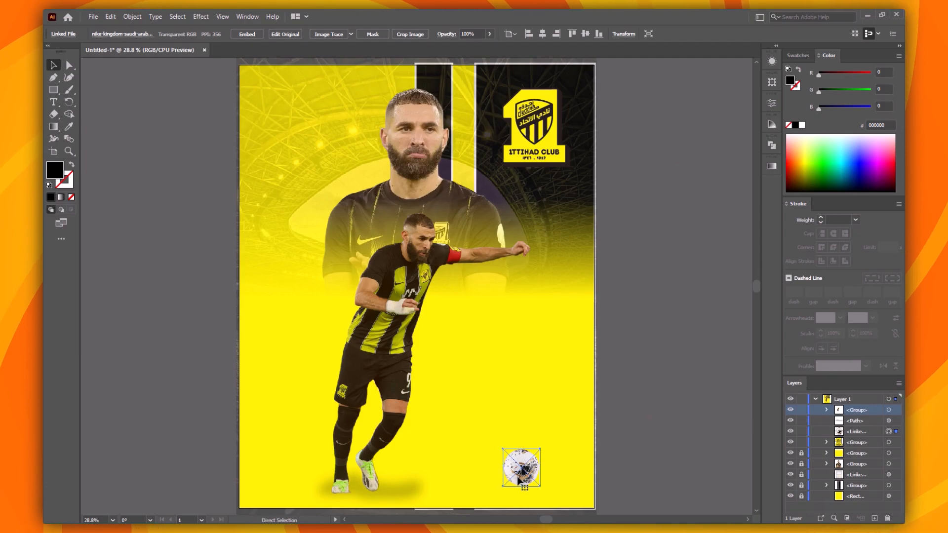
{"action": "key", "text": "ctrl+1"}
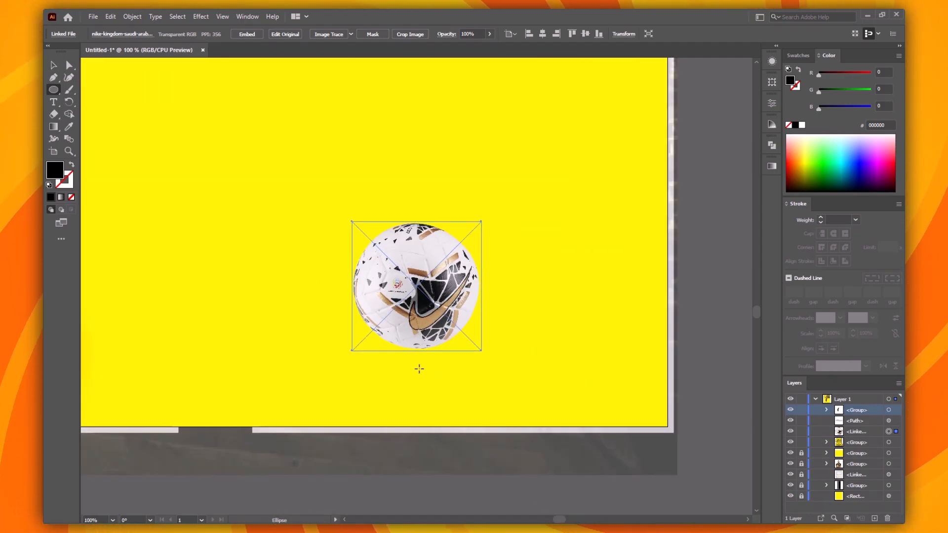
{"action": "mouse_move", "coordinate": [417, 366]}
{"action": "left_mouse_down"}
{"action": "mouse_move", "coordinate": [508, 380]}
{"action": "mouse_move", "coordinate": [416, 355]}
{"action": "left_mouse_up"}
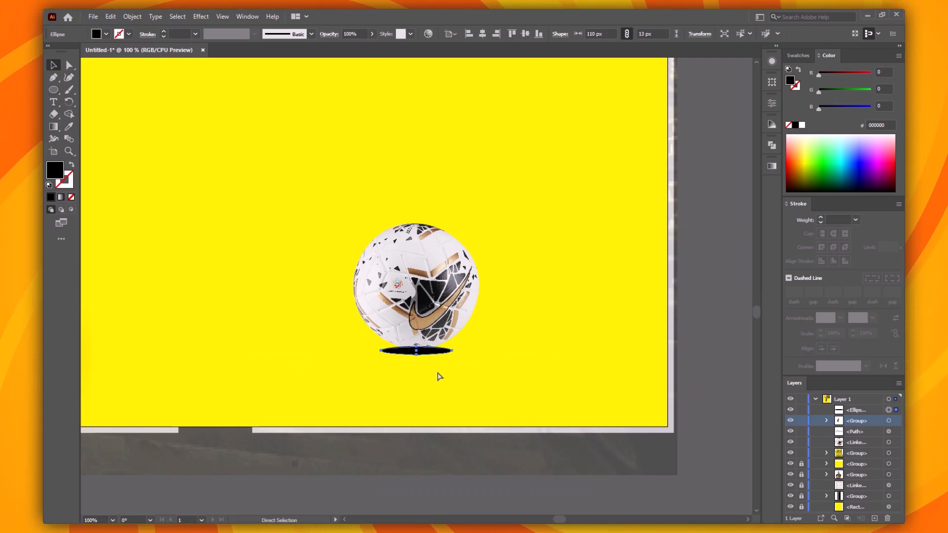
{"action": "key", "text": "ctrl+f"}
{"action": "left_click_drag", "start_coordinate": [453, 357], "coordinate": [466, 365]}
{"action": "left_click", "coordinate": [557, 353]}
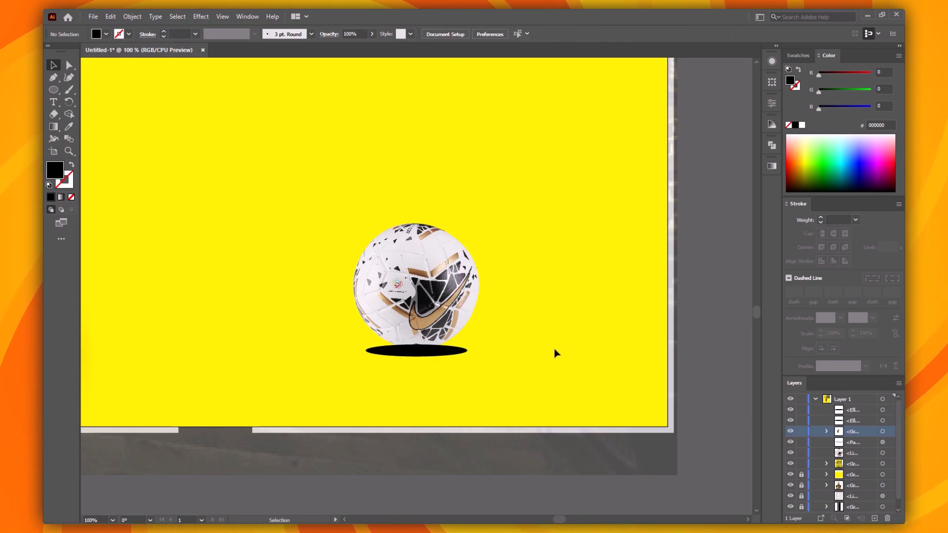
Set the opacity of the smaller ellipse under the ball to 40% and of the larger one to 10%
{"action": "left_click", "coordinate": [883, 420]}
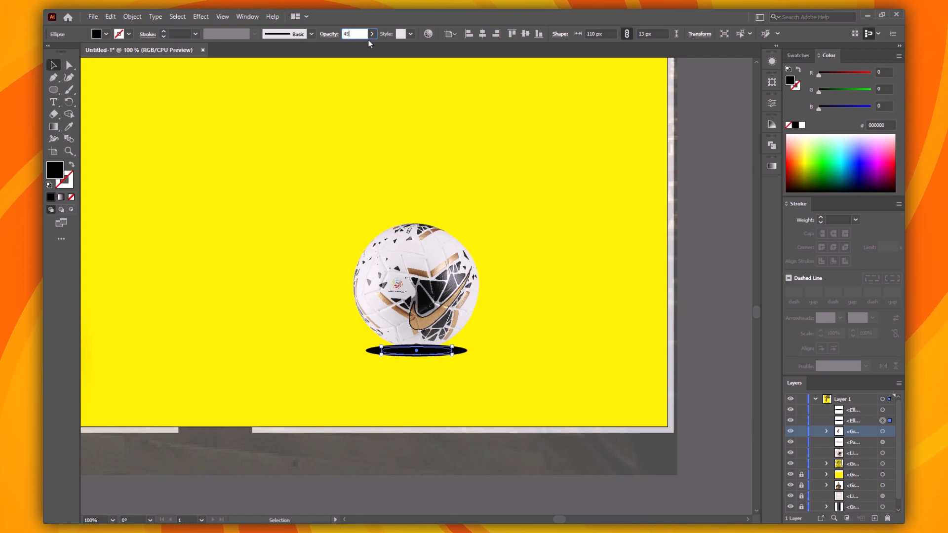
{"action": "left_click", "coordinate": [374, 351]}
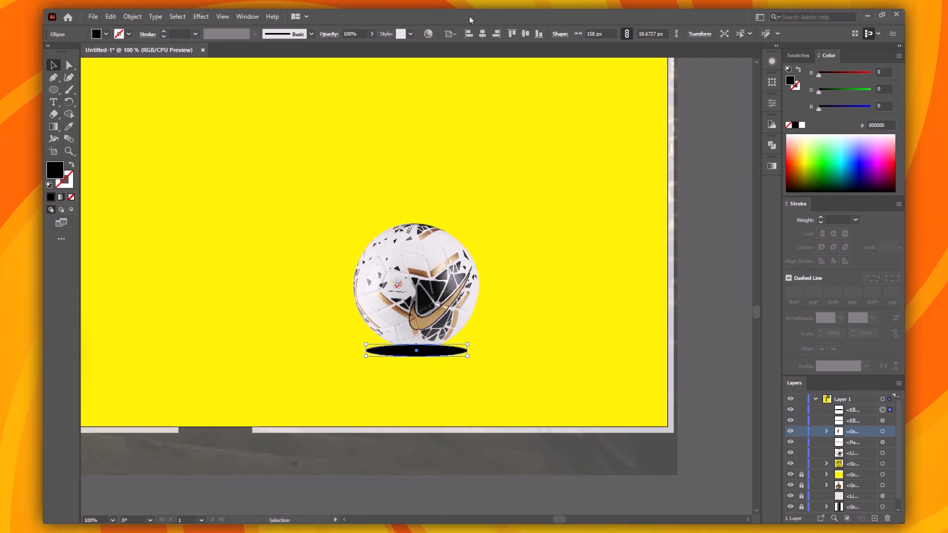
{"action": "left_click", "coordinate": [350, 34]}
{"action": "type", "text": "10"}
{"action": "key", "text": "Return"}
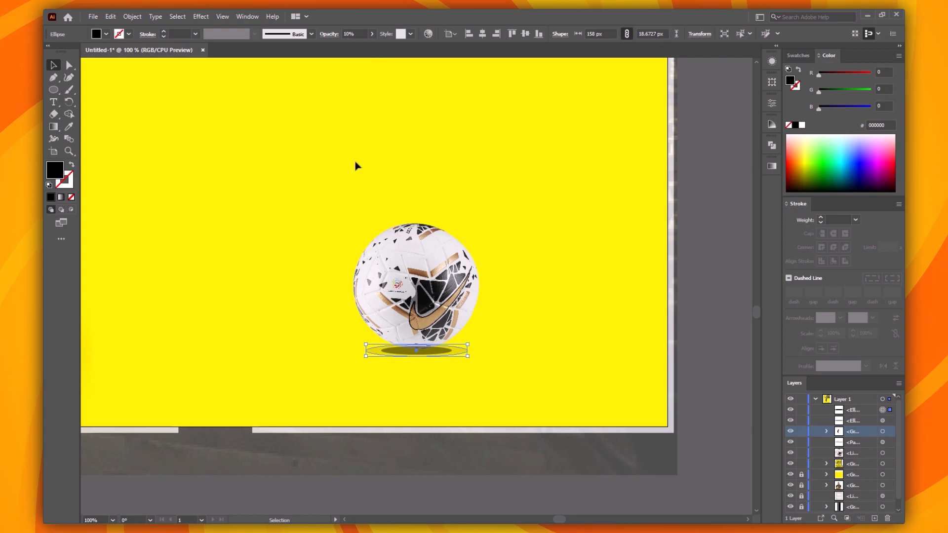
{"action": "left_click", "coordinate": [558, 288]}
Bring the ball image to the front, above its two shadow ellipses
{"action": "left_click", "coordinate": [431, 311]}
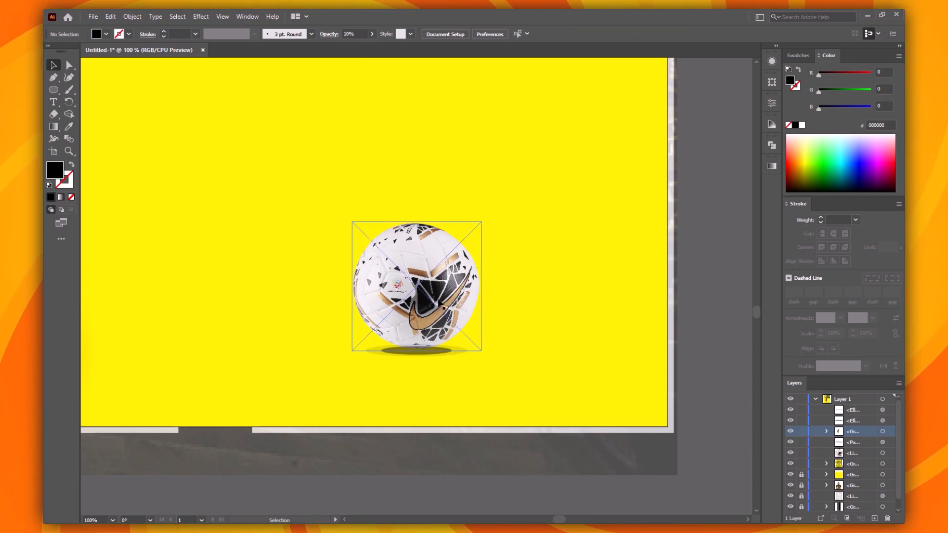
{"action": "right_click", "coordinate": [434, 296]}
{"action": "mouse_move", "coordinate": [469, 409]}
{"action": "left_click", "coordinate": [568, 399]}
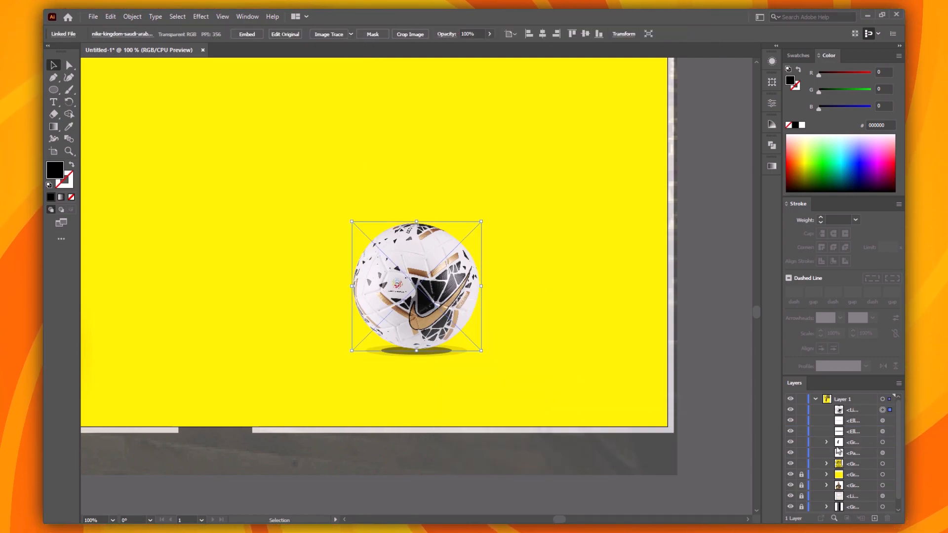
Apply a Gaussian Blur with a 10-pixel radius to each of the two shadow ellipses beneath the ball
{"action": "left_click", "coordinate": [883, 431]}
{"action": "left_click", "coordinate": [200, 16]}
{"action": "mouse_move", "coordinate": [232, 186]}
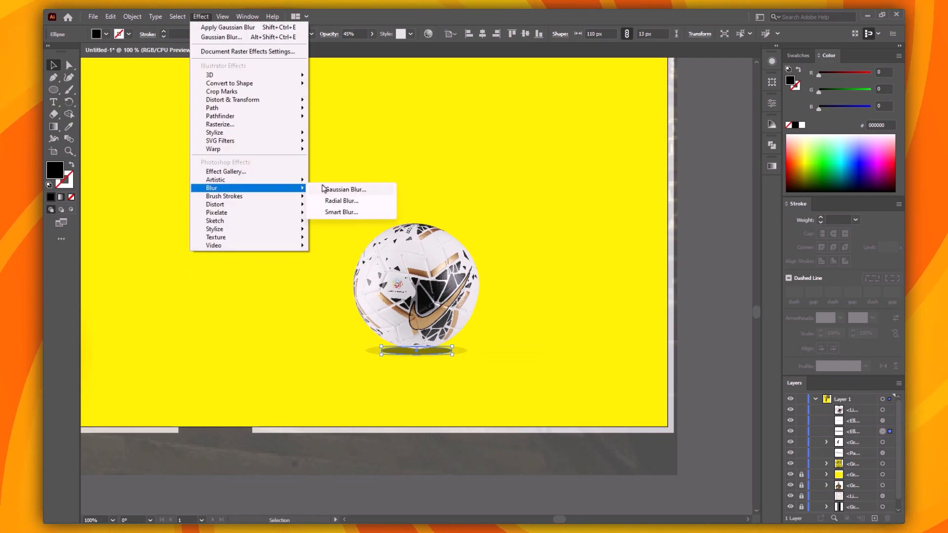
{"action": "left_click", "coordinate": [325, 187]}
{"action": "key", "text": "Return"}
{"action": "left_click", "coordinate": [459, 354]}
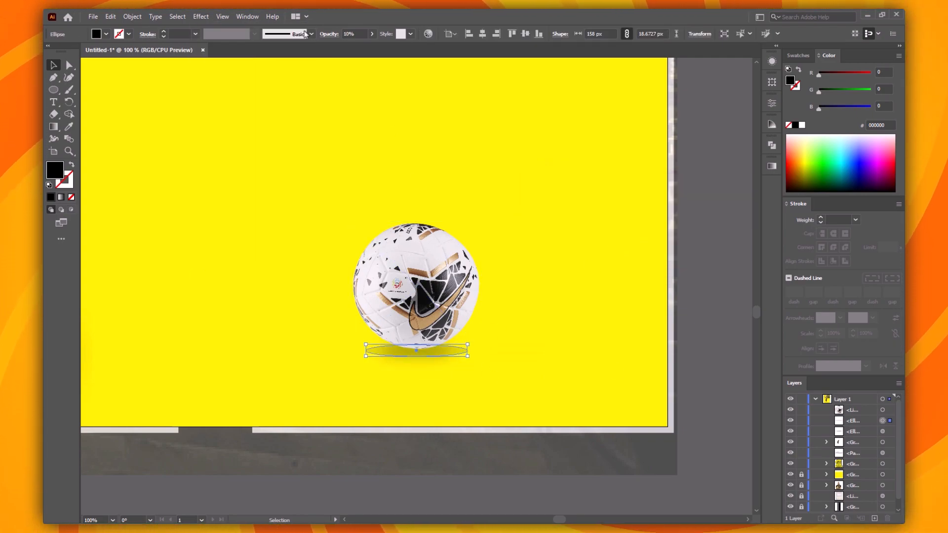
{"action": "left_click", "coordinate": [200, 16]}
{"action": "mouse_move", "coordinate": [232, 189]}
{"action": "left_click", "coordinate": [326, 188]}
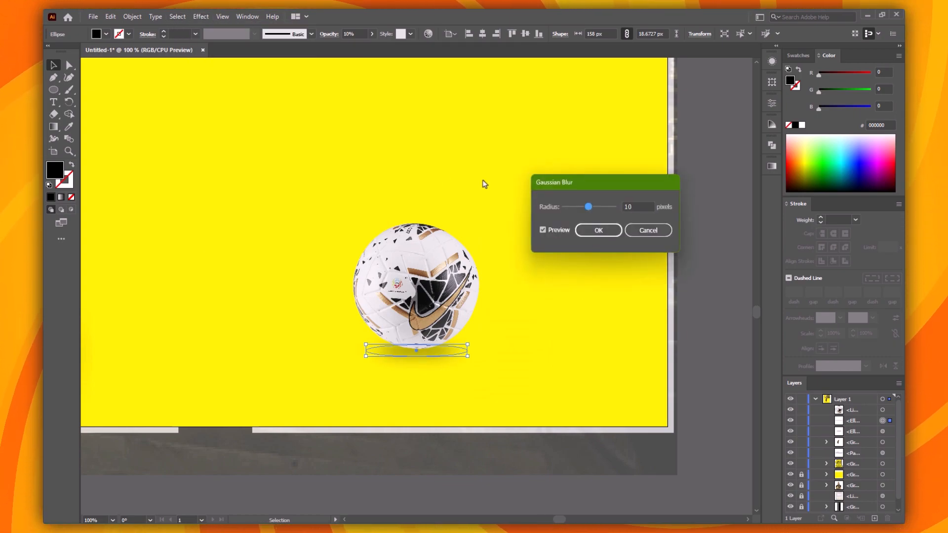
{"action": "left_click", "coordinate": [595, 230]}
{"action": "left_click", "coordinate": [608, 322]}
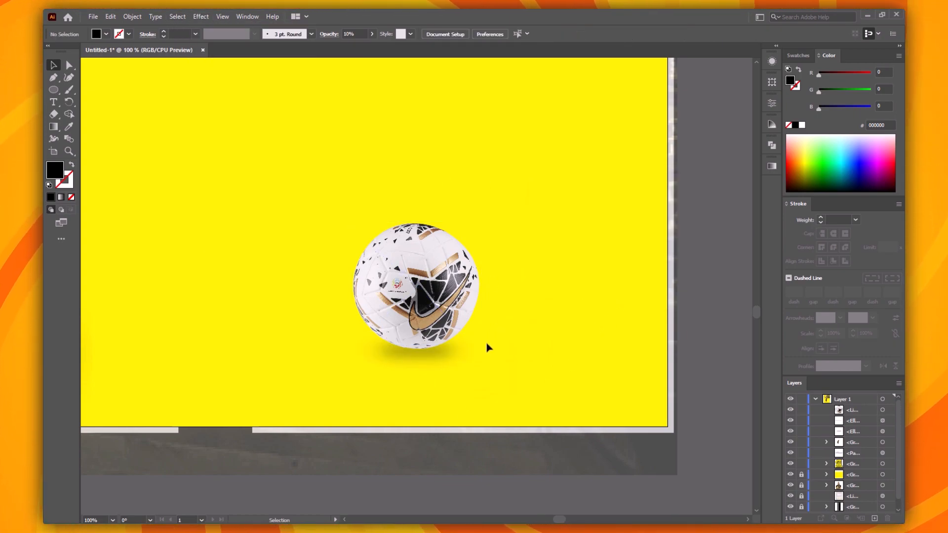
Isolate the ball image and draw a closed, curved black shape about 168 px wide over the ball's lower part
{"action": "double_click", "coordinate": [418, 333]}
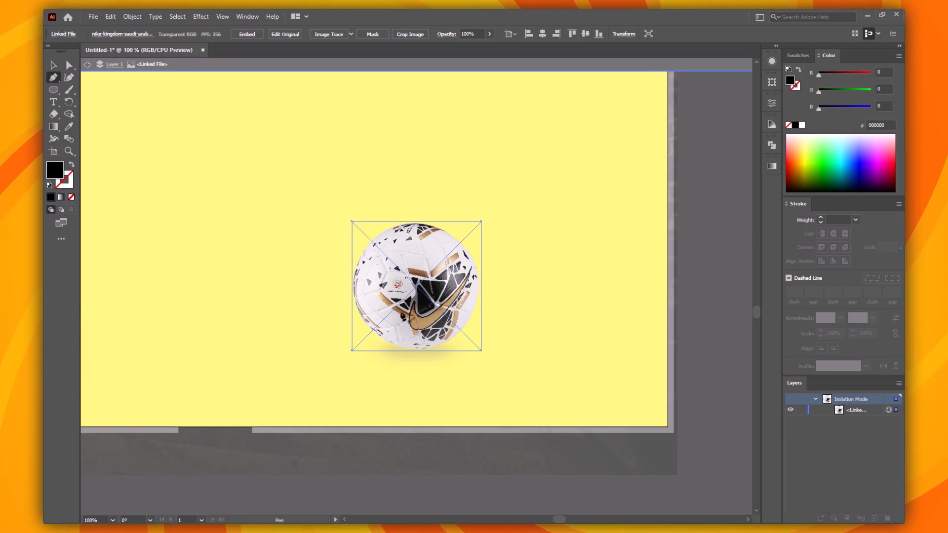
{"action": "left_click", "coordinate": [363, 318]}
{"action": "left_click_drag", "start_coordinate": [470, 318], "coordinate": [527, 352]}
{"action": "left_click", "coordinate": [470, 318]}
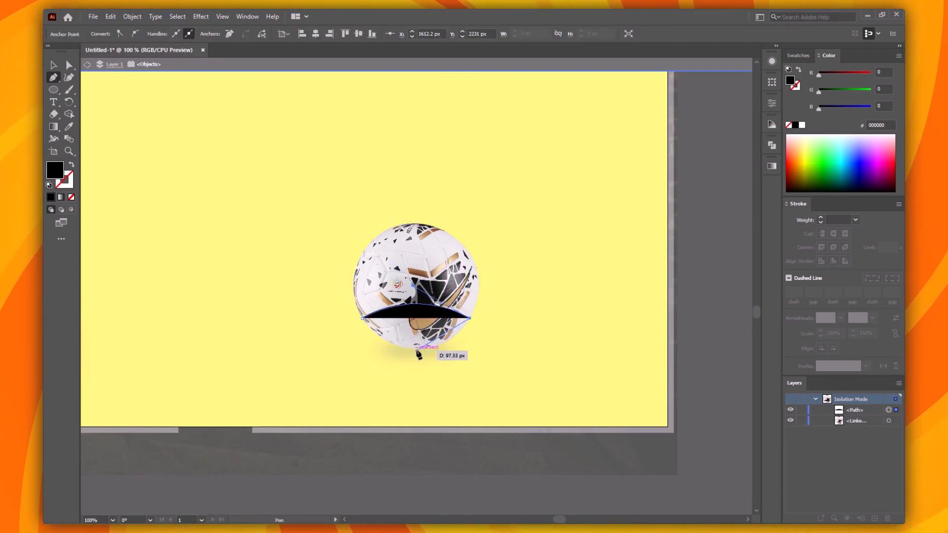
{"action": "left_click_drag", "start_coordinate": [416, 350], "coordinate": [380, 351]}
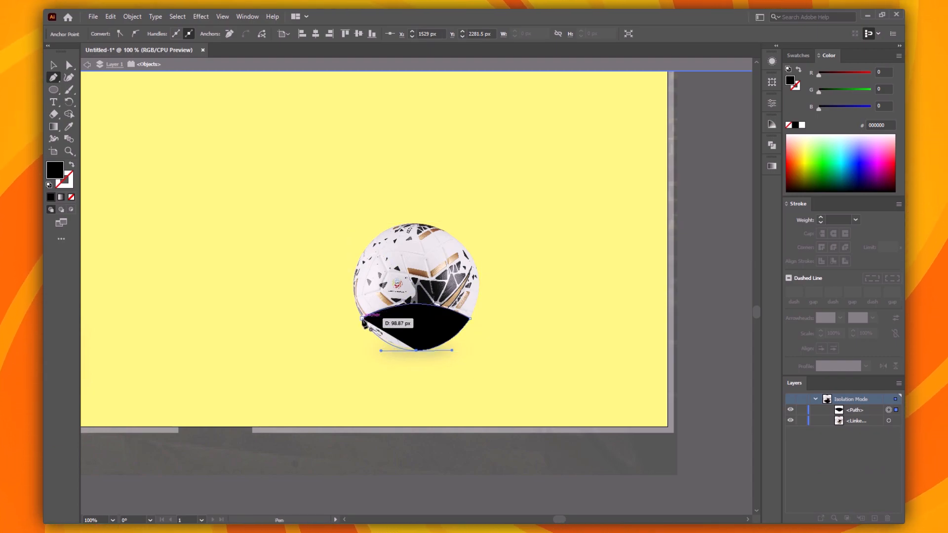
{"action": "left_click", "coordinate": [363, 319]}
Apply a Gaussian Blur with a 10-pixel radius to the black shape on the ball's lower part
{"action": "key", "text": "v"}
{"action": "left_click", "coordinate": [201, 16]}
{"action": "mouse_move", "coordinate": [254, 188]}
{"action": "left_click", "coordinate": [347, 189]}
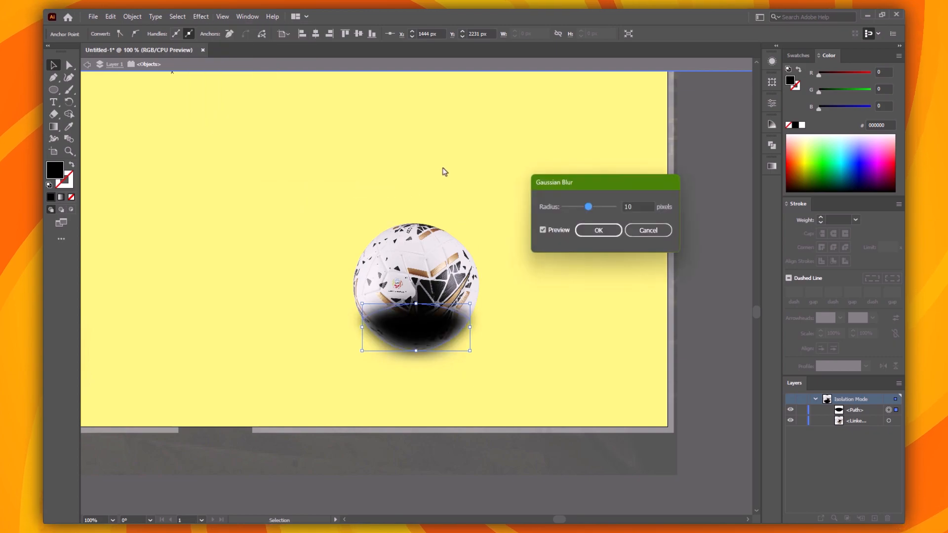
{"action": "left_click", "coordinate": [599, 231]}
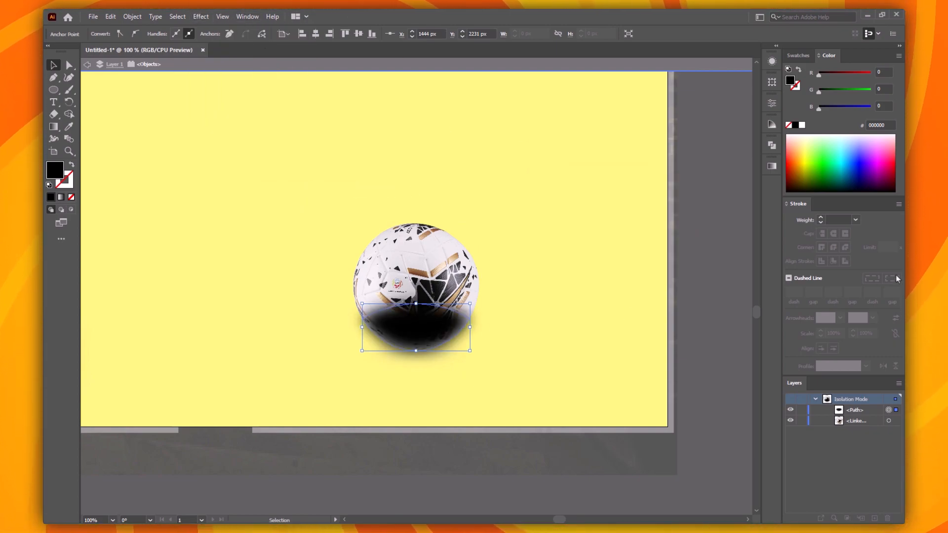
Set the opacity of the blurred shading on the ball to 25% and leave isolation mode
{"action": "left_click", "coordinate": [773, 105]}
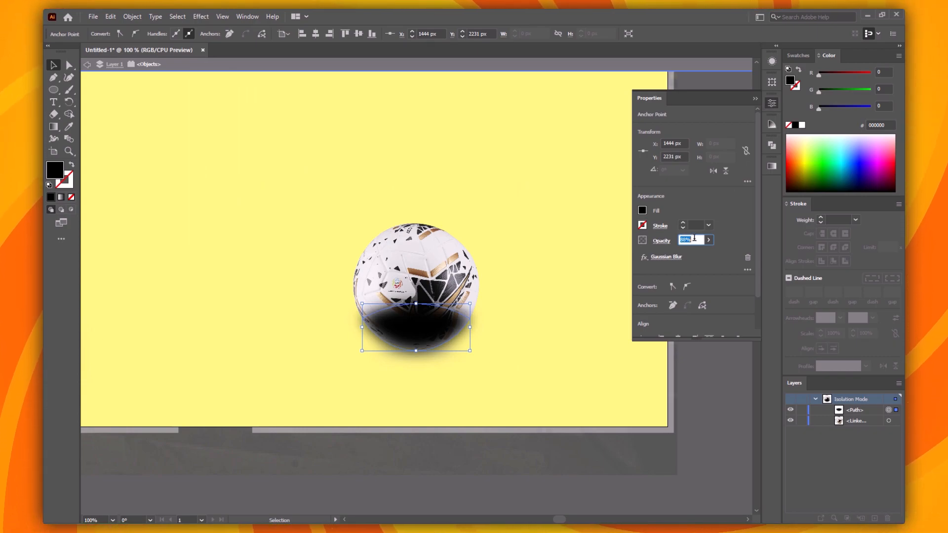
{"action": "key", "text": "Return"}
{"action": "left_click", "coordinate": [629, 306]}
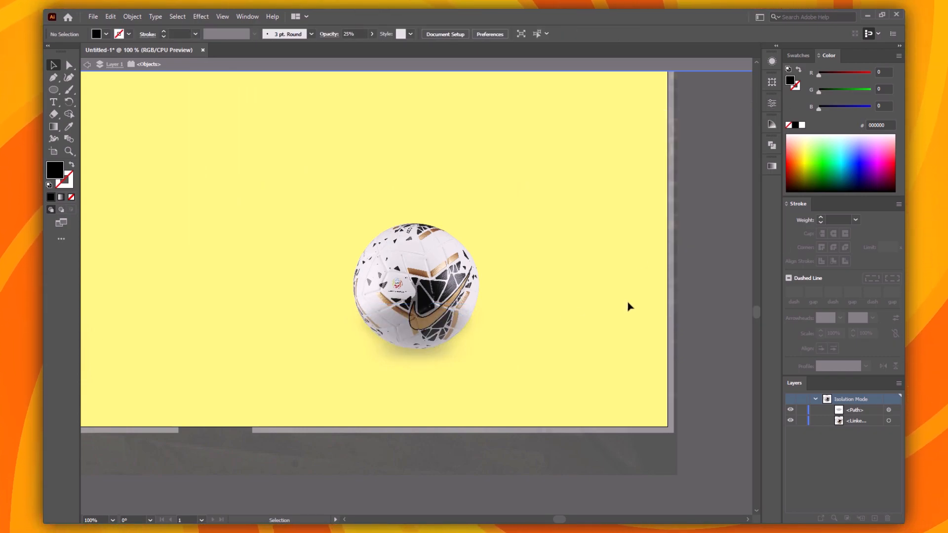
{"action": "double_click", "coordinate": [568, 352]}
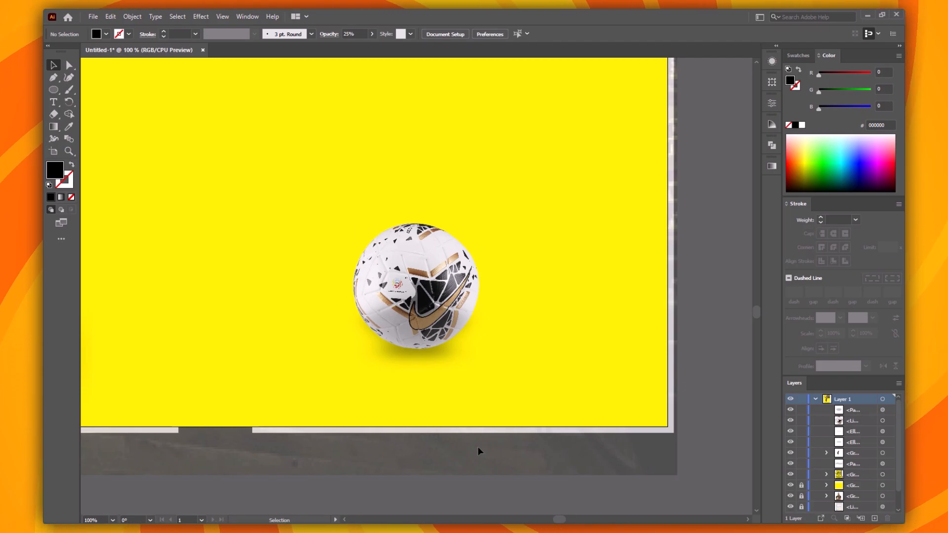
Add the large black text "KARIM" across the poster's left edge, beside the player's shoulder
{"action": "key", "text": "ctrl+0"}
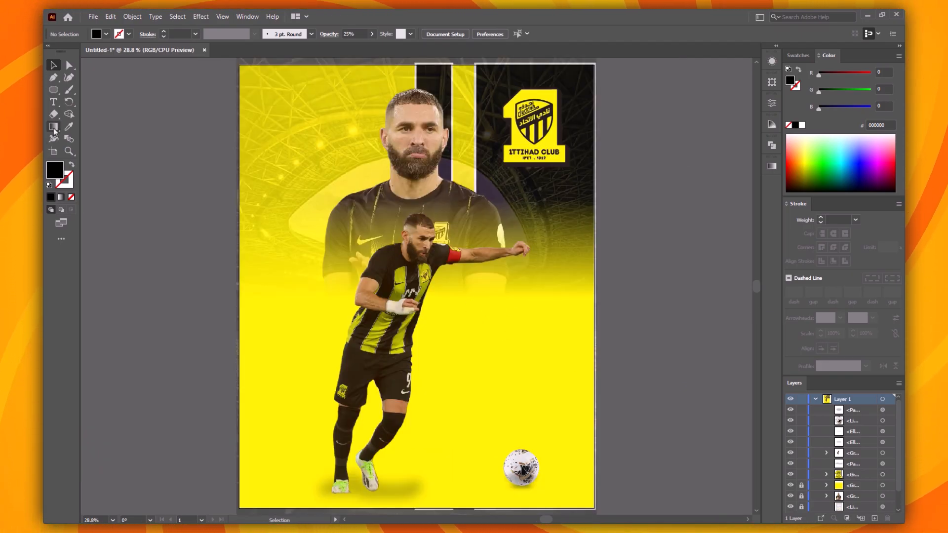
{"action": "left_click", "coordinate": [162, 248]}
{"action": "key", "text": "Escape"}
{"action": "left_click_drag", "start_coordinate": [171, 245], "coordinate": [353, 284]}
{"action": "double_click", "coordinate": [214, 270]}
{"action": "key", "text": "ctrl+a"}
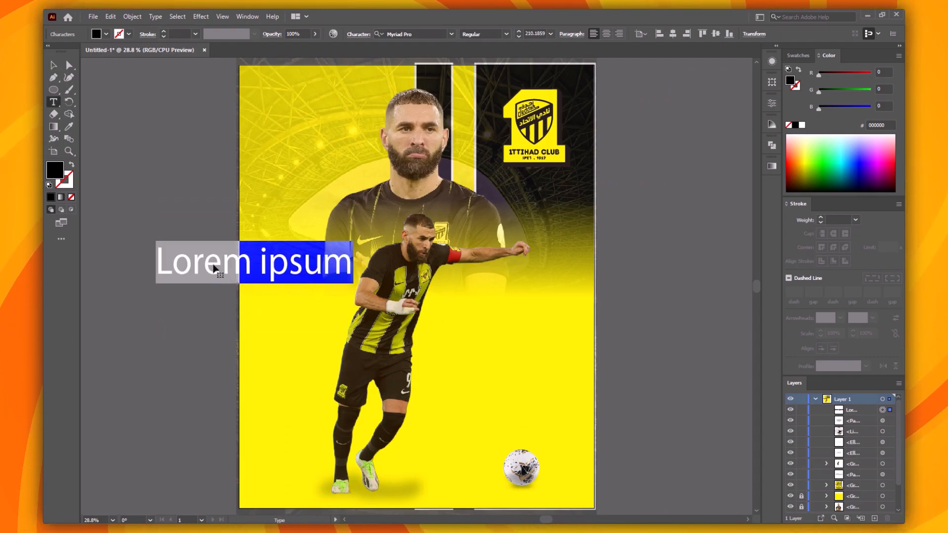
{"action": "type", "text": "KARIM"}
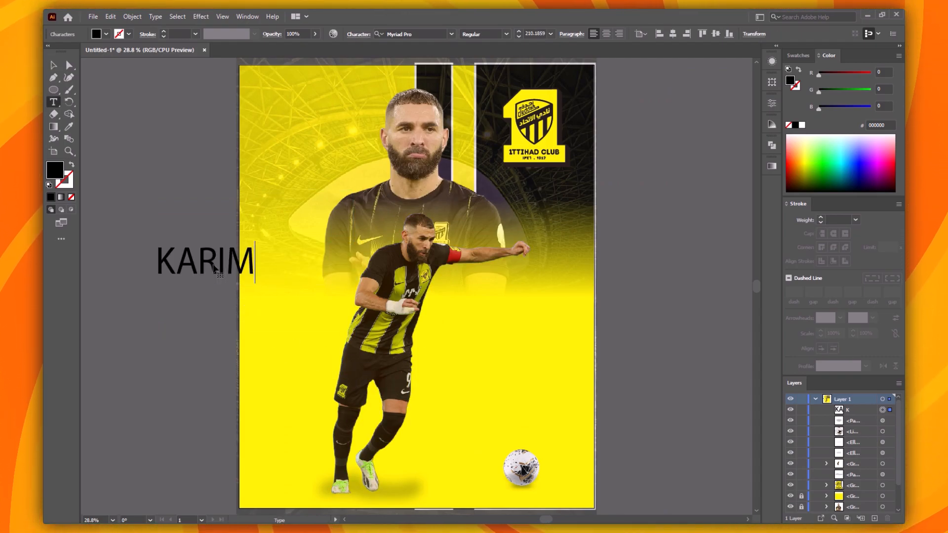
{"action": "key", "text": "Escape"}
Duplicate the "KARIM" text directly below the original and change the copy's wording to "BENZEMA"
{"action": "left_click_drag", "start_coordinate": [214, 270], "coordinate": [214, 320]}
{"action": "double_click", "coordinate": [215, 318]}
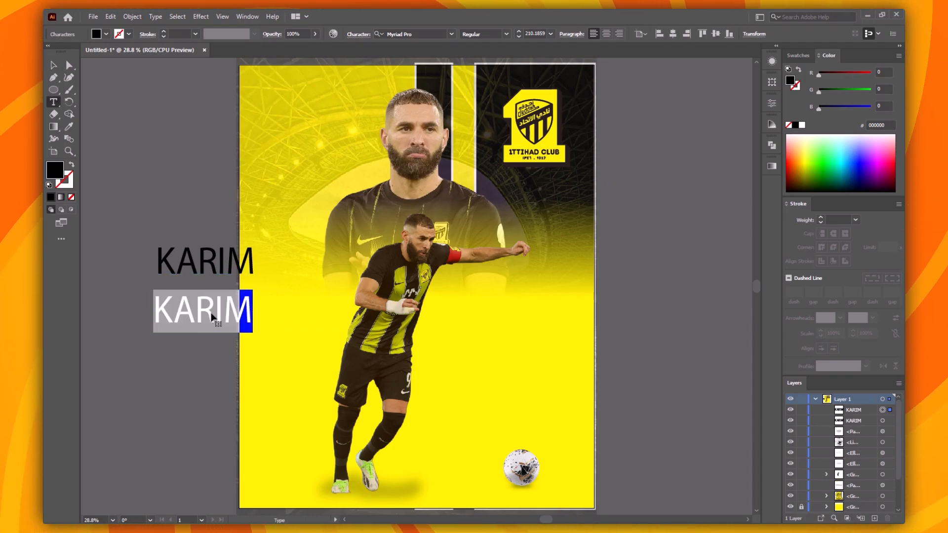
{"action": "type", "text": "BEN"}
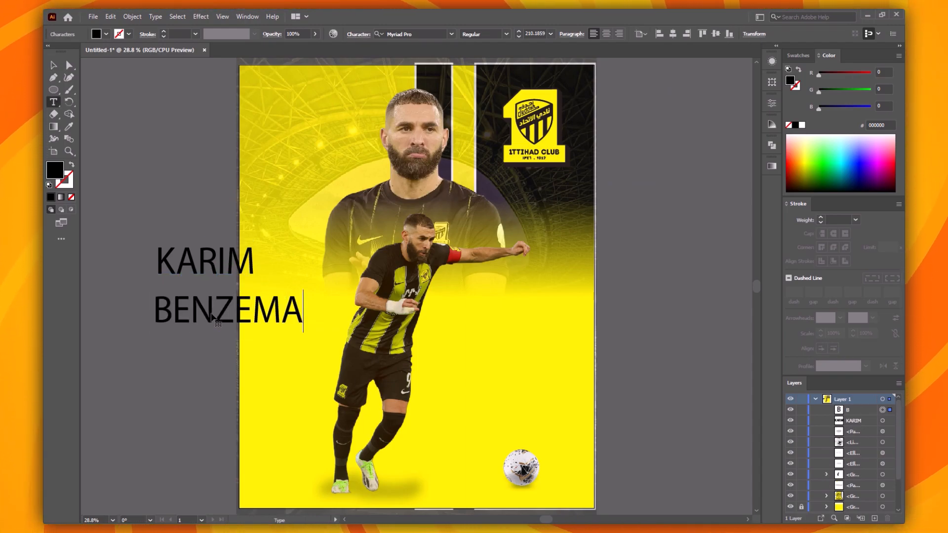
{"action": "type", "text": "ZEMA"}
{"action": "key", "text": "Escape"}
{"action": "left_click", "coordinate": [197, 346]}
Change the font of the "KARIM" text to Copperplate Gothic Bold
{"action": "left_click", "coordinate": [205, 262]}
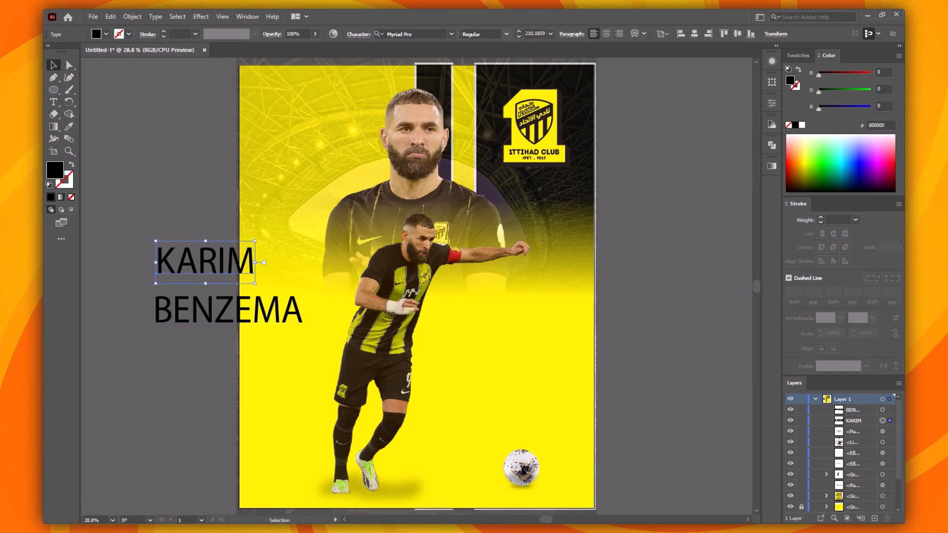
{"action": "left_click", "coordinate": [451, 34]}
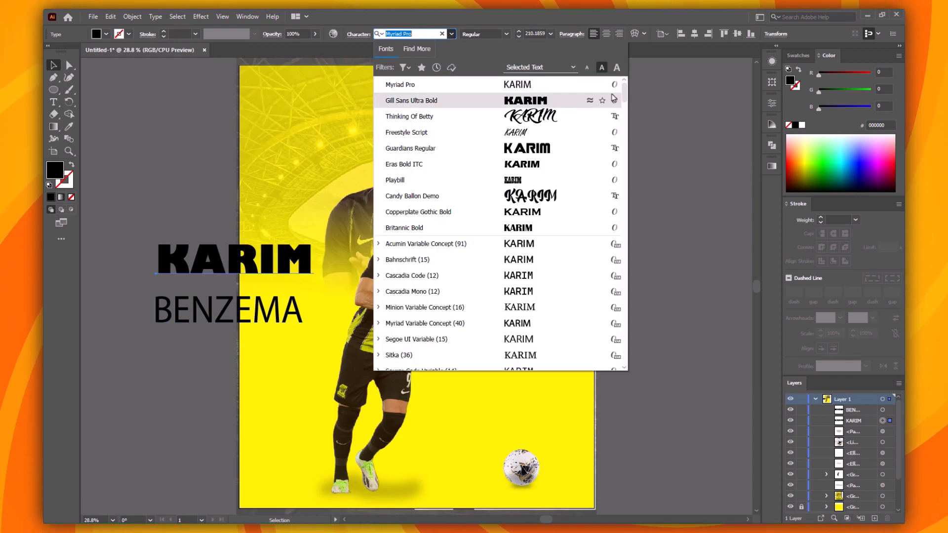
{"action": "scroll", "coordinate": [612, 198], "scroll_direction": "down", "scroll_amount": 20}
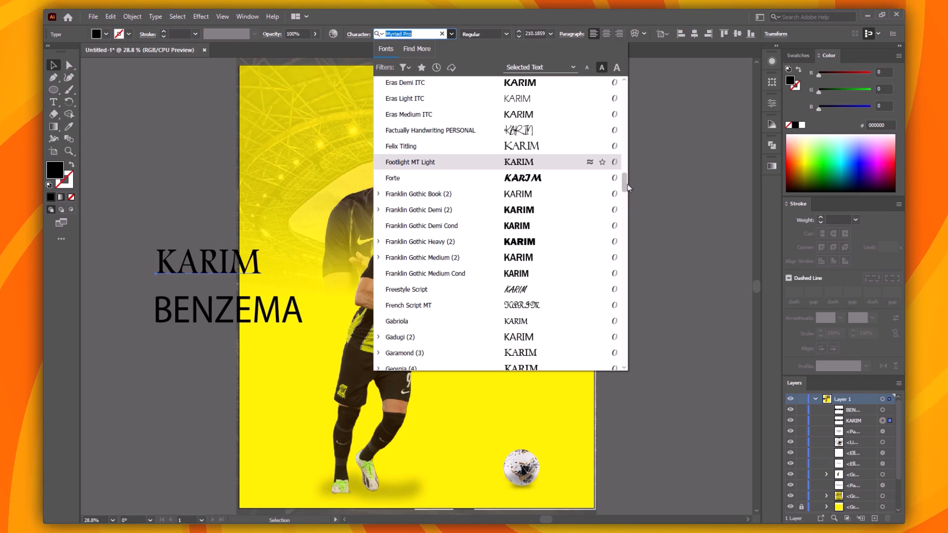
{"action": "scroll", "coordinate": [616, 264], "scroll_direction": "down", "scroll_amount": 20}
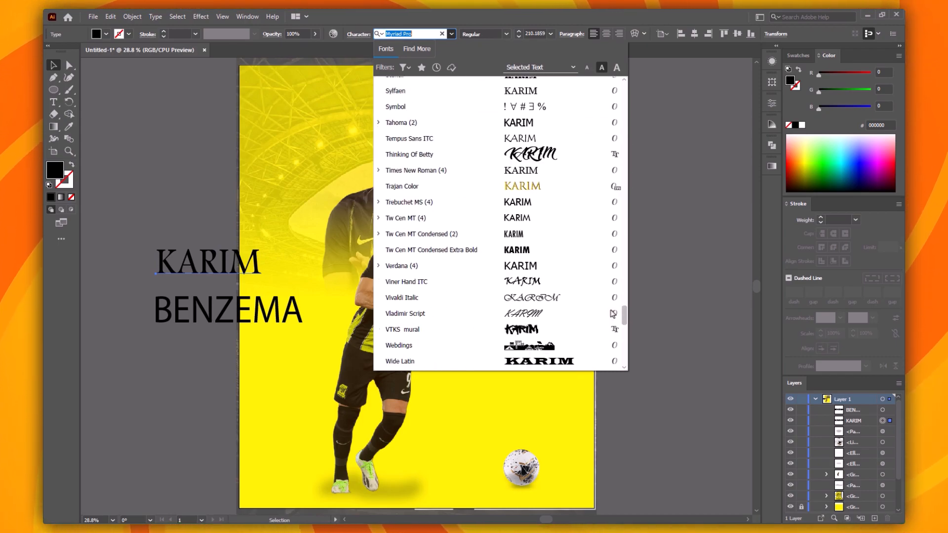
{"action": "scroll", "coordinate": [617, 261], "scroll_direction": "up", "scroll_amount": 16}
{"action": "left_click_drag", "start_coordinate": [619, 262], "coordinate": [638, 159]}
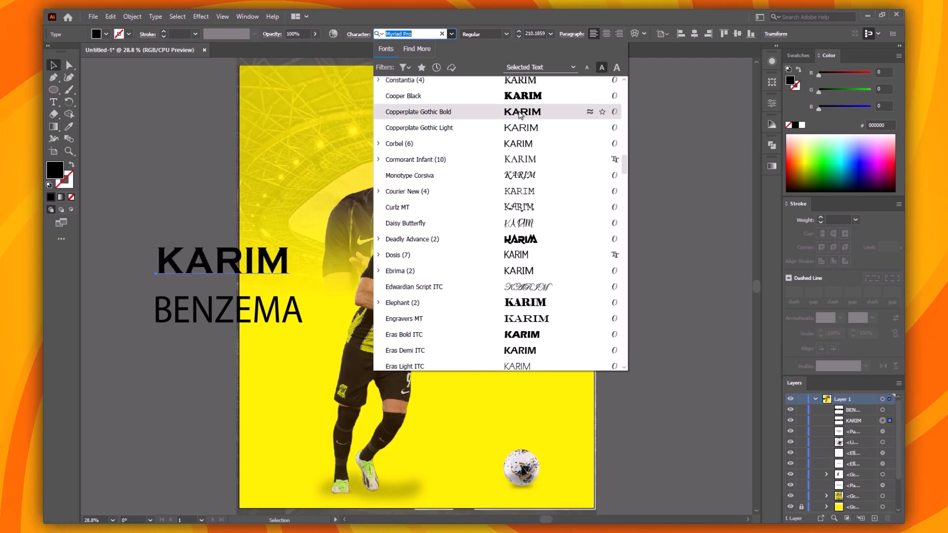
{"action": "left_click", "coordinate": [444, 110]}
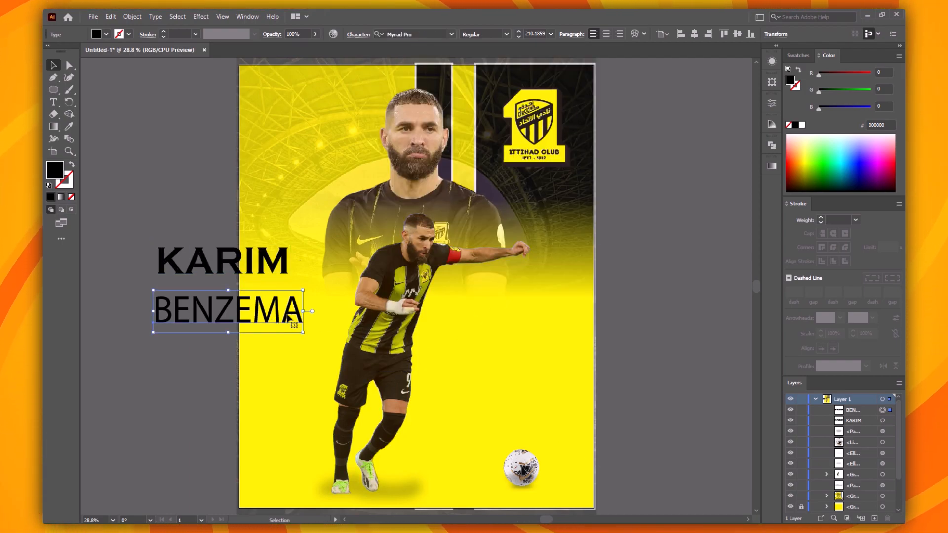
Change the font of the "BENZEMA" text to Times New Roman
{"action": "left_click", "coordinate": [452, 36]}
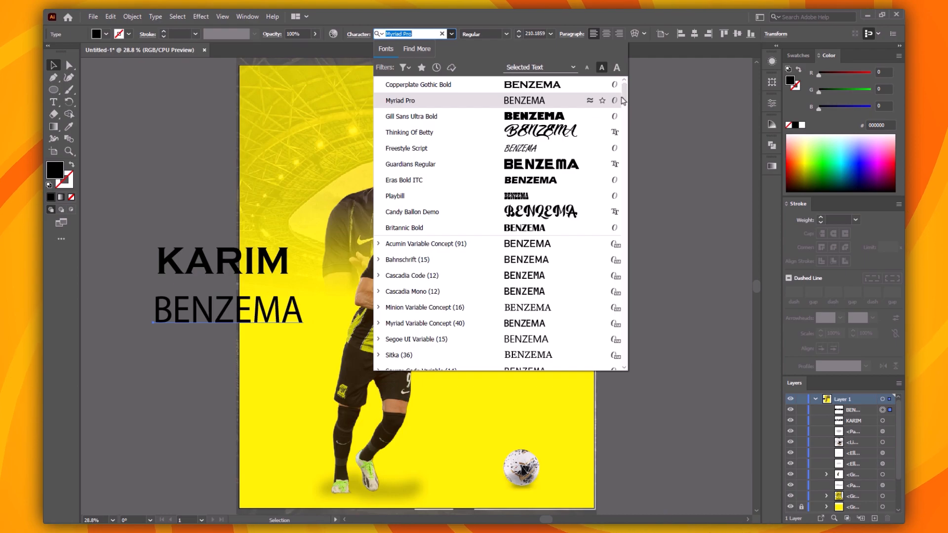
{"action": "type", "text": "T"}
{"action": "left_click", "coordinate": [409, 151]}
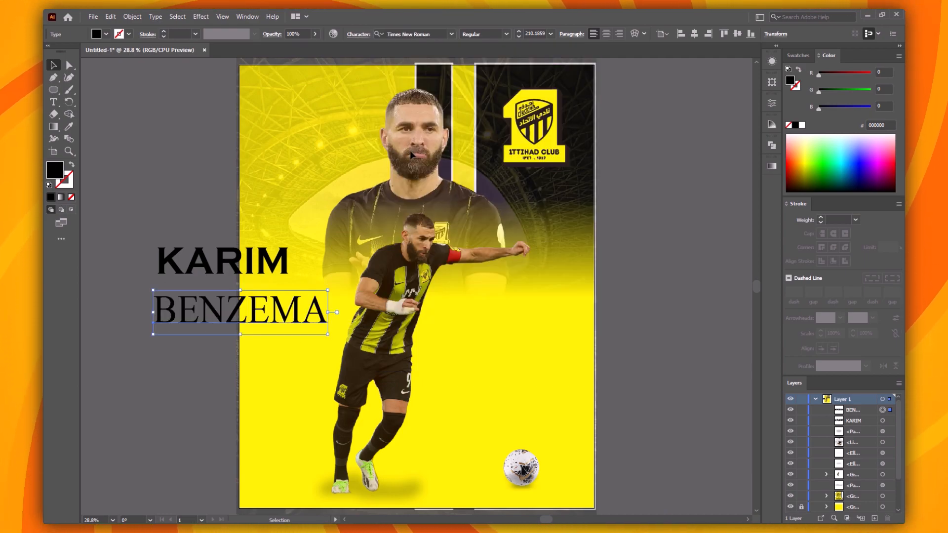
Reduce the height of the "BENZEMA" text and stretch the "KARIM" text to about 950 by 315 px
{"action": "left_click_drag", "start_coordinate": [242, 341], "coordinate": [239, 322]}
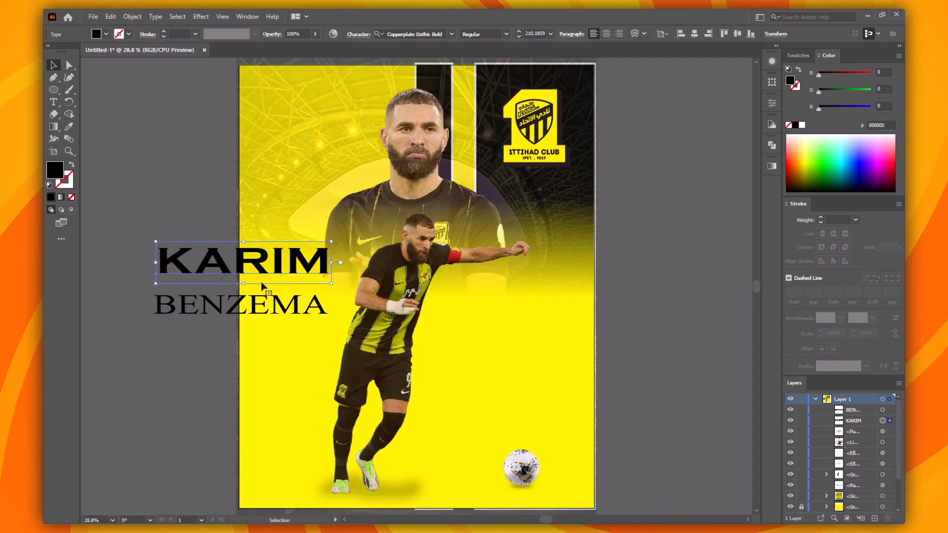
{"action": "left_click", "coordinate": [243, 292]}
{"action": "left_click_drag", "start_coordinate": [243, 296], "coordinate": [243, 299]}
Set the character tracking of the "KARIM" text to 100
{"action": "left_click", "coordinate": [772, 104]}
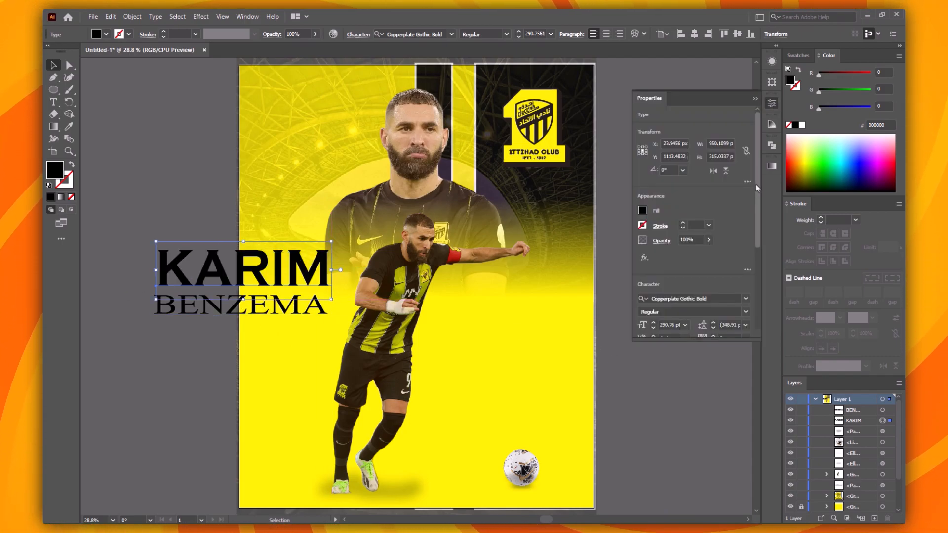
{"action": "scroll", "coordinate": [741, 208], "scroll_direction": "down", "scroll_amount": 4}
{"action": "left_click", "coordinate": [722, 235]}
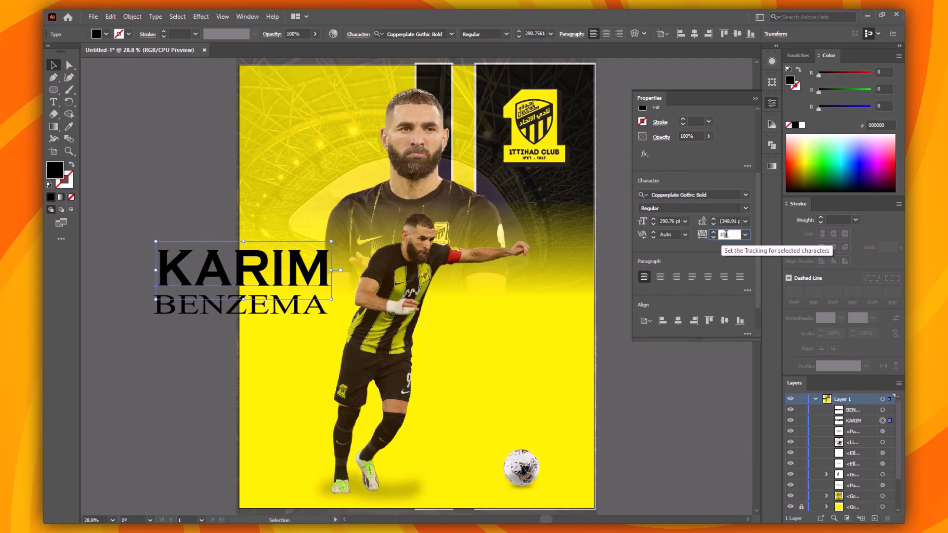
{"action": "type", "text": "100"}
{"action": "key", "text": "Return"}
{"action": "left_click", "coordinate": [772, 103]}
Shrink the "BENZEMA" text to about 111 pt close beneath "KARIM" and set its tracking to 500
{"action": "left_click", "coordinate": [291, 314]}
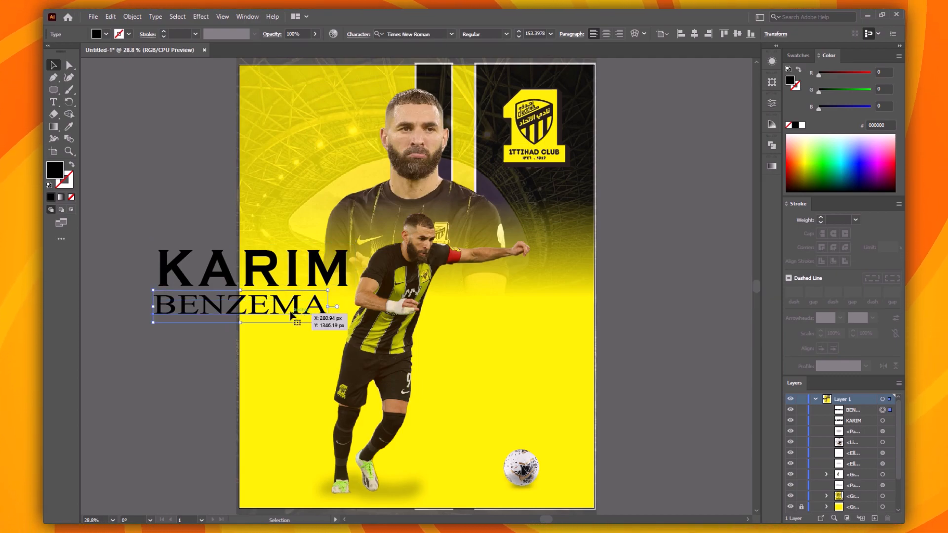
{"action": "left_click_drag", "start_coordinate": [337, 307], "coordinate": [227, 301]}
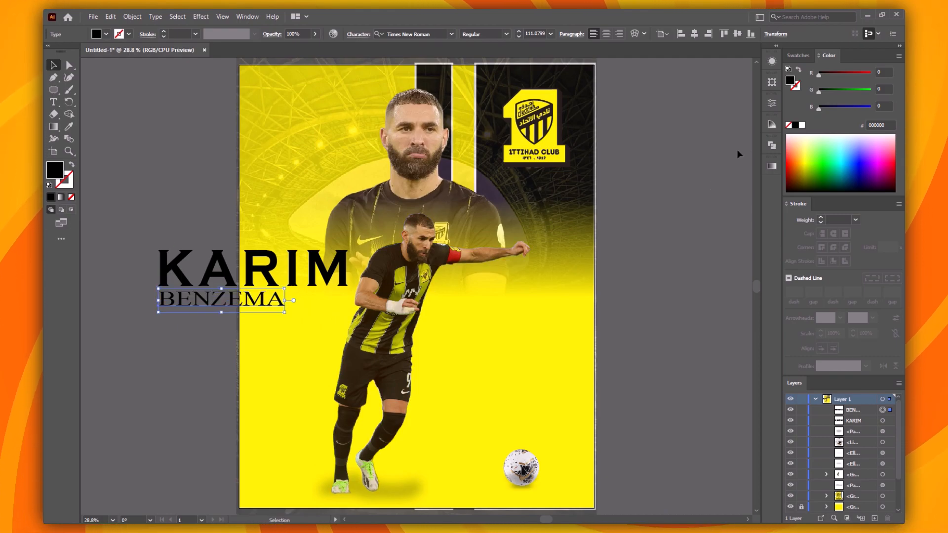
{"action": "left_click", "coordinate": [772, 103]}
{"action": "left_click", "coordinate": [724, 236]}
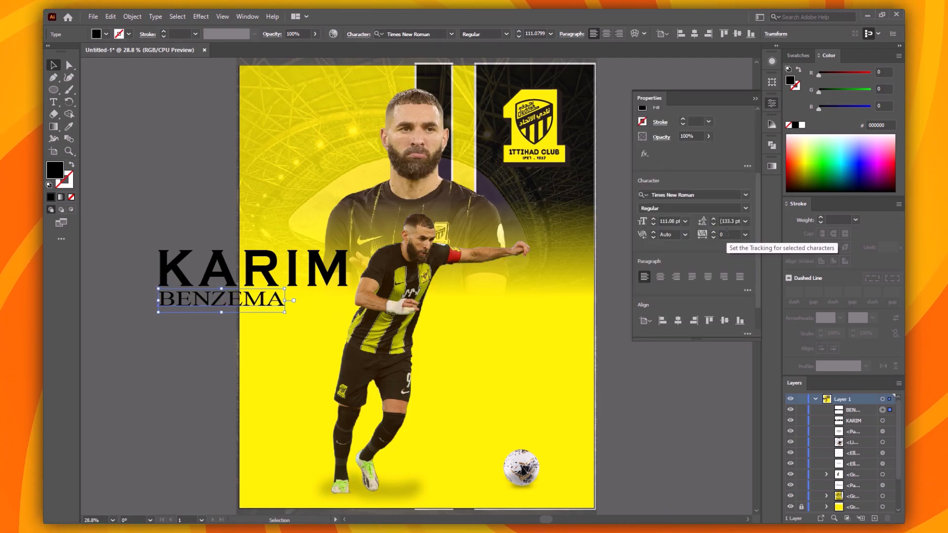
{"action": "type", "text": "500"}
{"action": "key", "text": "Return"}
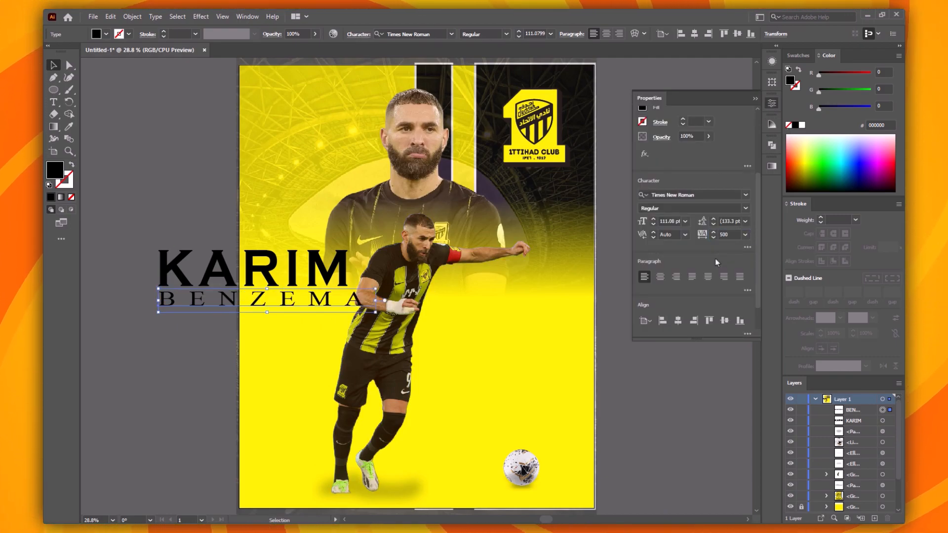
Move the "KARIM" and "BENZEMA" texts together up and to the left, and convert both to outlines
{"action": "left_click_drag", "start_coordinate": [122, 199], "coordinate": [165, 291]}
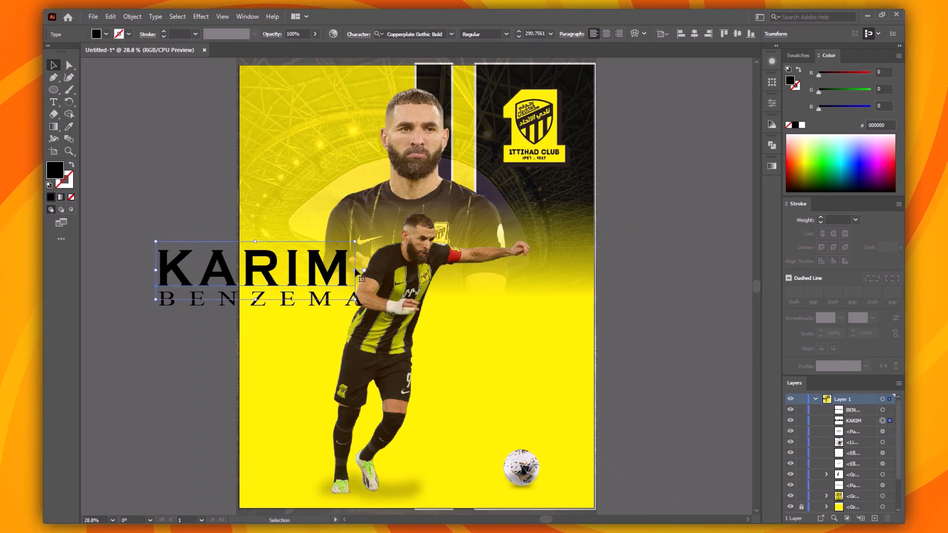
{"action": "left_click_drag", "start_coordinate": [224, 279], "coordinate": [190, 189]}
{"action": "right_click", "coordinate": [192, 190]}
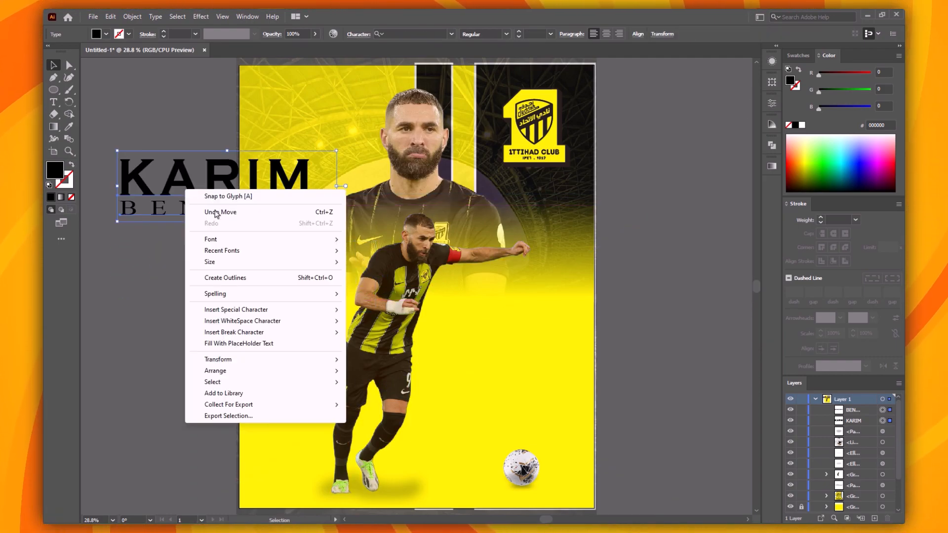
{"action": "left_click", "coordinate": [218, 275]}
{"action": "left_click", "coordinate": [127, 344]}
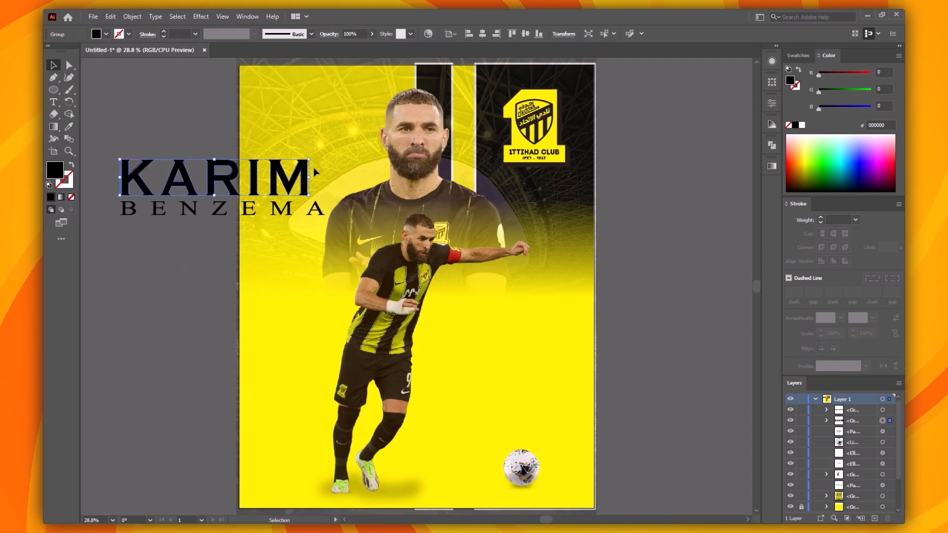
Widen the outlined "KARIM" and "BENZEMA" words until their side edges line up, making "BENZEMA" about 1161 px wide
{"action": "left_click_drag", "start_coordinate": [315, 169], "coordinate": [333, 176]}
{"action": "left_click", "coordinate": [290, 216]}
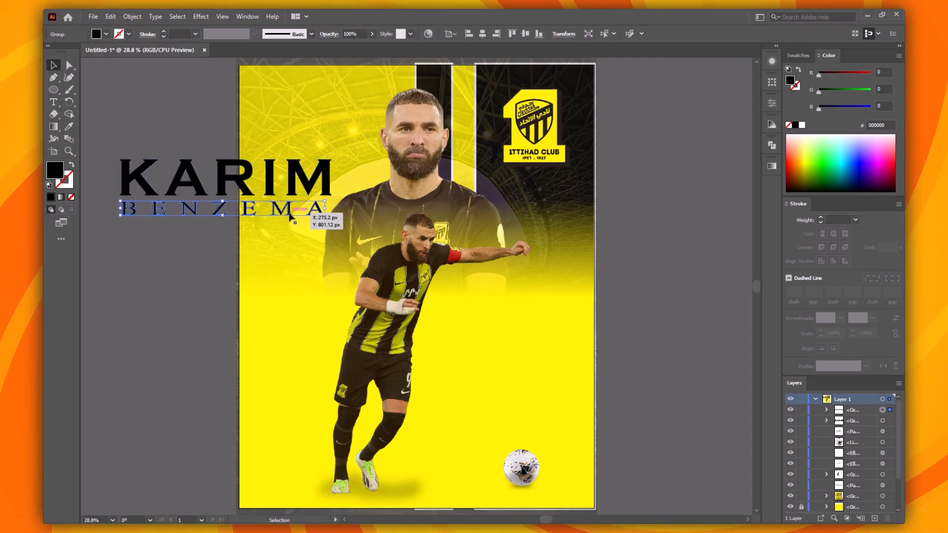
{"action": "left_click_drag", "start_coordinate": [325, 212], "coordinate": [332, 208]}
{"action": "left_click_drag", "start_coordinate": [123, 210], "coordinate": [118, 212]}
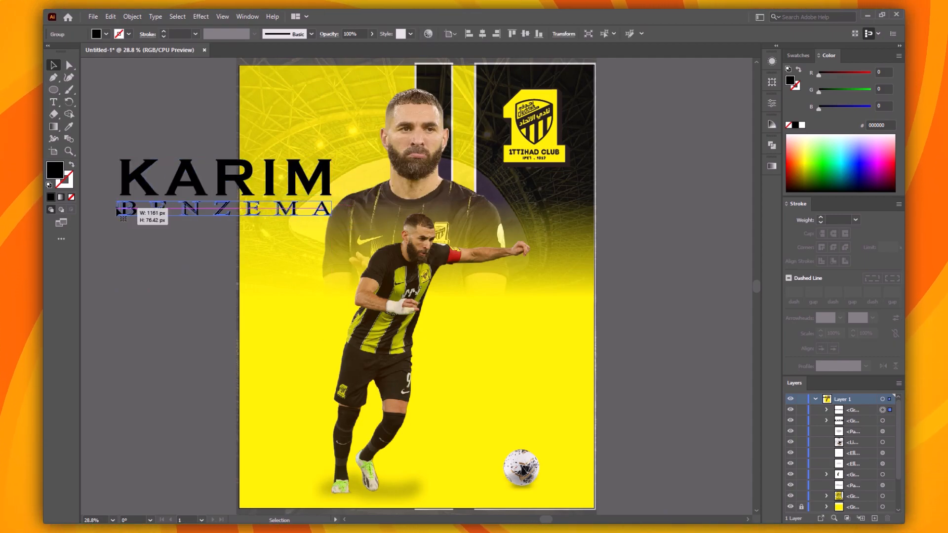
{"action": "left_click", "coordinate": [142, 274]}
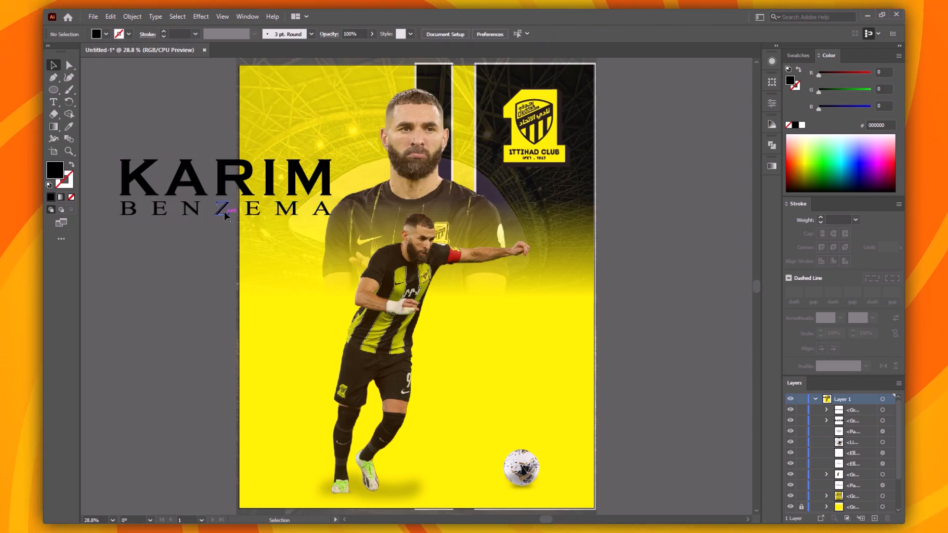
Pick up the poster background's yellow, FFF200, and apply it as the stroke colour of both title words
{"action": "key", "text": "i"}
{"action": "left_click", "coordinate": [504, 382]}
{"action": "key", "text": "v"}
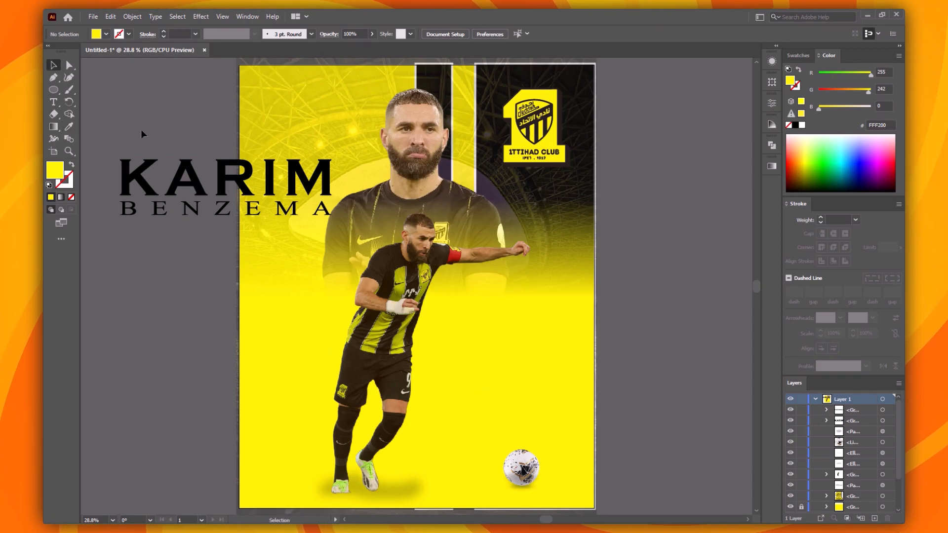
{"action": "double_click", "coordinate": [51, 177]}
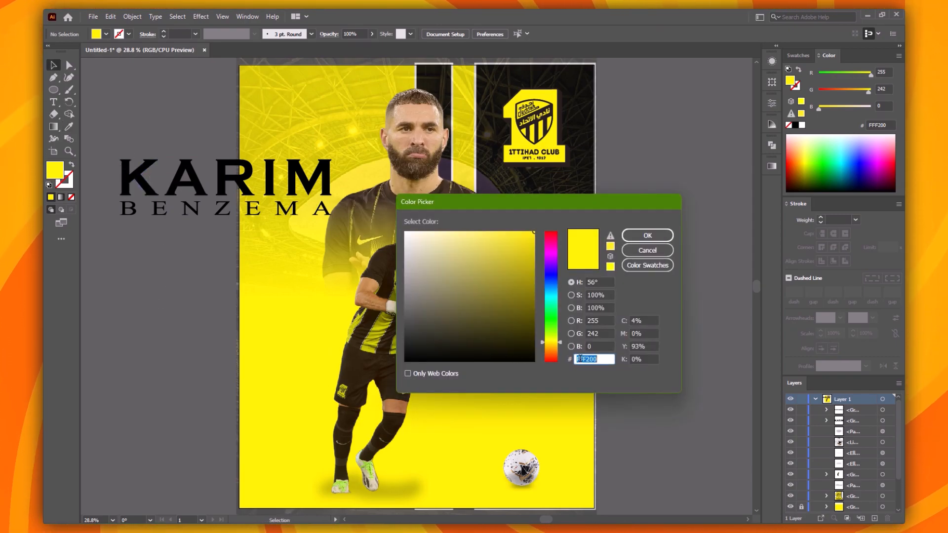
{"action": "left_click", "coordinate": [647, 251]}
{"action": "left_click", "coordinate": [131, 178]}
{"action": "double_click", "coordinate": [64, 179]}
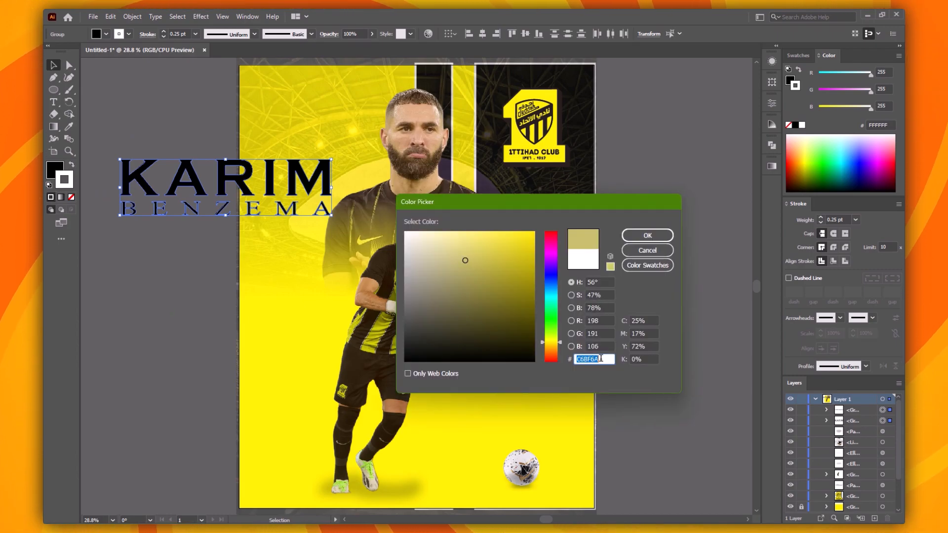
{"action": "type", "text": "FFF200"}
{"action": "key", "text": "Return"}
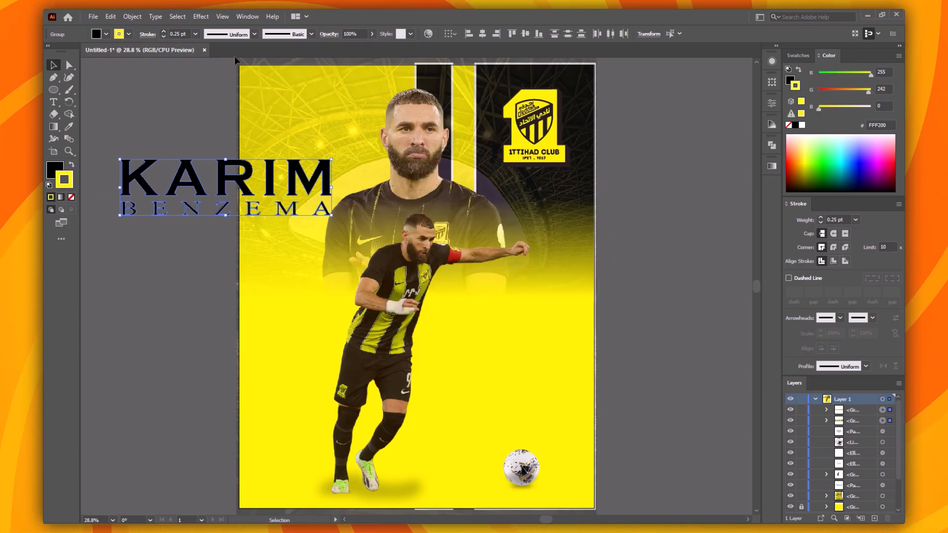
Set the stroke weight of both title words to 2 pt
{"action": "left_click", "coordinate": [163, 32]}
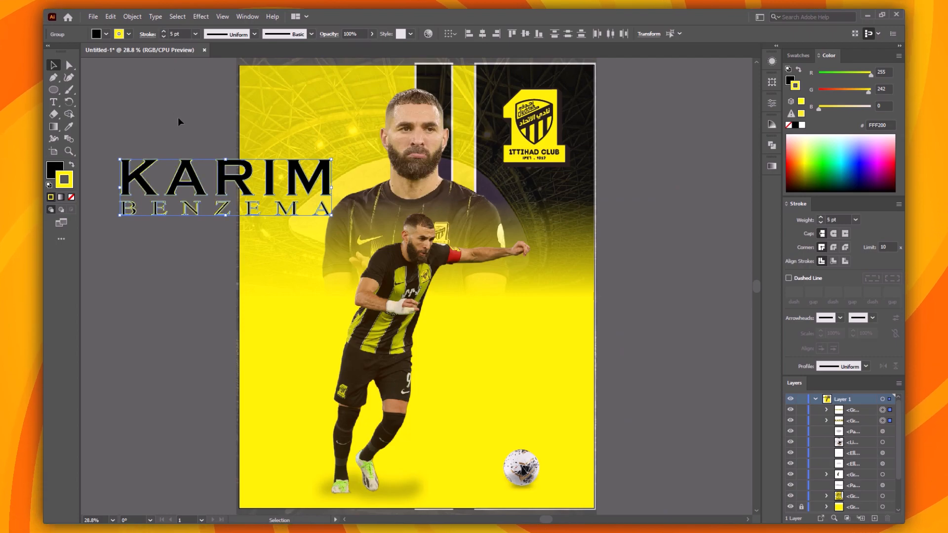
{"action": "left_click", "coordinate": [163, 32]}
{"action": "left_click", "coordinate": [163, 32]}
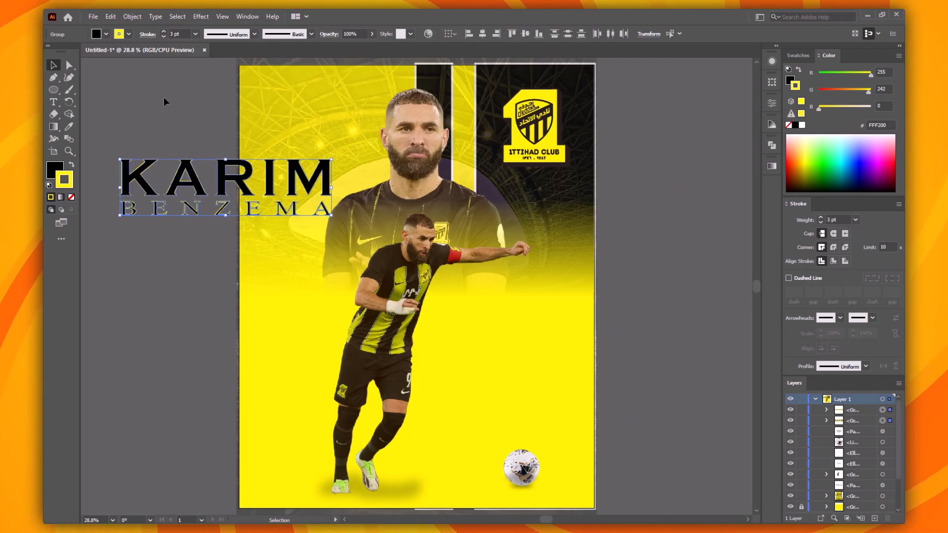
{"action": "left_click", "coordinate": [222, 447]}
{"action": "key", "text": "ctrl+z"}
{"action": "key", "text": "ctrl+z"}
{"action": "key", "text": "ctrl+z"}
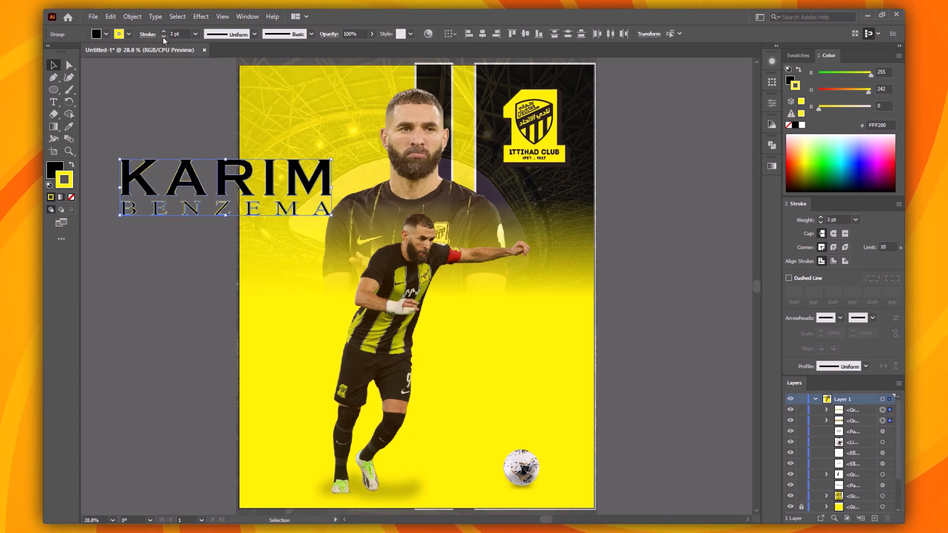
Enlarge the title across the full-body player's torso, nearly filling the poster width, and centre it horizontally as one group
{"action": "left_click_drag", "start_coordinate": [331, 191], "coordinate": [572, 304]}
{"action": "left_click_drag", "start_coordinate": [430, 296], "coordinate": [477, 273]}
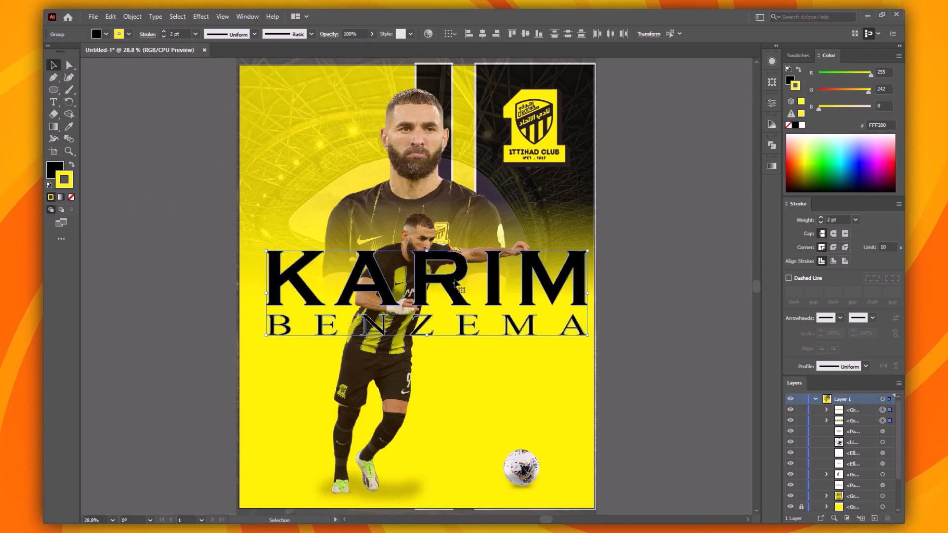
{"action": "right_click", "coordinate": [467, 275]}
{"action": "left_click", "coordinate": [502, 363]}
{"action": "left_click", "coordinate": [482, 36]}
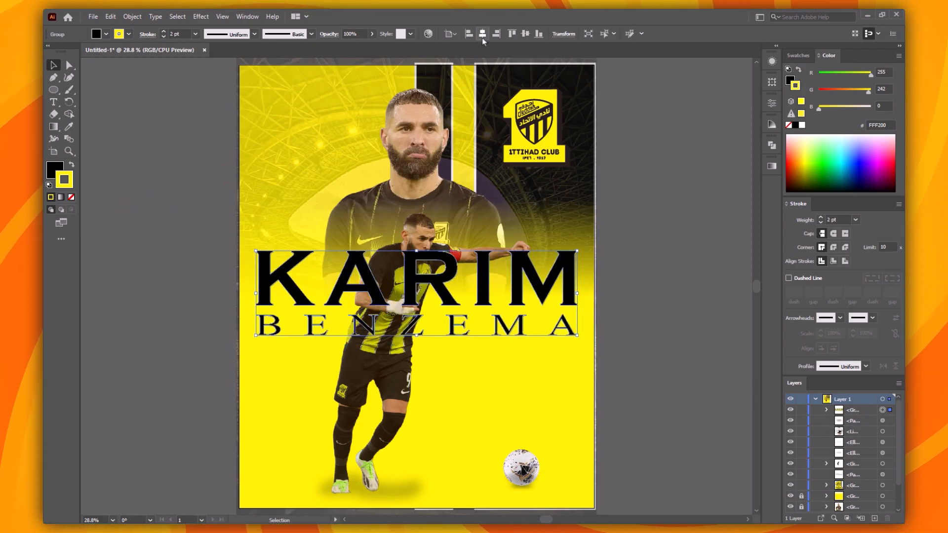
{"action": "left_click", "coordinate": [626, 265]}
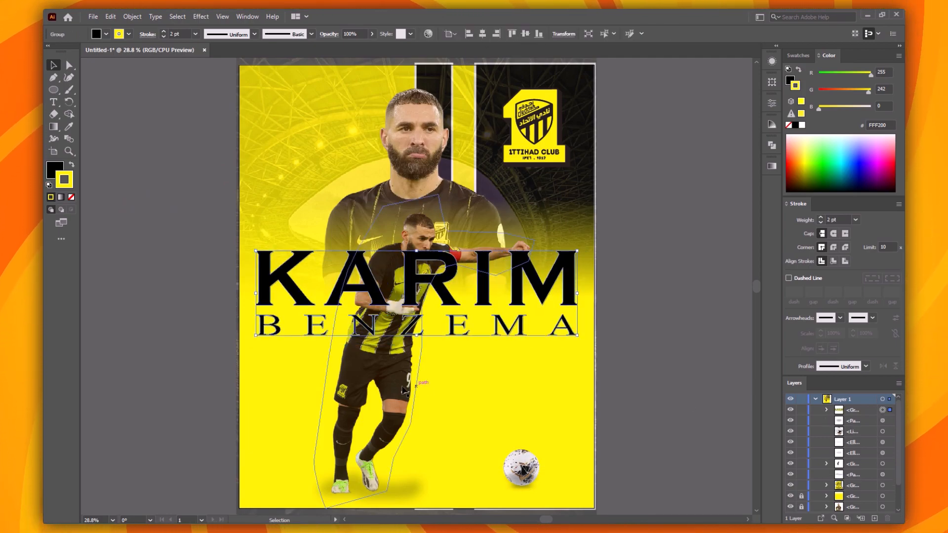
Bring the full-body player image to the front, above the title
{"action": "left_click", "coordinate": [400, 410]}
{"action": "right_click", "coordinate": [400, 411]}
{"action": "mouse_move", "coordinate": [435, 353]}
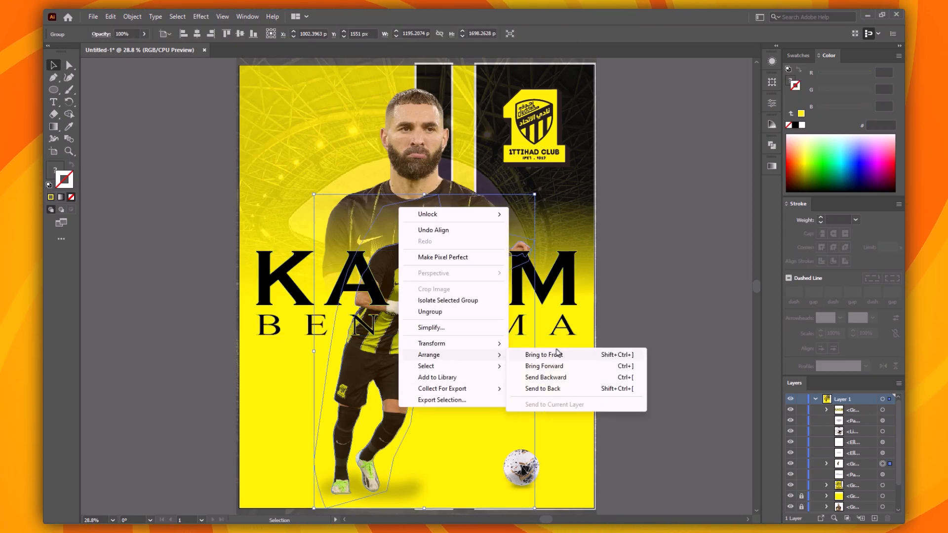
{"action": "left_click", "coordinate": [555, 355]}
{"action": "left_click", "coordinate": [661, 323]}
Duplicate the title group in place, bring the copy in front of the player and remove its fill, keeping the yellow stroke
{"action": "left_click", "coordinate": [882, 421]}
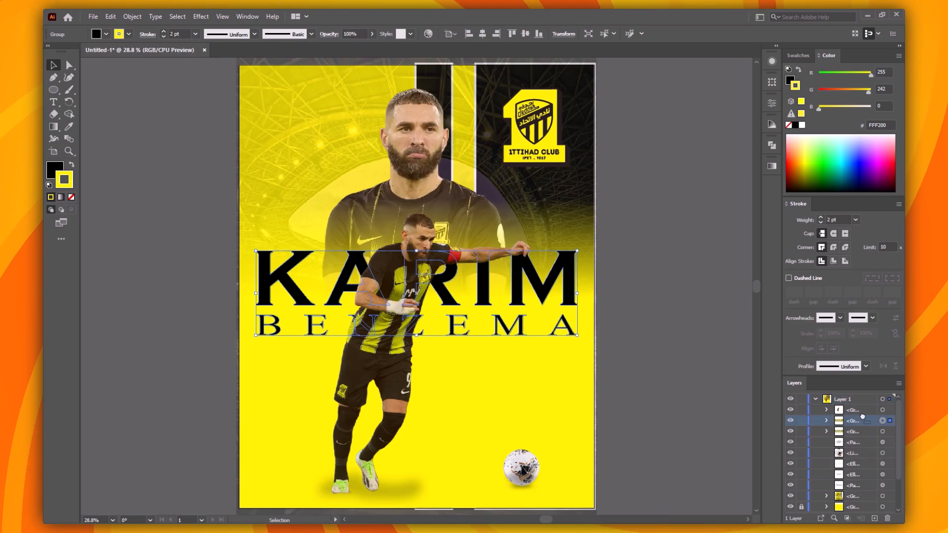
{"action": "key", "text": "ctrl+shift+bracketright"}
{"action": "key", "text": "ctrl+z"}
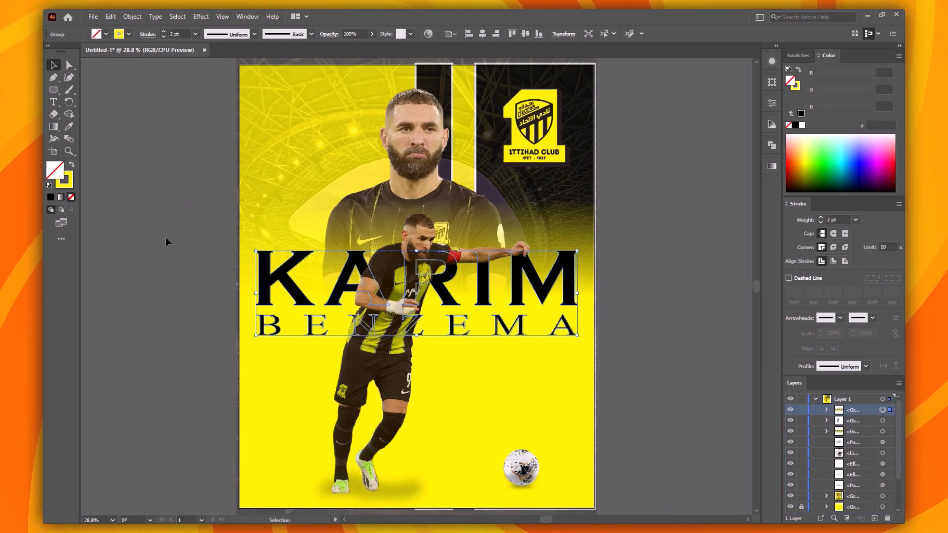
{"action": "left_click", "coordinate": [165, 237]}
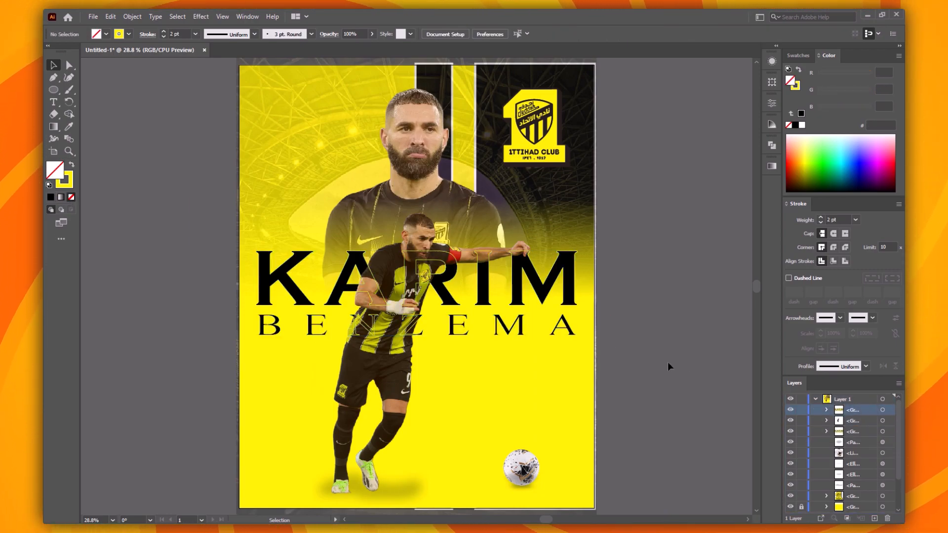
Turn on Trim View to hide everything outside the artboard
{"action": "left_click", "coordinate": [222, 17]}
{"action": "left_click", "coordinate": [265, 57]}
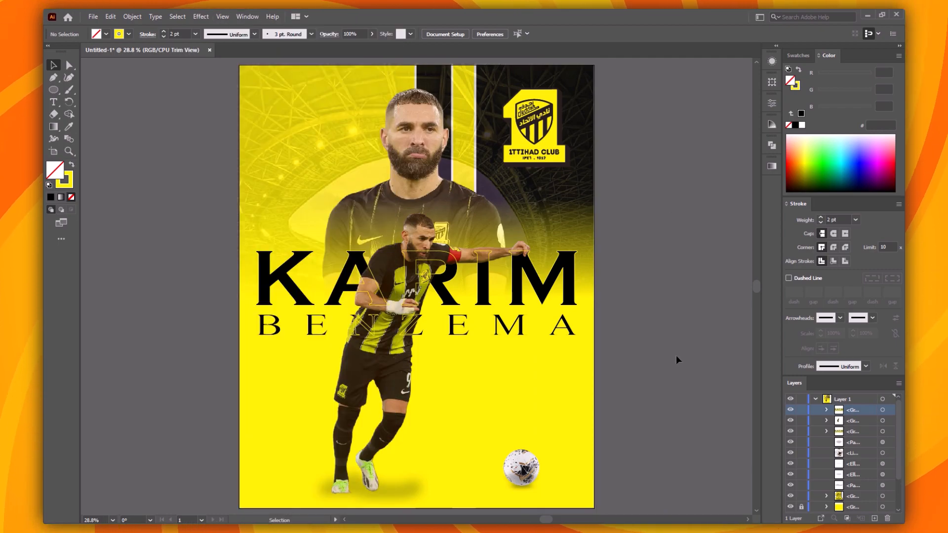